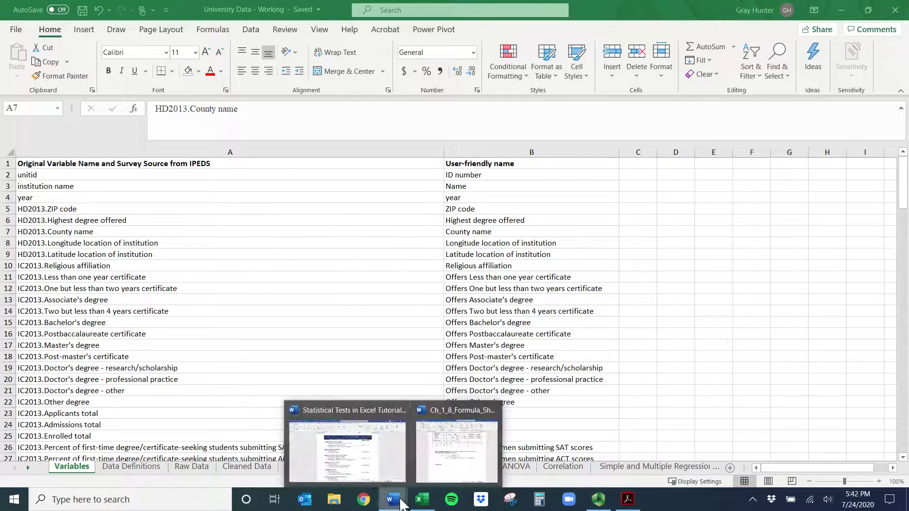
# - Highlight the Fisher's confidence intervals bullet in the tutorial, then hide the tutorial to reveal the workbook
pyautogui.click(360, 450)
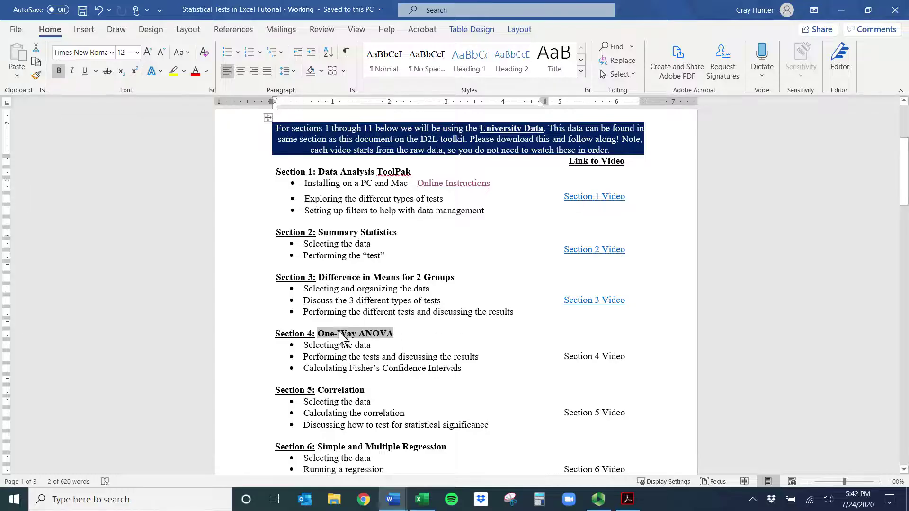
pyautogui.moveTo(309, 368); pyautogui.dragTo(388, 368)
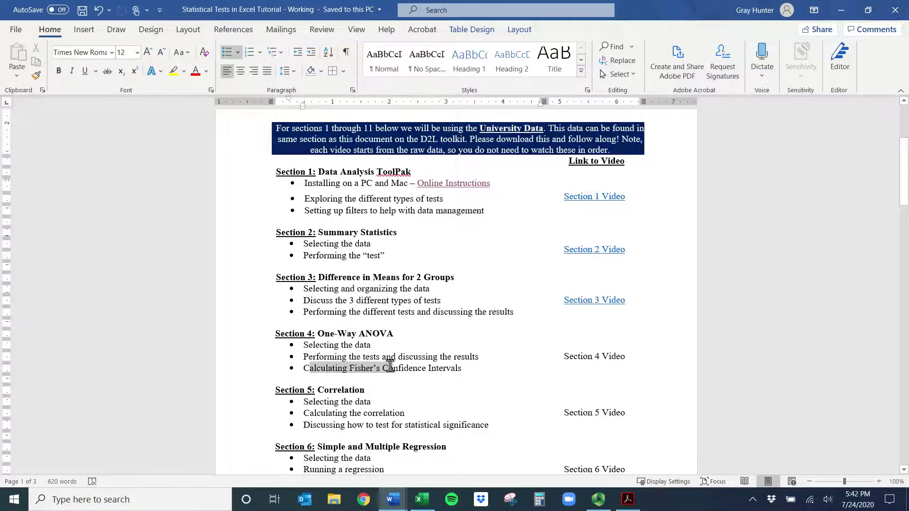
pyautogui.click(841, 10)
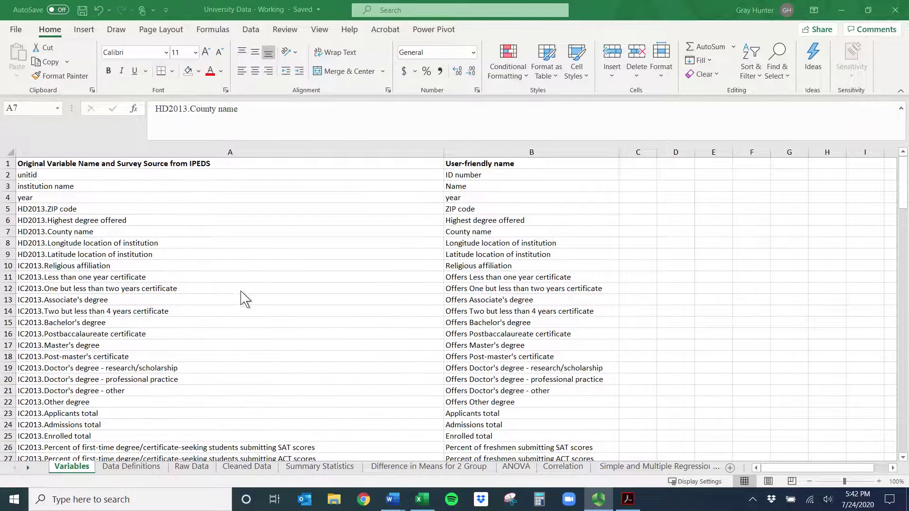
# - On the ANOVA sheet, highlight the objective's opening lines about freshmen receiving grant aid
pyautogui.click(517, 467)
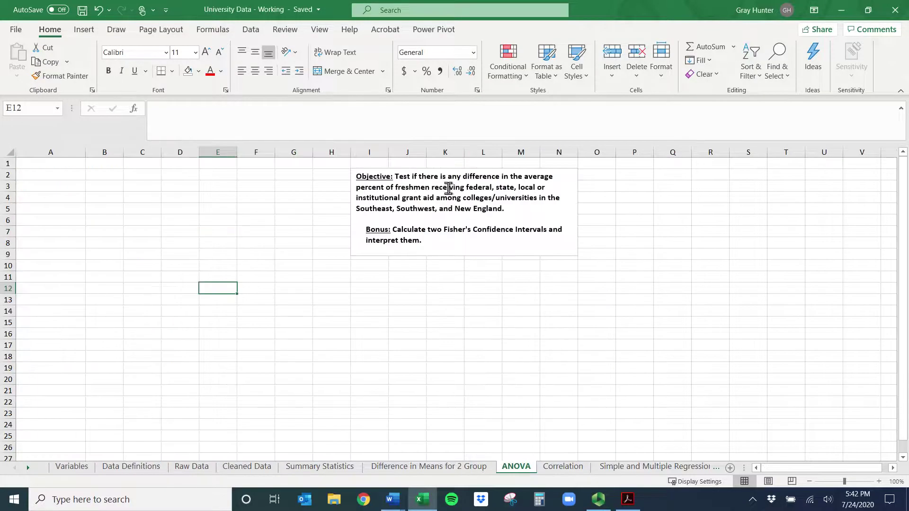
pyautogui.click(431, 188)
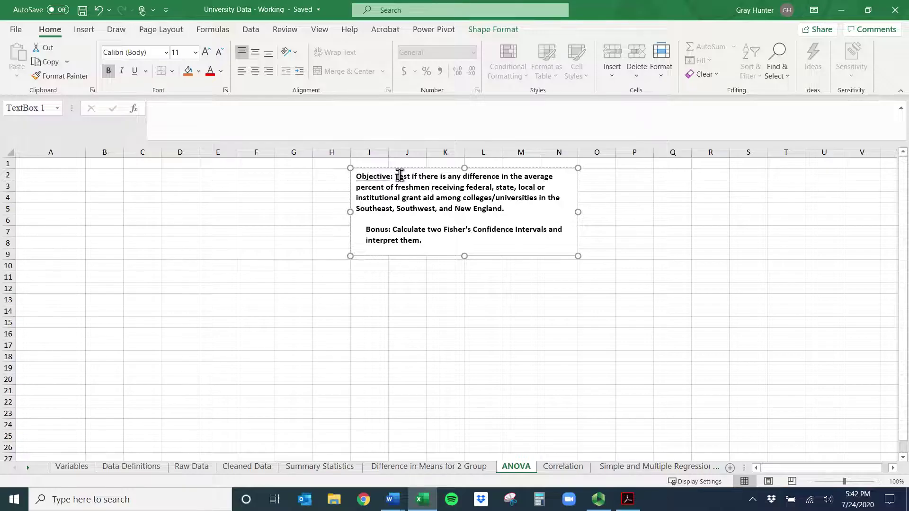
pyautogui.moveTo(395, 176); pyautogui.dragTo(463, 198)
pyautogui.doubleClick(469, 197)
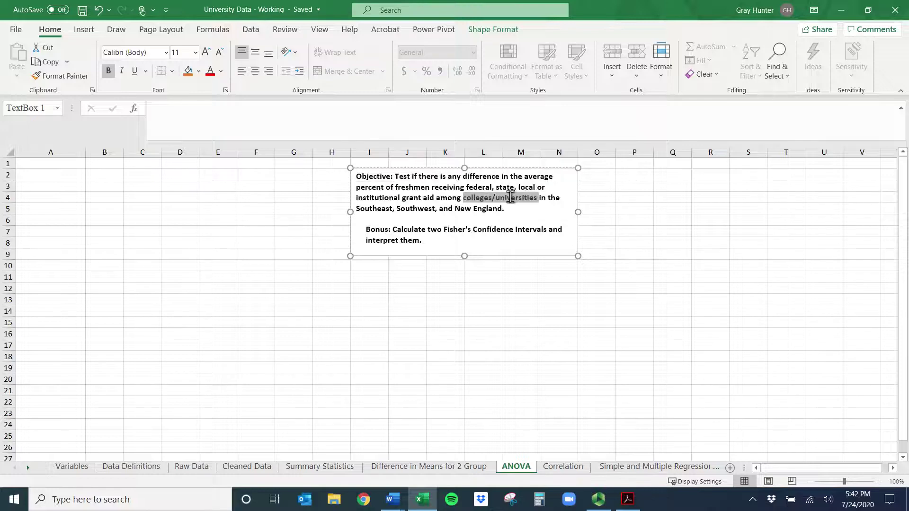
pyautogui.click(507, 208)
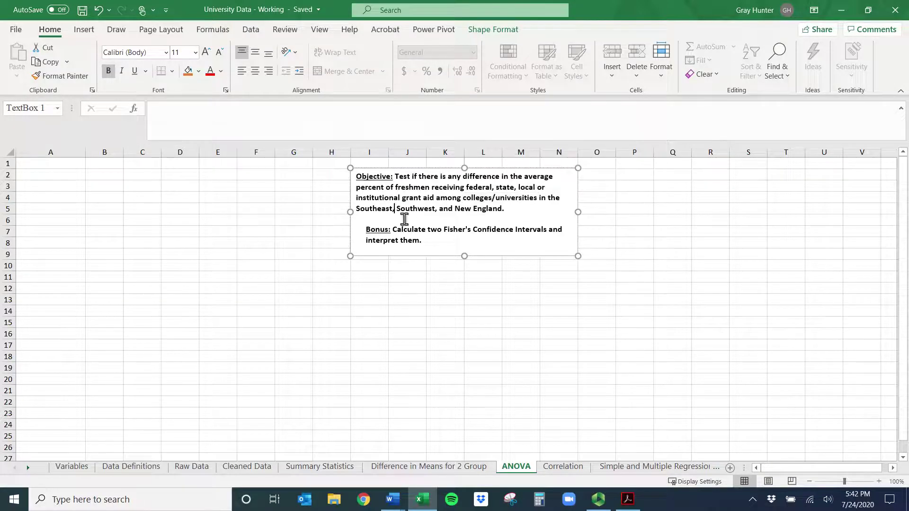
pyautogui.click(477, 209)
pyautogui.moveTo(524, 176); pyautogui.dragTo(434, 197)
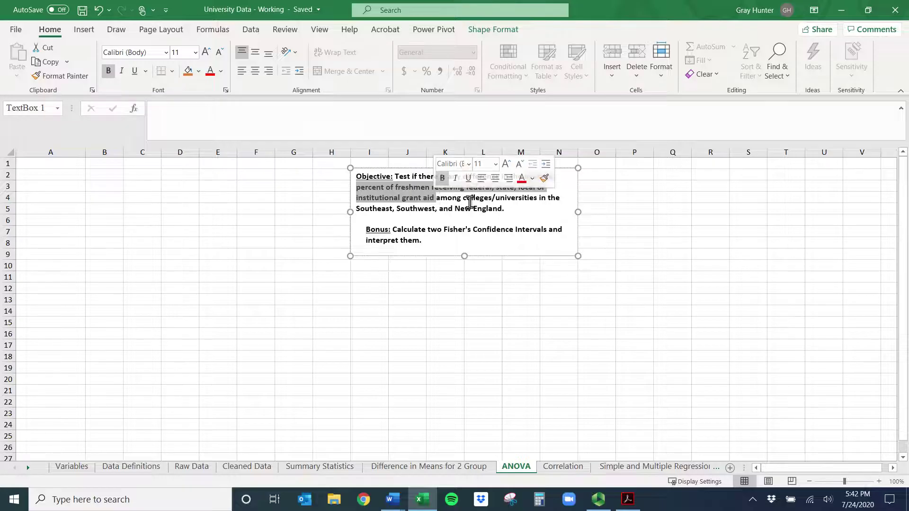
# - Highlight the percent-of-freshmen phrase and the Southeast, Southwest and New England regions, then view Cleaned Data
pyautogui.click(469, 202)
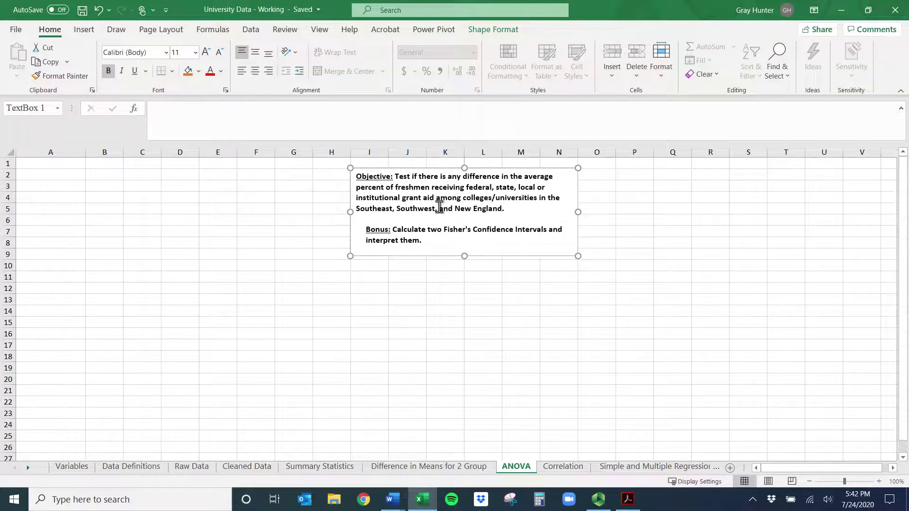
pyautogui.doubleClick(363, 208)
pyautogui.moveTo(412, 208); pyautogui.dragTo(500, 208)
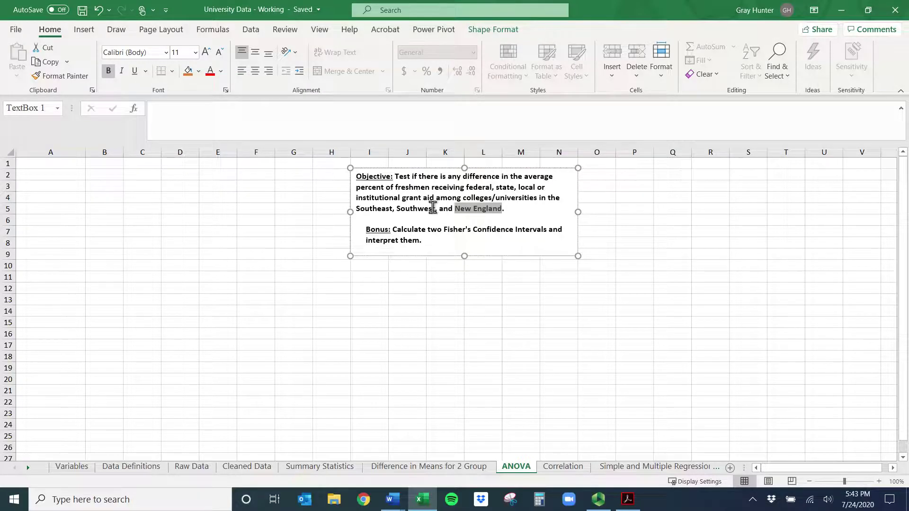
pyautogui.click(434, 208)
pyautogui.moveTo(360, 187); pyautogui.dragTo(491, 187)
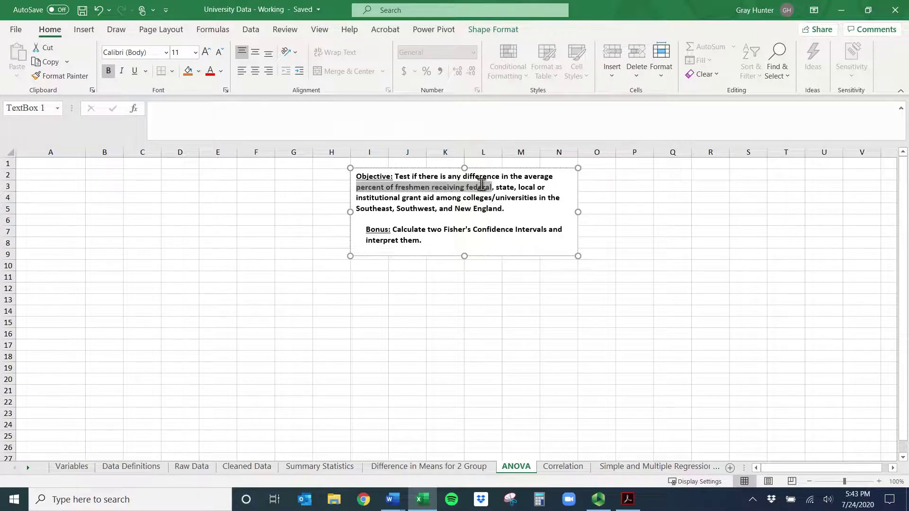
pyautogui.moveTo(363, 211); pyautogui.dragTo(501, 208)
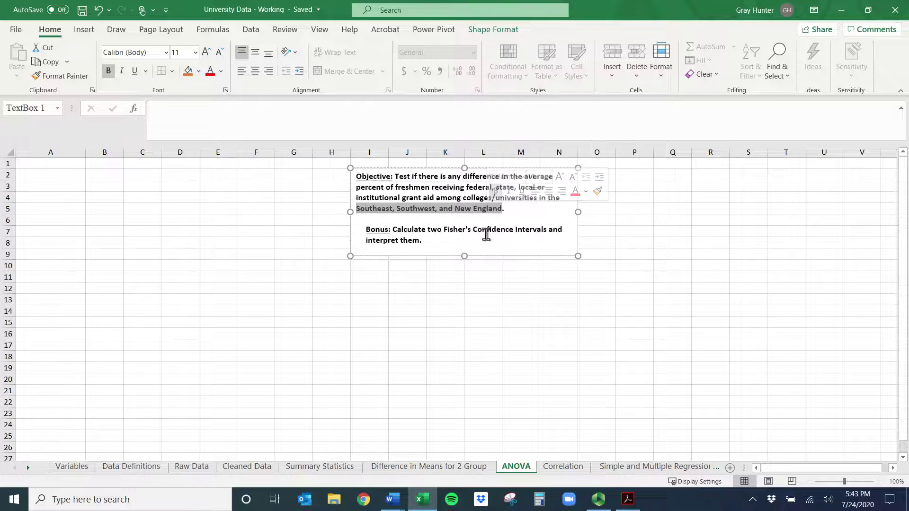
pyautogui.click(248, 471)
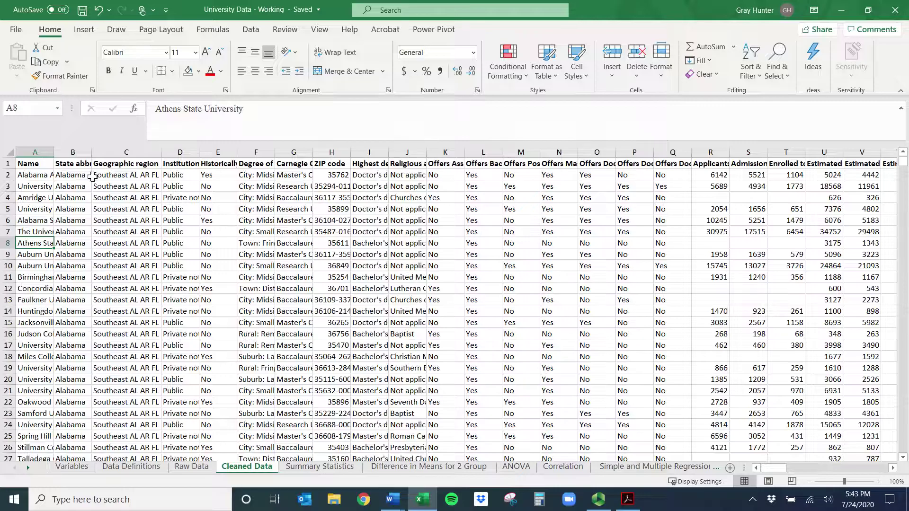
# - Check the Geographic region header in C1 on Cleaned Data, then add a new worksheet after ANOVA
pyautogui.click(109, 162)
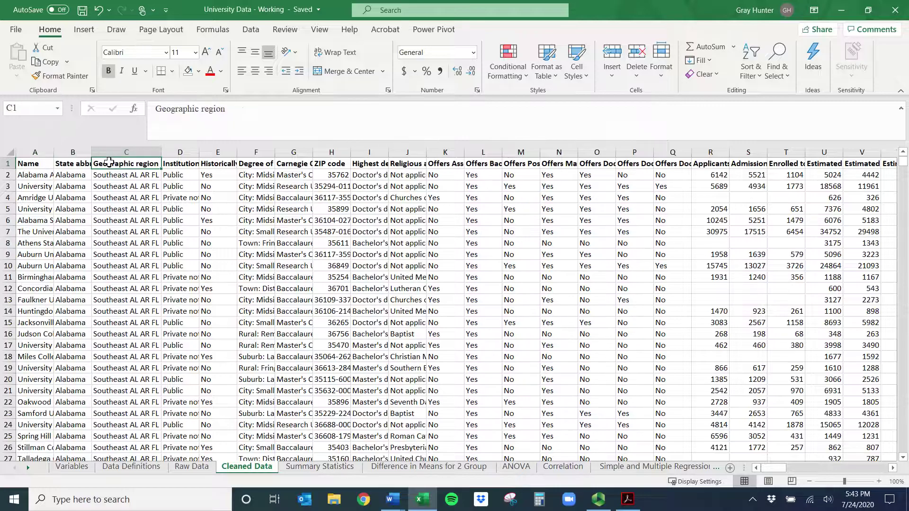
pyautogui.click(517, 469)
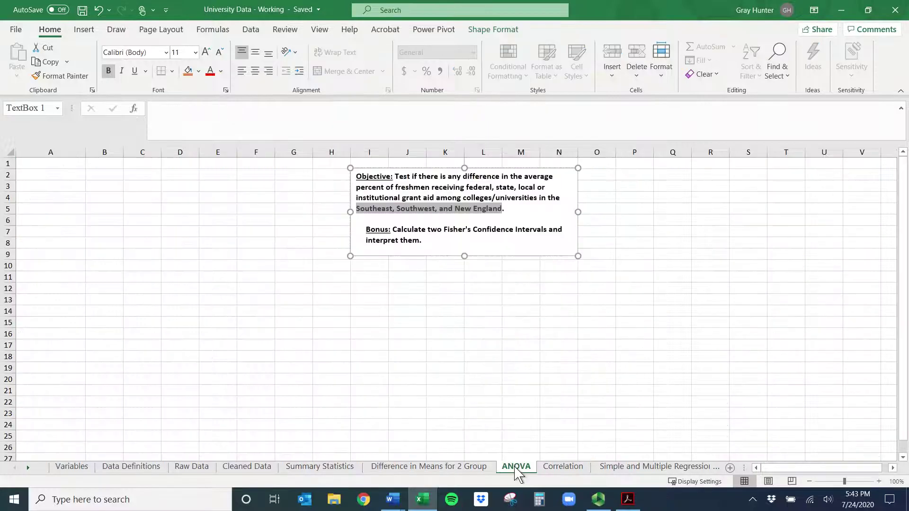
pyautogui.click(730, 468)
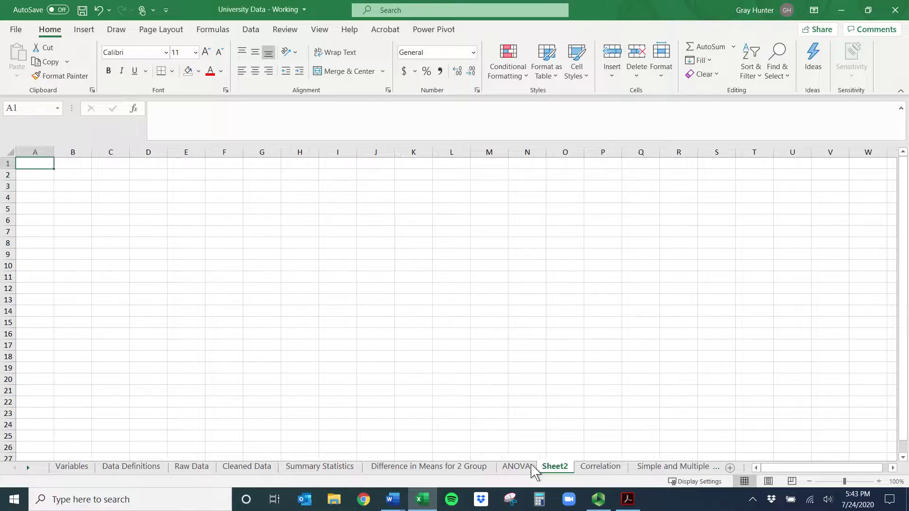
# - Rename the new sheet to 'Data Prep'
pyautogui.rightClick(554, 471)
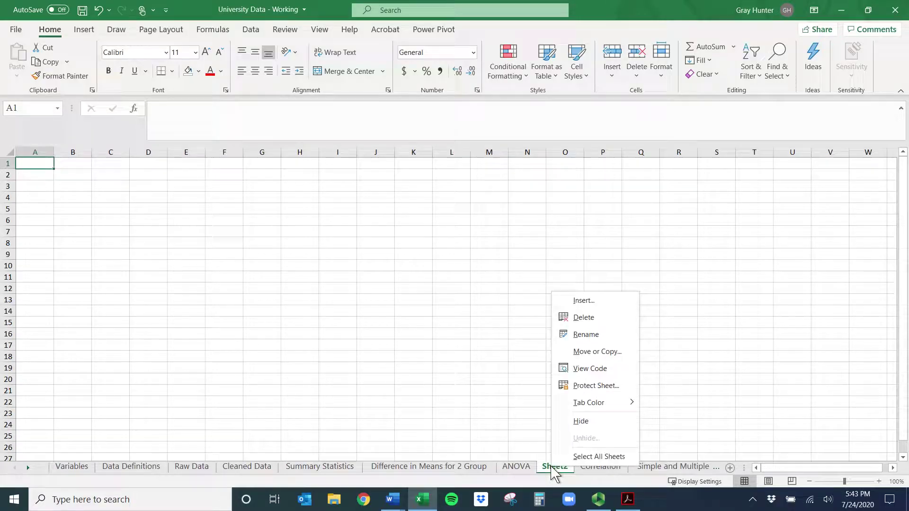
pyautogui.click(585, 337)
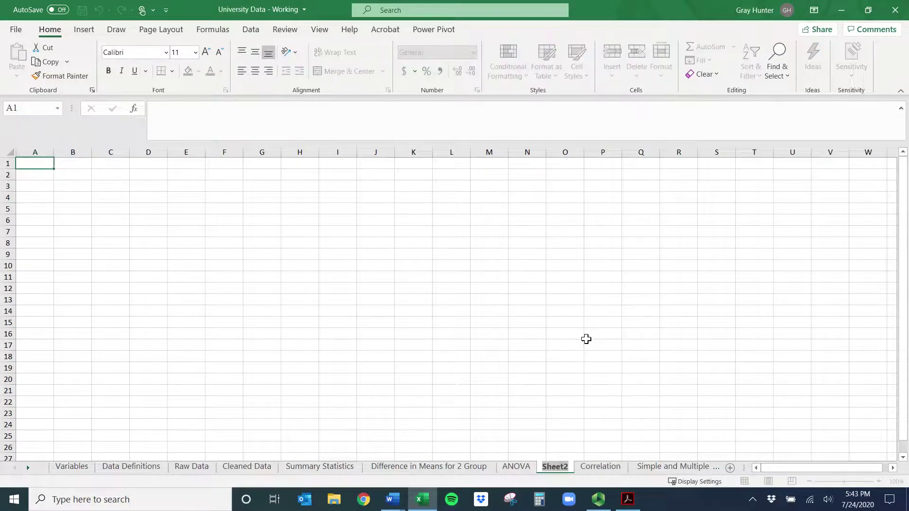
pyautogui.write('DAta')
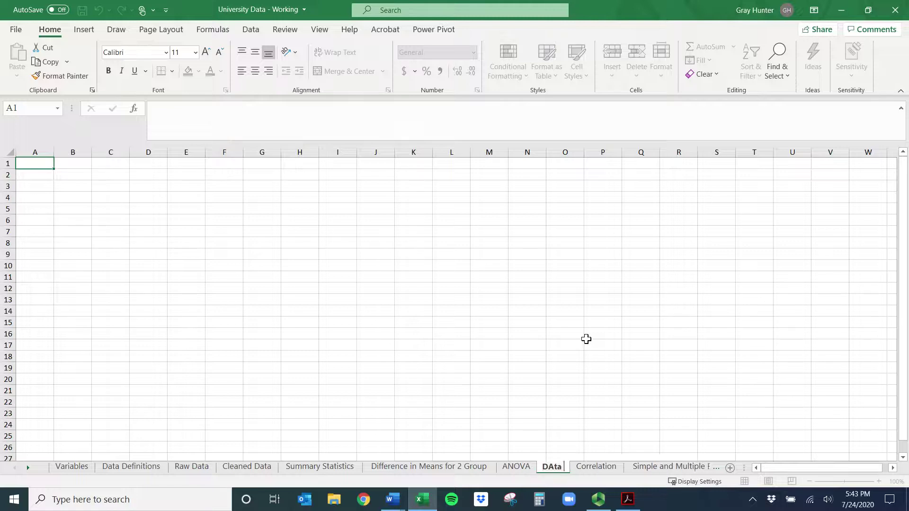
pyautogui.write(' Prep')
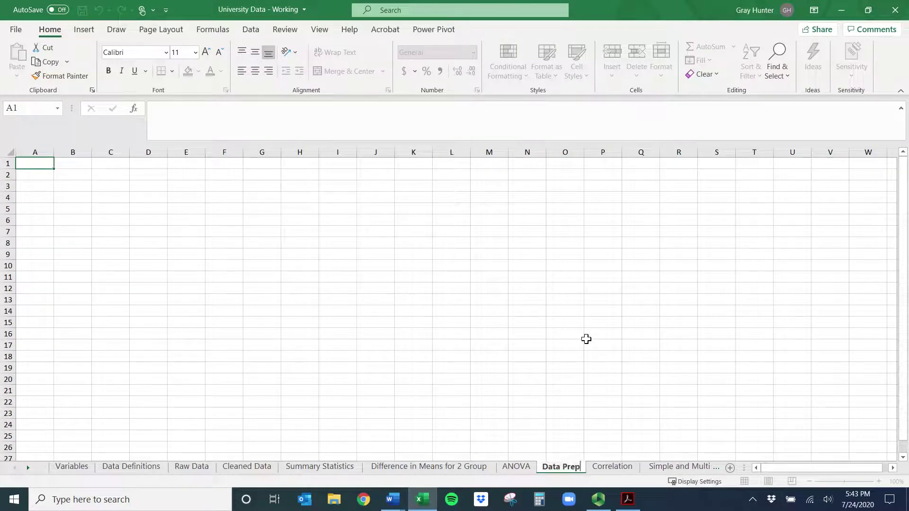
pyautogui.press('Return')
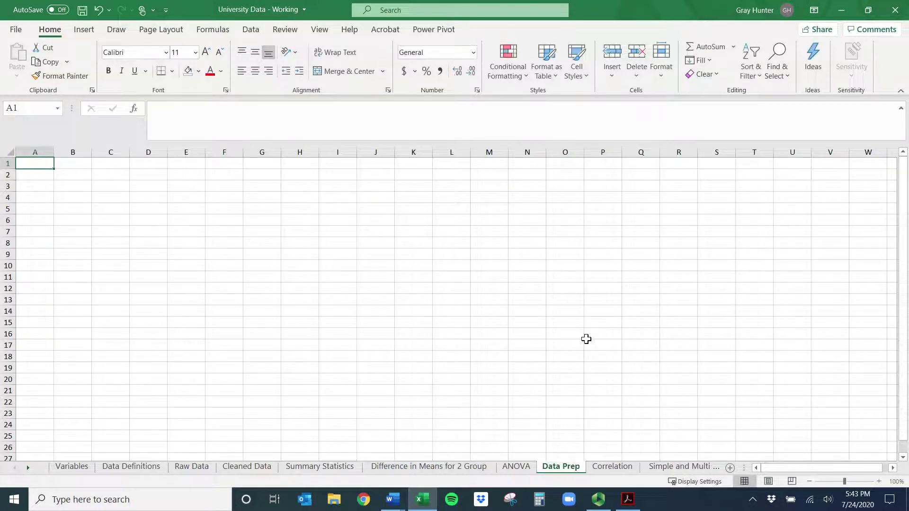
pyautogui.click(520, 468)
pyautogui.click(553, 469)
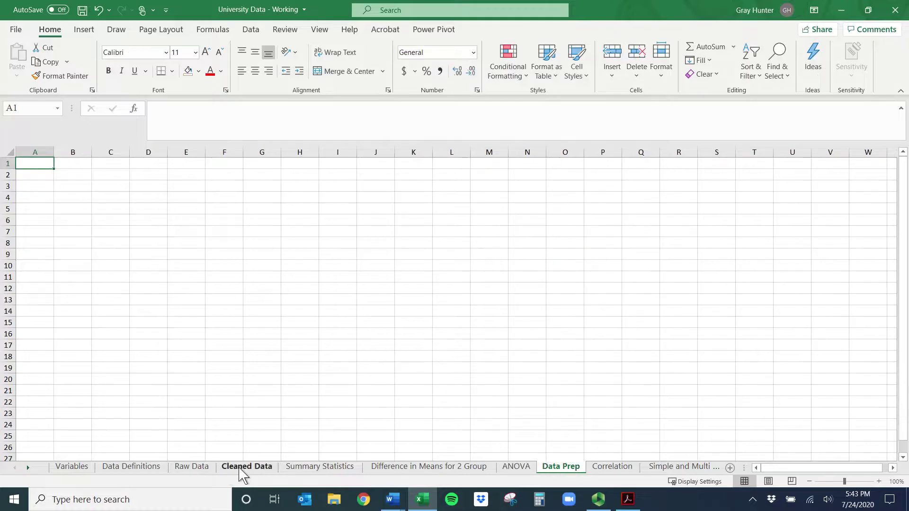
# - Copy the Geographic region column C from Cleaned Data into column A of Data Prep
pyautogui.click(226, 469)
pyautogui.click(135, 151)
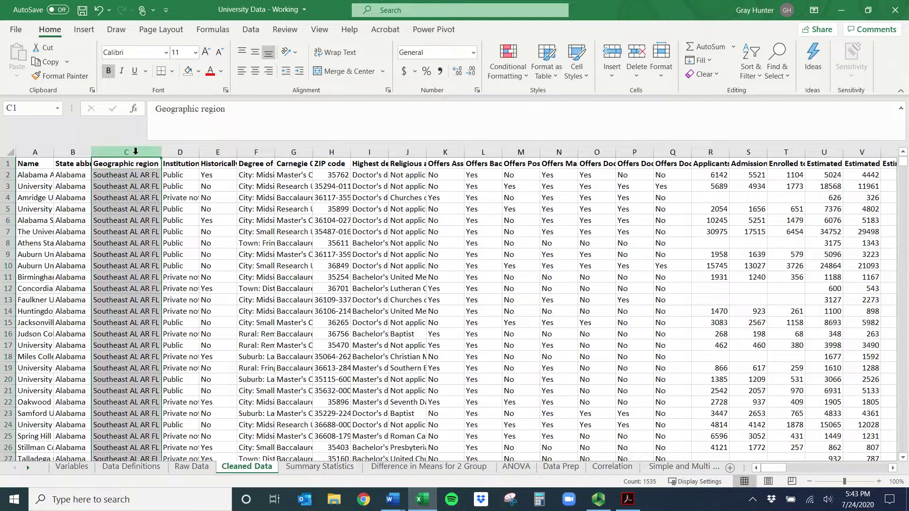
pyautogui.hotkey('ctrl', 'c')
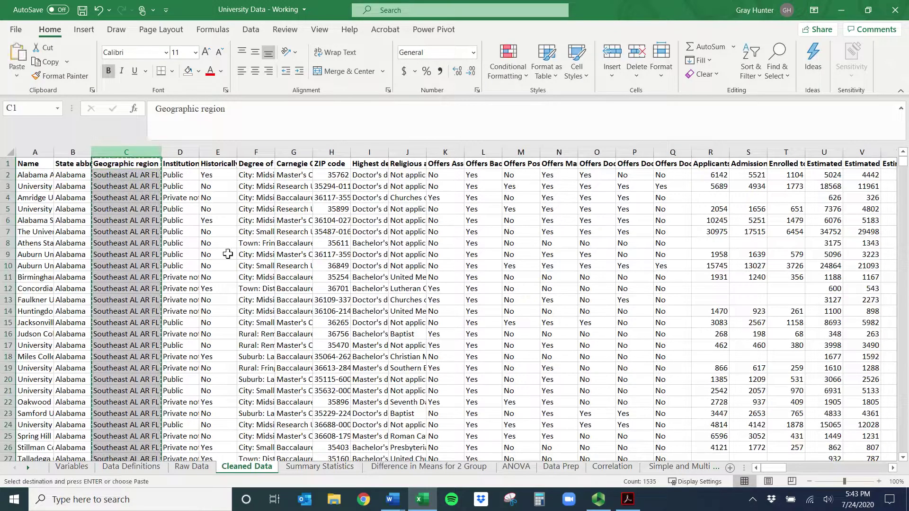
pyautogui.click(561, 466)
pyautogui.hotkey('ctrl', 'v')
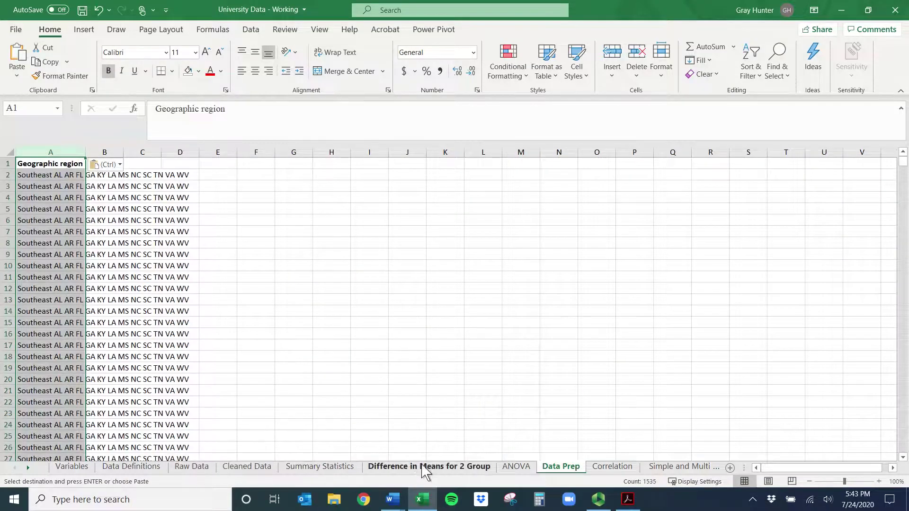
# - Reread the percent-of-freshmen phrase in the ANOVA objective, then view the Raw Data sheet
pyautogui.click(516, 466)
pyautogui.click(518, 188)
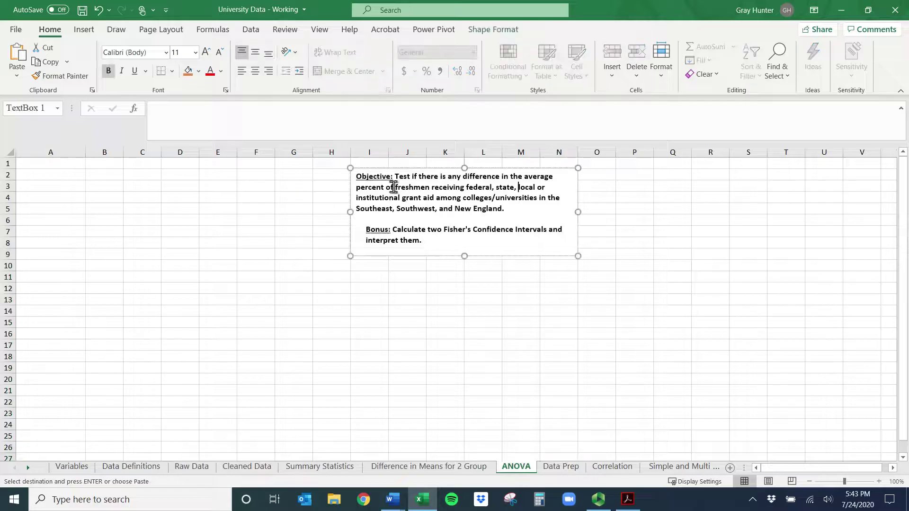
pyautogui.moveTo(356, 187); pyautogui.dragTo(475, 191)
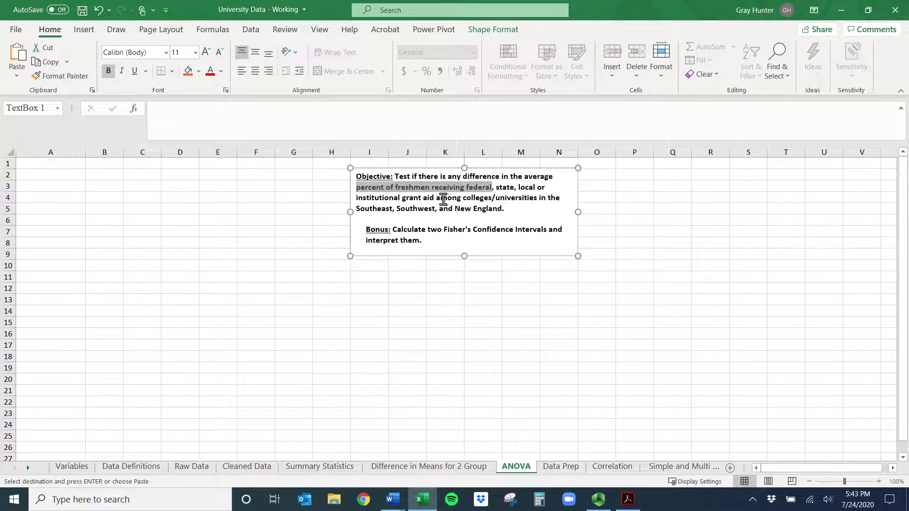
pyautogui.click(202, 467)
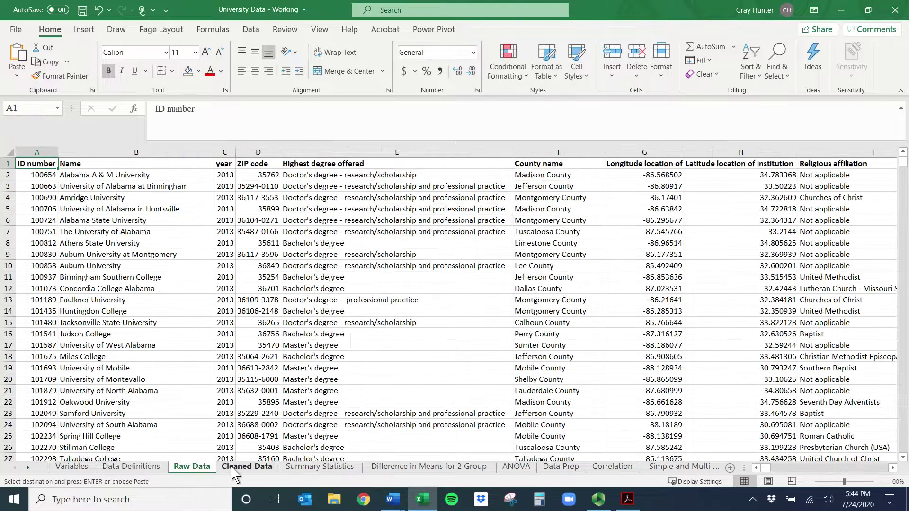
# - Search the Cleaned Data header row for 'percent', stepping through matches toward the freshmen aid columns
pyautogui.click(244, 467)
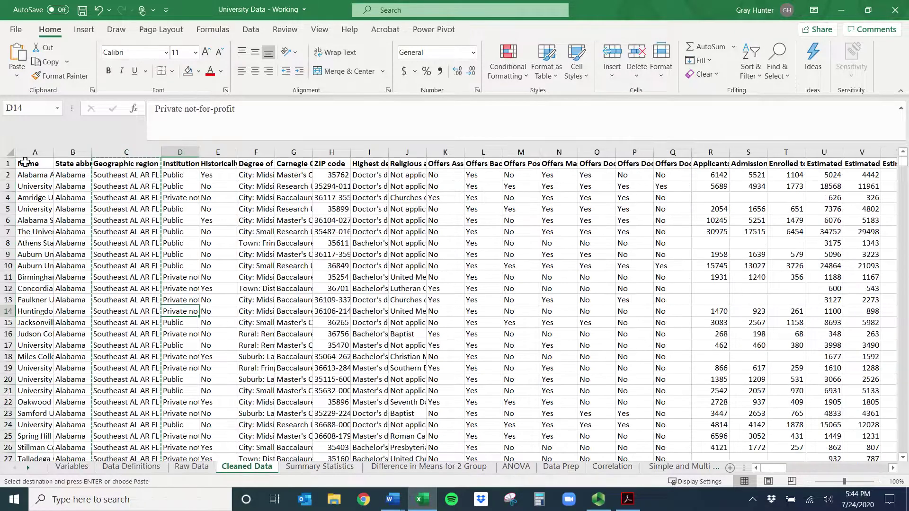
pyautogui.click(4, 163)
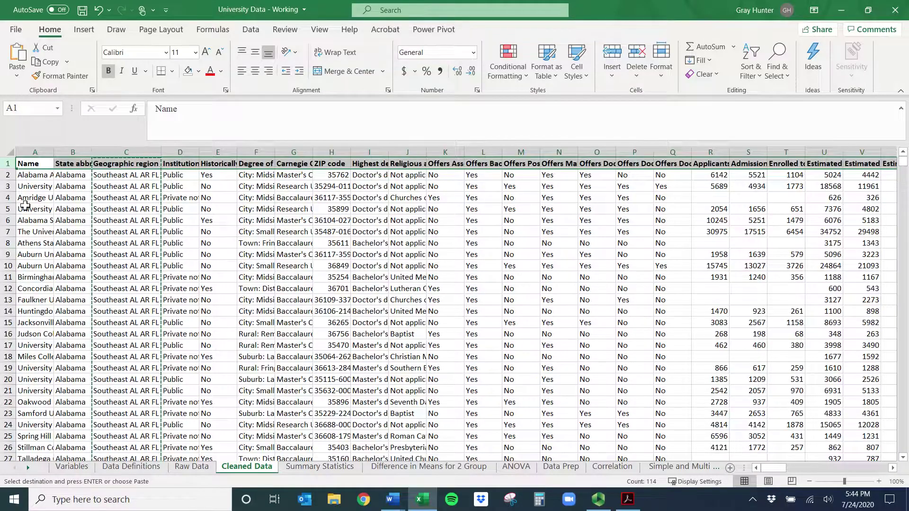
pyautogui.hotkey('ctrl', 'f')
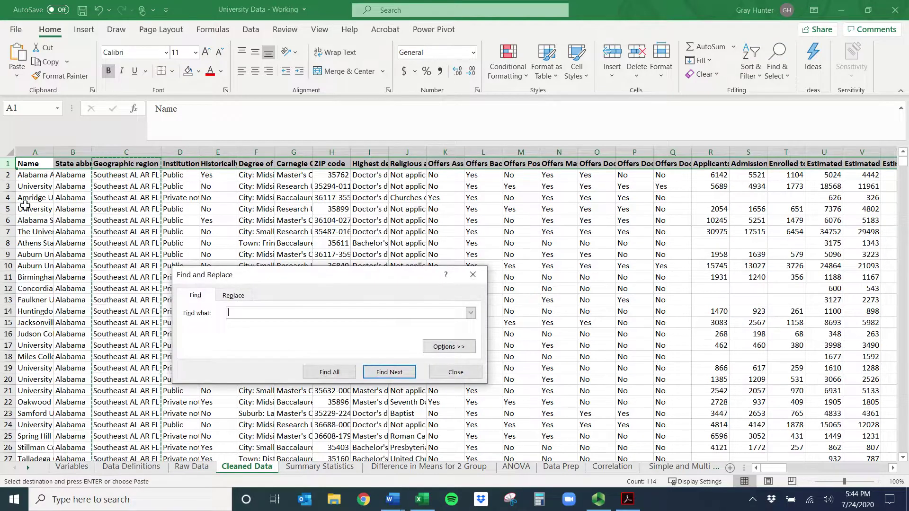
pyautogui.press('Return')
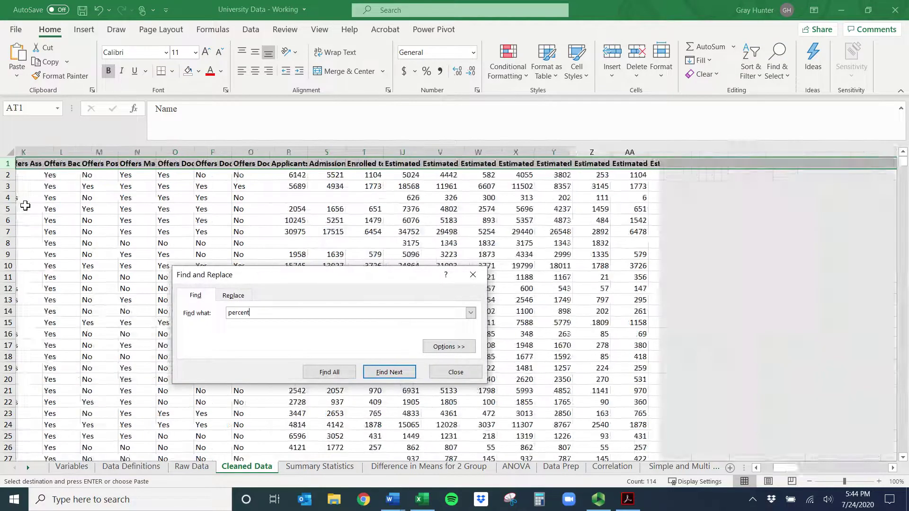
pyautogui.press('Return')
pyautogui.press('Return')
pyautogui.press('Return')
pyautogui.press('Return')
pyautogui.press('Return')
pyautogui.press('Return')
pyautogui.press('Return')
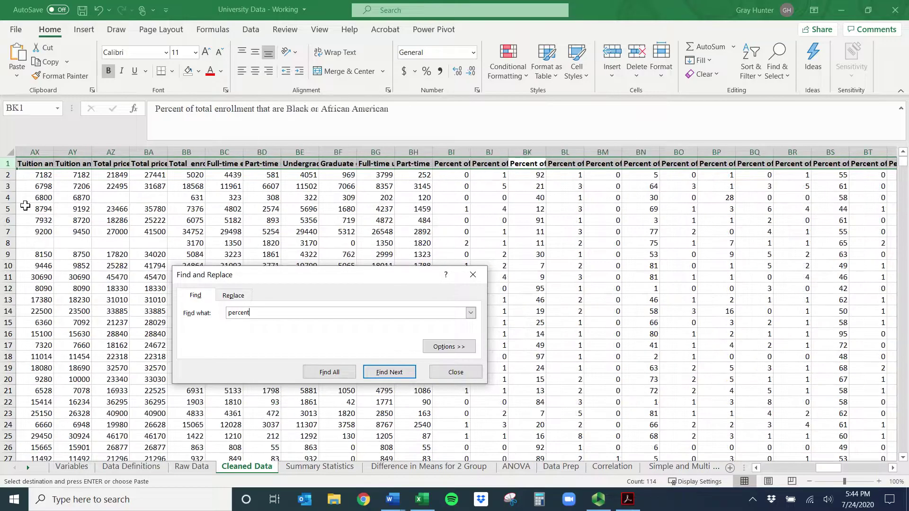
pyautogui.press('Return')
pyautogui.press('Return')
pyautogui.press('Return')
pyautogui.press('Return')
pyautogui.press('Return')
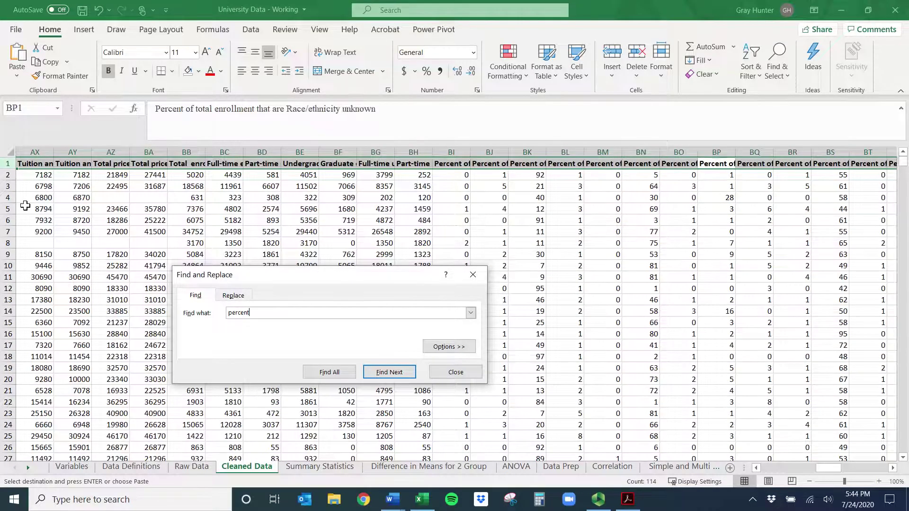
pyautogui.press('Return')
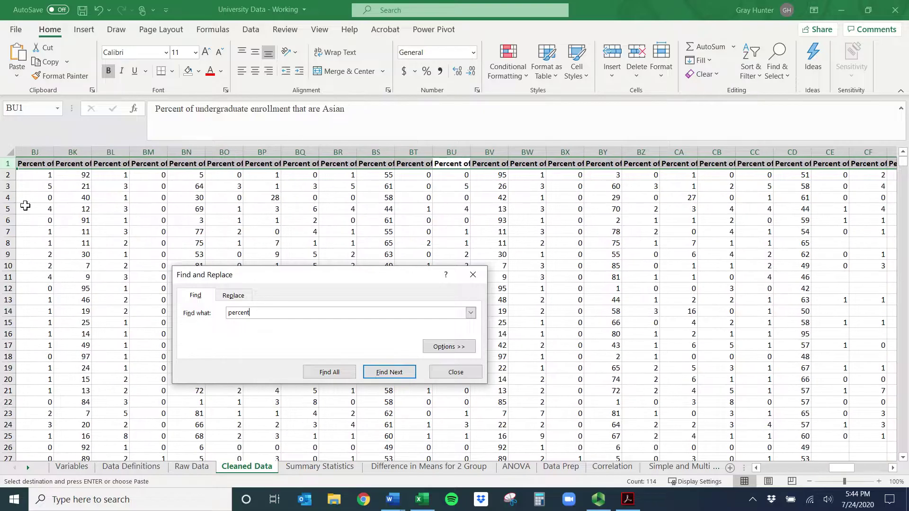
pyautogui.press('Return')
pyautogui.press('Return')
pyautogui.press('Return')
pyautogui.press('Return')
pyautogui.press('Return')
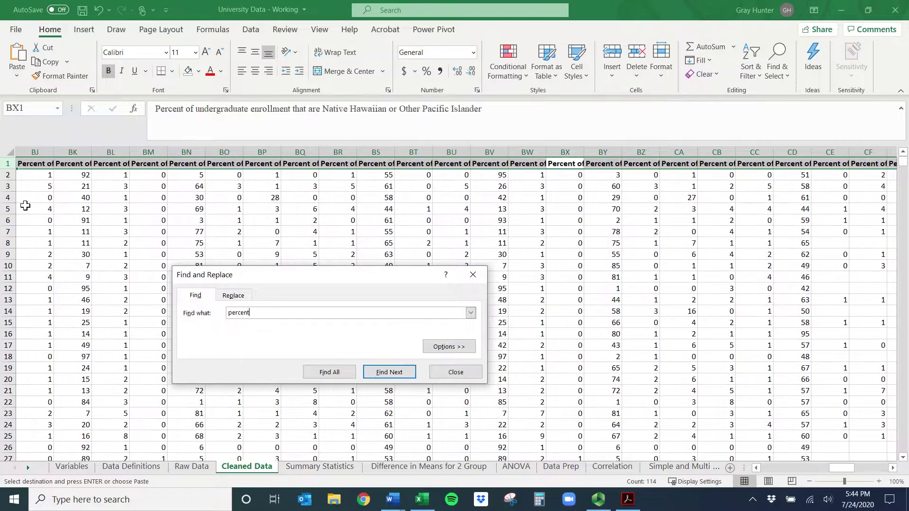
pyautogui.press('Return')
pyautogui.press('Return')
pyautogui.press('Return')
pyautogui.press('Return')
pyautogui.press('Return')
pyautogui.press('Return')
pyautogui.press('Return')
pyautogui.press('Return')
pyautogui.press('Return')
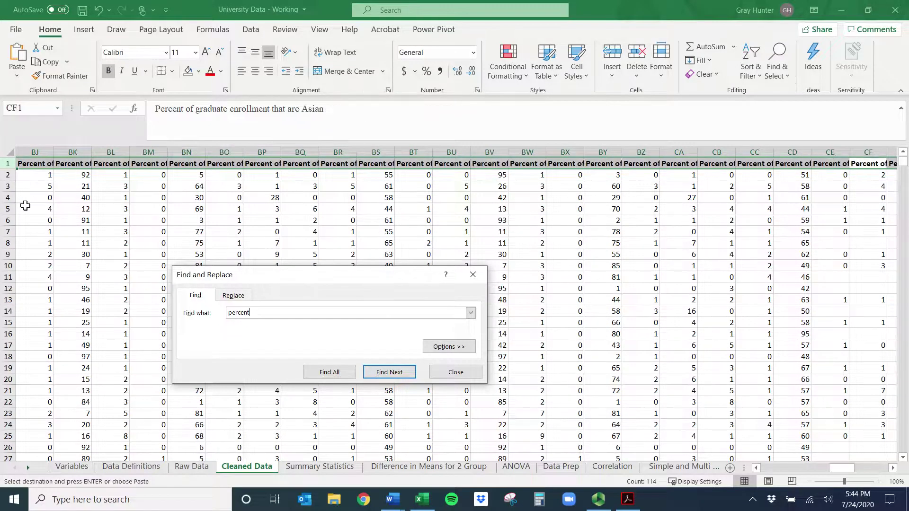
pyautogui.press('Return')
pyautogui.press('Return')
pyautogui.press('Return')
pyautogui.press('Return')
pyautogui.press('Return')
pyautogui.press('Return')
pyautogui.press('Return')
pyautogui.press('Return')
pyautogui.press('Return')
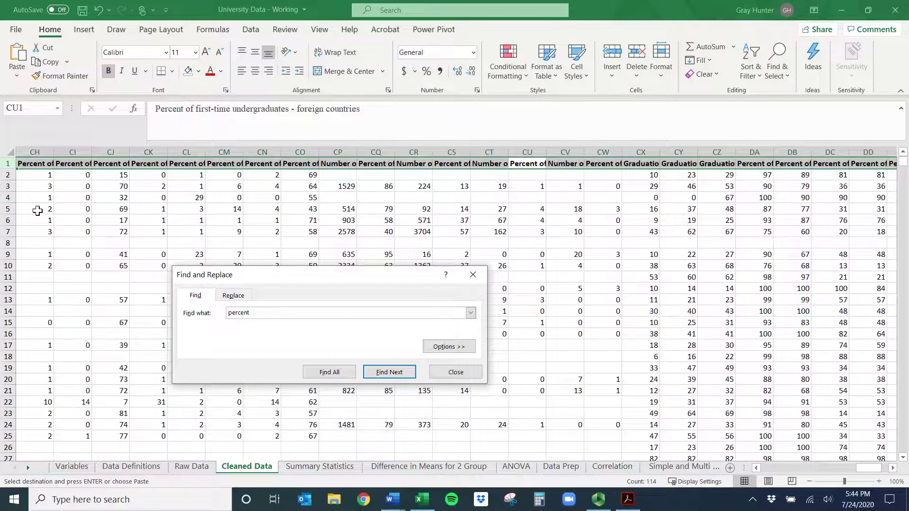
pyautogui.press('Return')
pyautogui.press('Return')
pyautogui.press('Return')
pyautogui.press('Return')
pyautogui.press('Return')
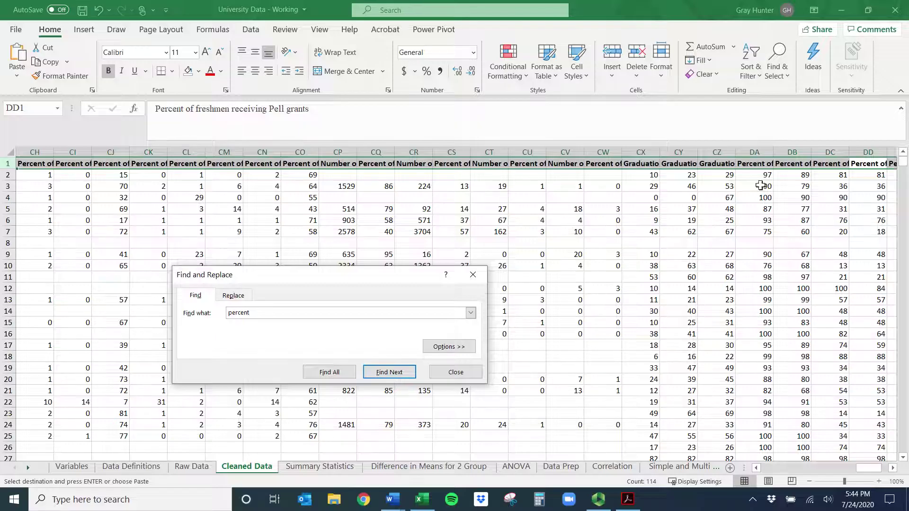
# - Select header DB1 for freshmen grant aid and select the whole column DB
pyautogui.moveTo(325, 310); pyautogui.dragTo(204, 310)
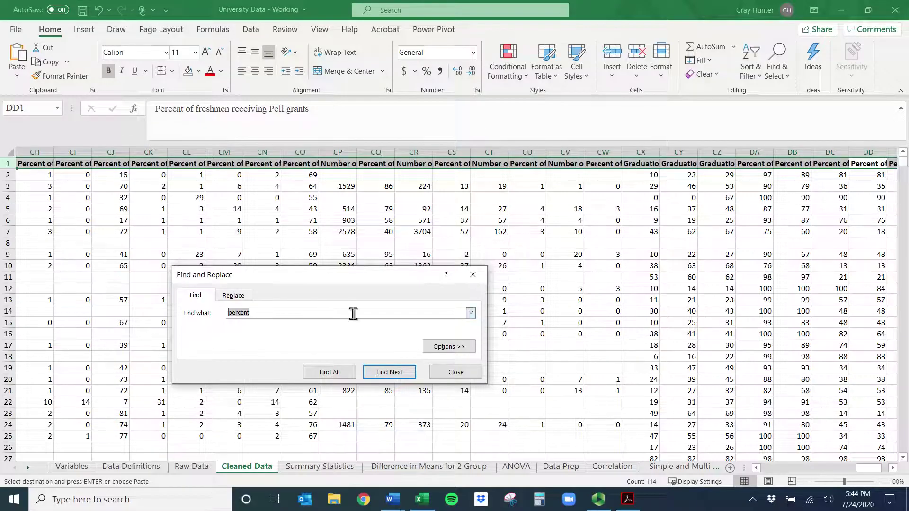
pyautogui.click(798, 163)
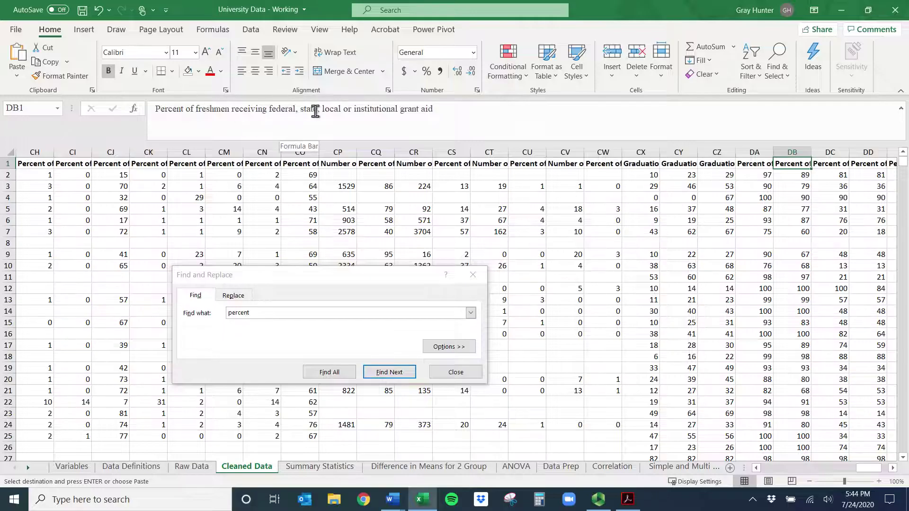
pyautogui.click(474, 275)
pyautogui.click(786, 152)
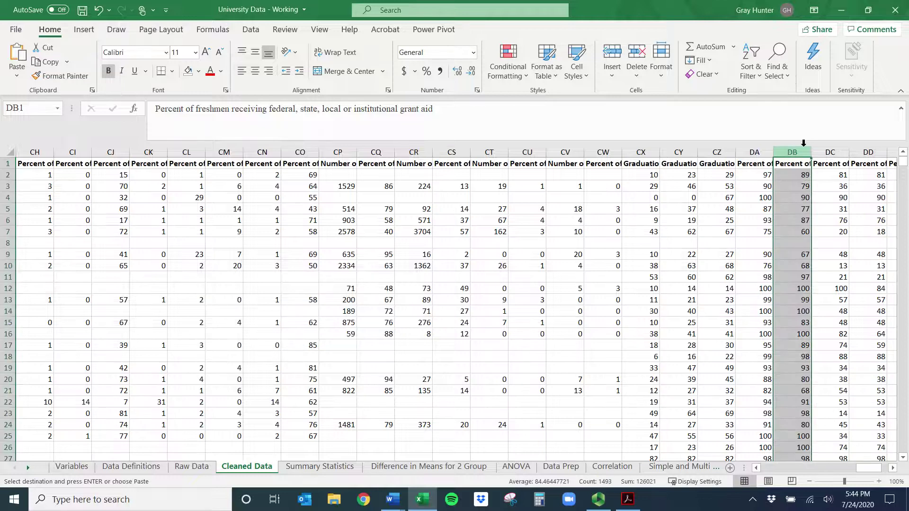
# - Paste the grant-aid percentages into Data Prep starting at B1 and autofit column A for the region names
pyautogui.click(551, 469)
pyautogui.click(111, 164)
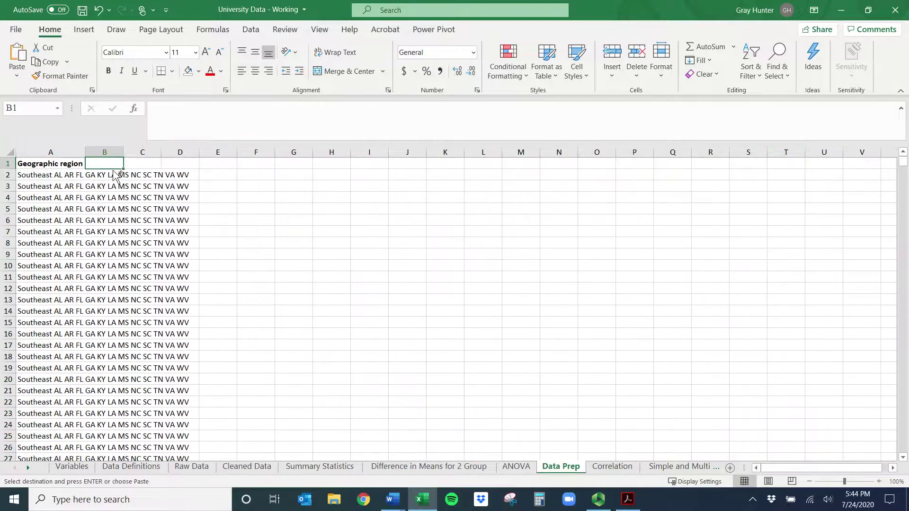
pyautogui.hotkey('ctrl', 'v')
pyautogui.doubleClick(84, 153)
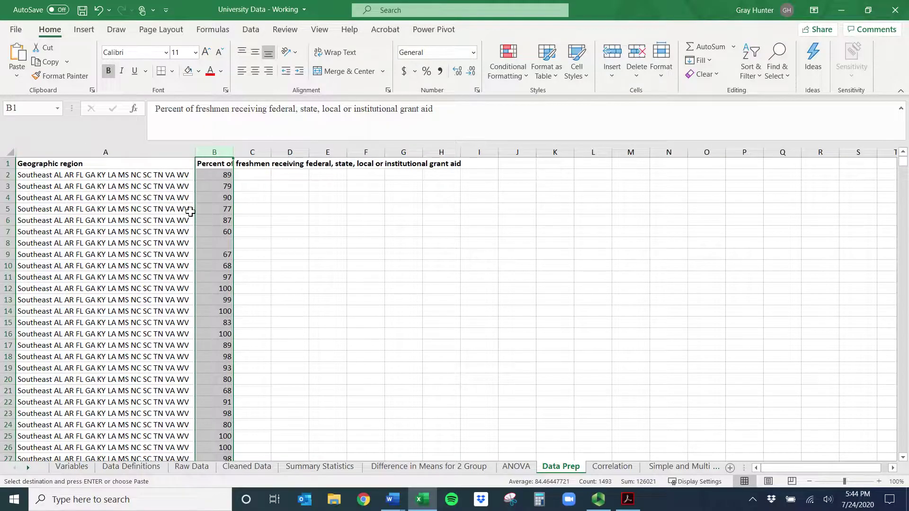
pyautogui.click(516, 466)
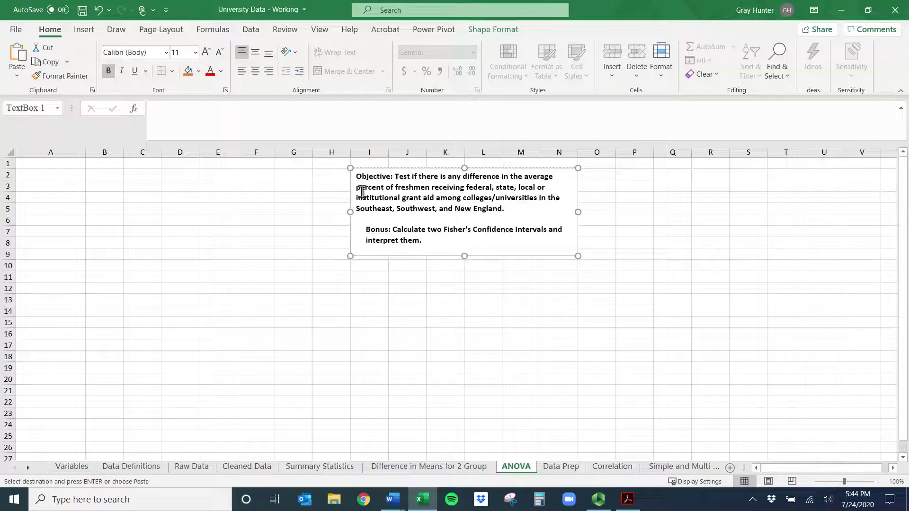
# - Enter headers SE % Freshman, SW % Freshman and New England % Freshman in A1:C1
pyautogui.doubleClick(382, 209)
pyautogui.moveTo(400, 209); pyautogui.dragTo(417, 209)
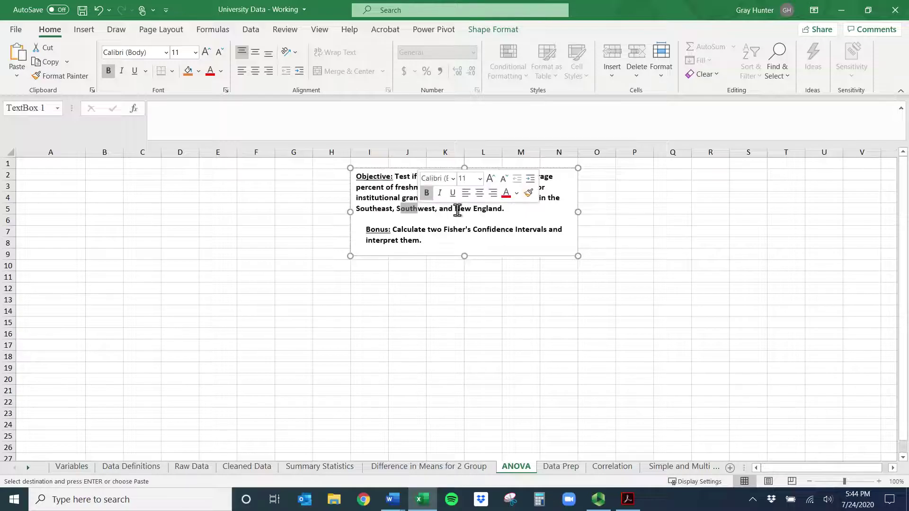
pyautogui.click(31, 163)
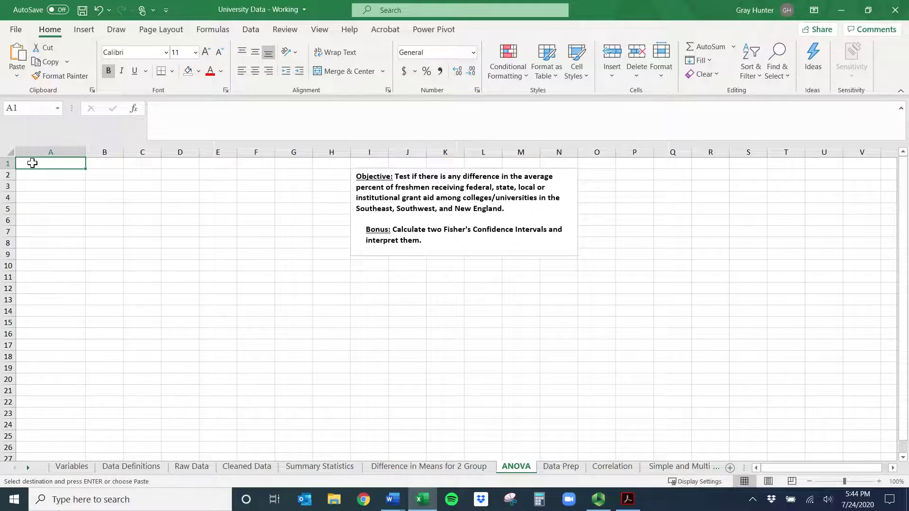
pyautogui.write('SE % Freshman')
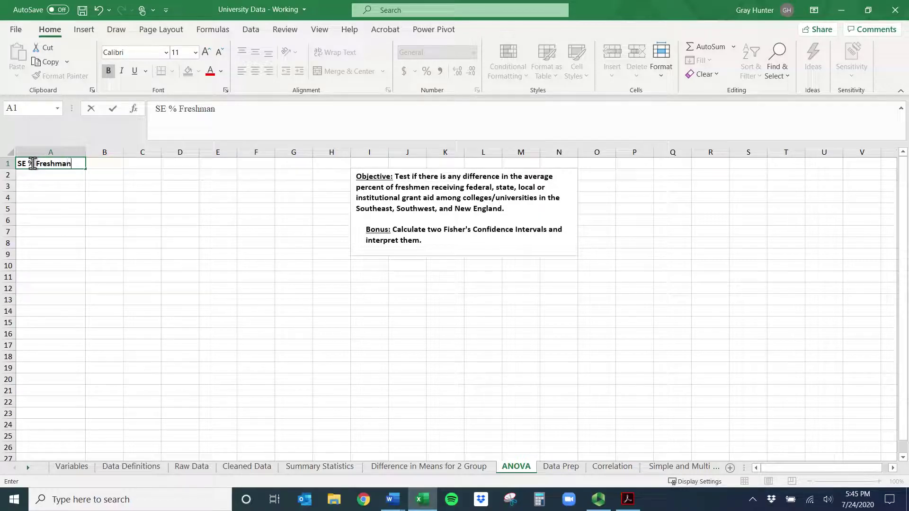
pyautogui.press('Tab')
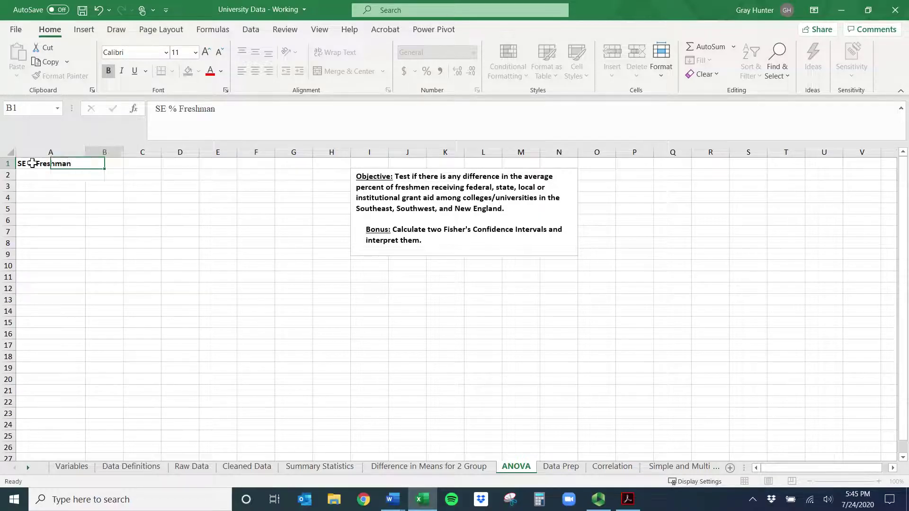
pyautogui.write('SW')
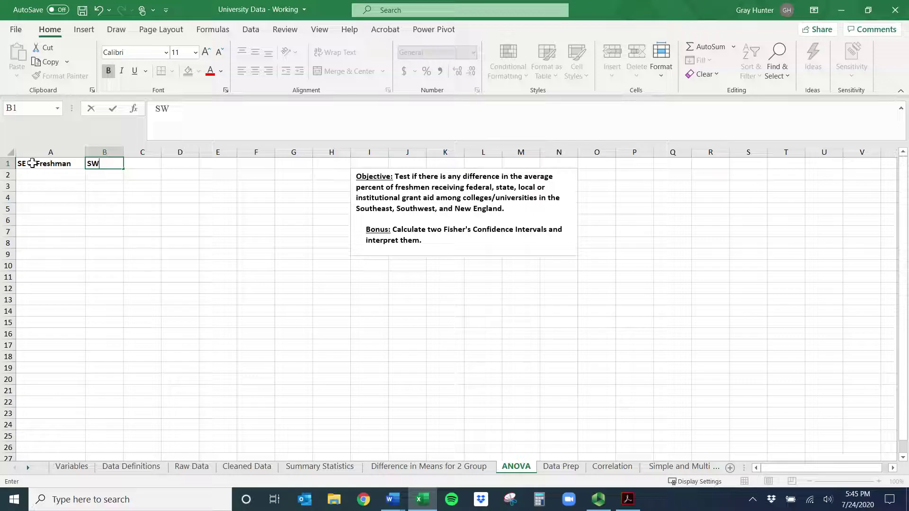
pyautogui.write(' % Freshman')
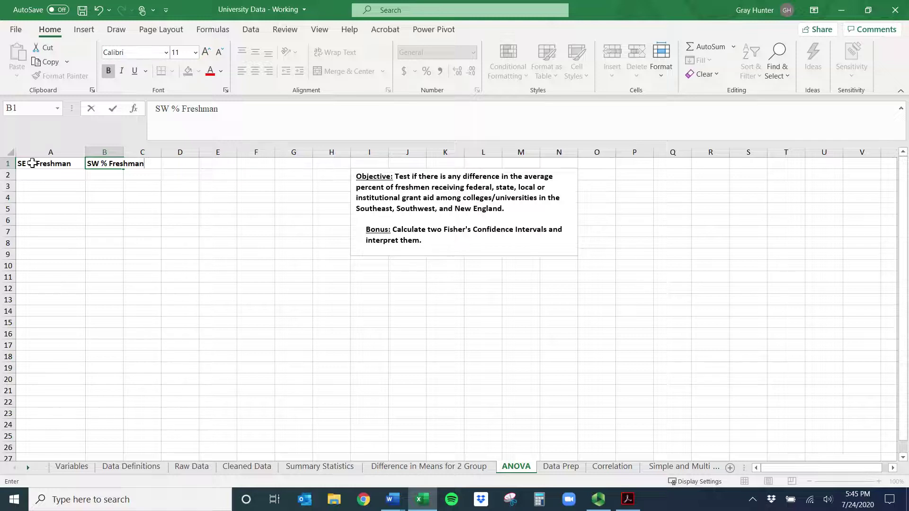
pyautogui.press('Tab')
pyautogui.write('New ')
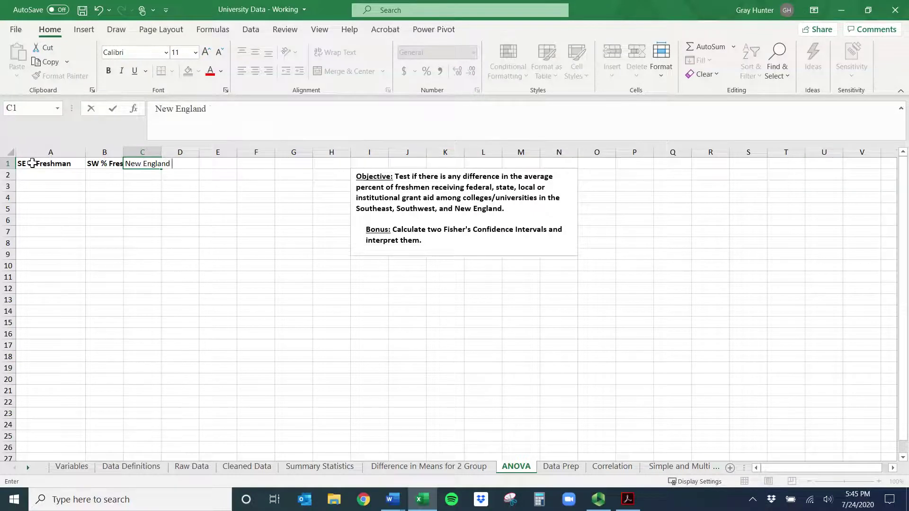
pyautogui.write('England % Freshman')
pyautogui.hotkey('ctrl', 'Return')
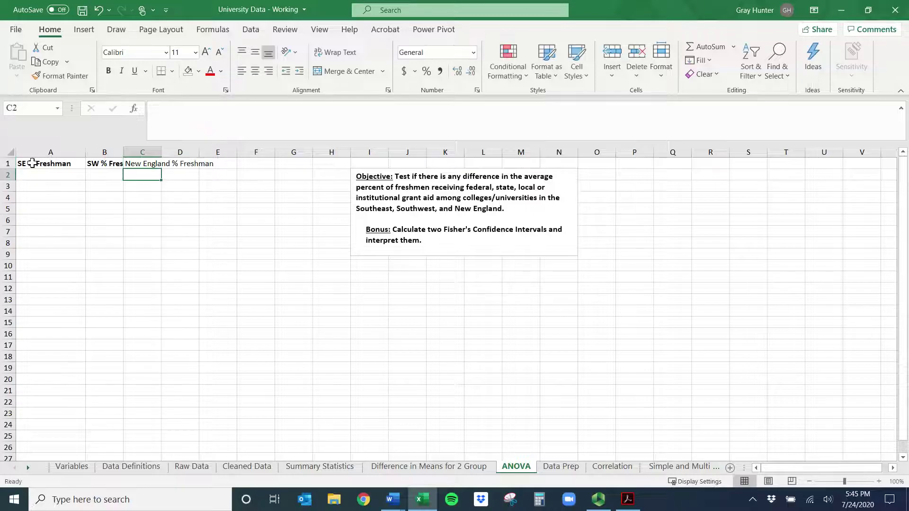
# - AutoFit columns A through C so each header fits
pyautogui.click(137, 161)
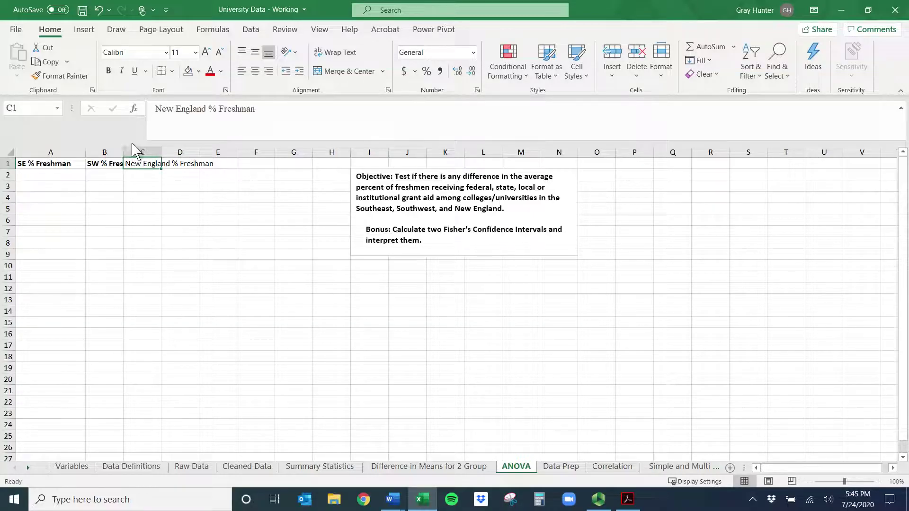
pyautogui.click(75, 153)
pyautogui.moveTo(75, 154); pyautogui.dragTo(156, 153)
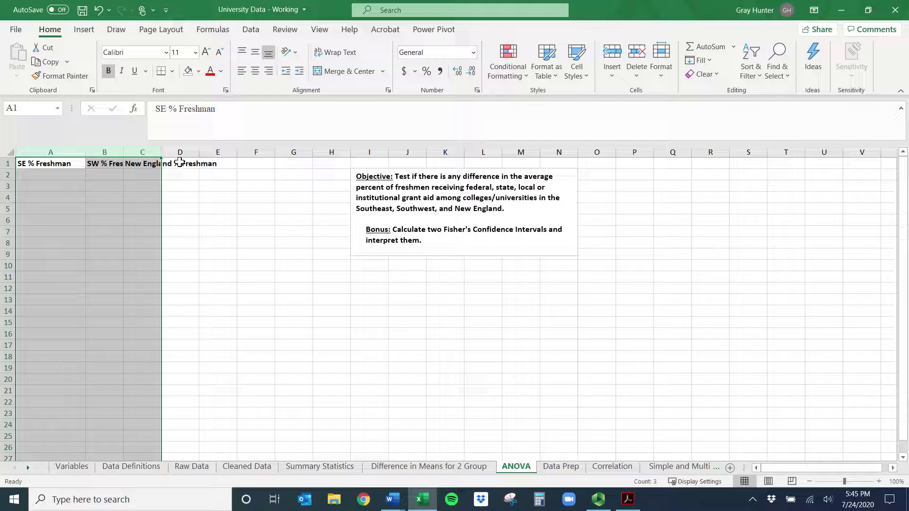
pyautogui.doubleClick(161, 152)
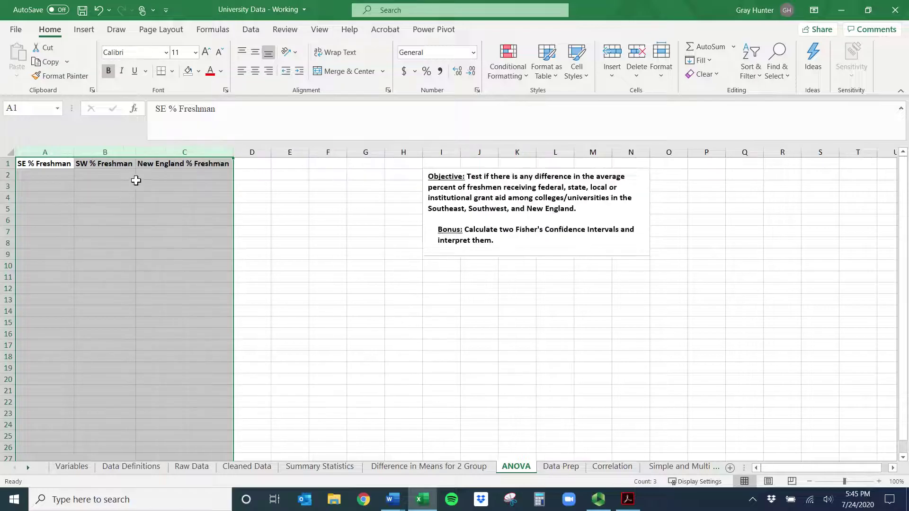
pyautogui.click(552, 468)
# - Autofit column B and add filter buttons to headers A1:B1 on Data Prep
pyautogui.click(96, 165)
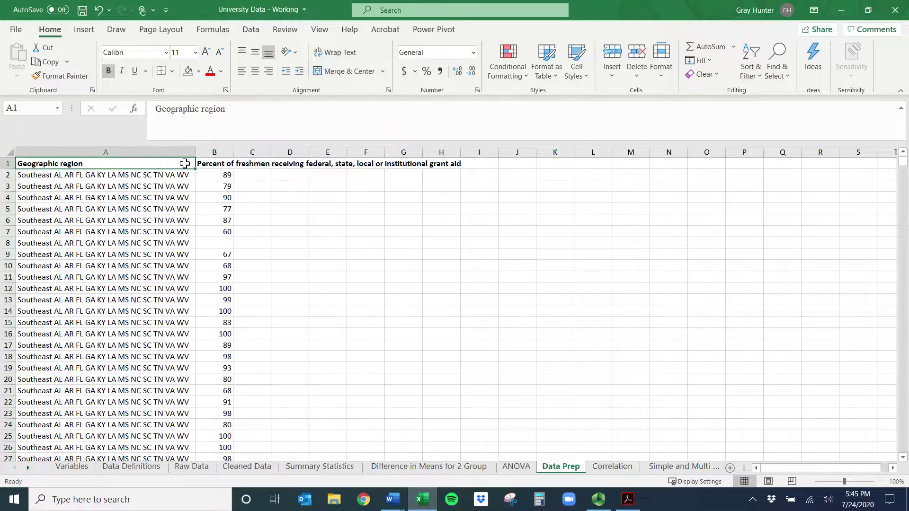
pyautogui.click(217, 162)
pyautogui.doubleClick(230, 152)
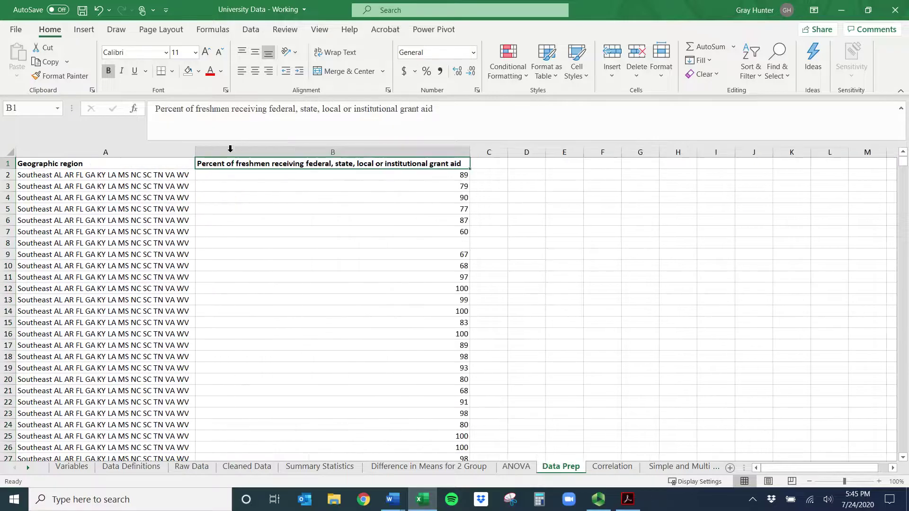
pyautogui.moveTo(65, 163); pyautogui.dragTo(142, 163)
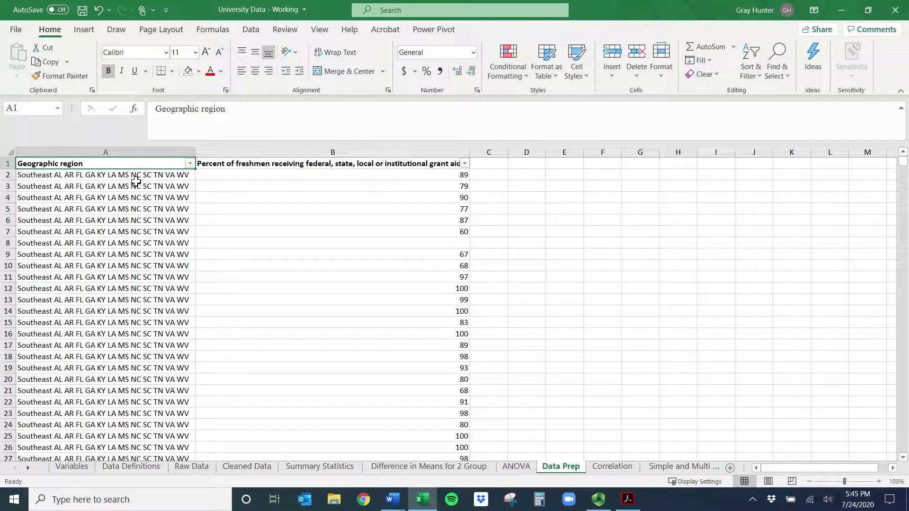
pyautogui.click(749, 74)
pyautogui.click(664, 226)
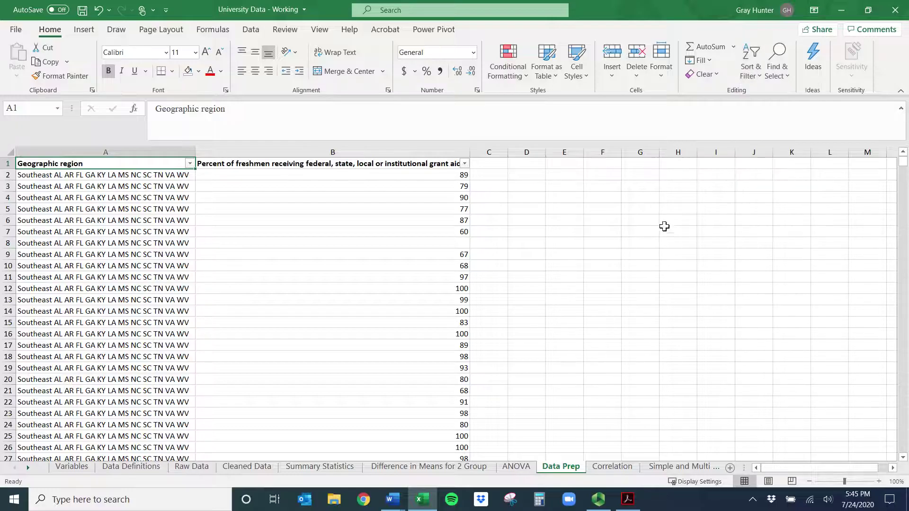
# - Filter Geographic region to show only Southeast
pyautogui.click(189, 164)
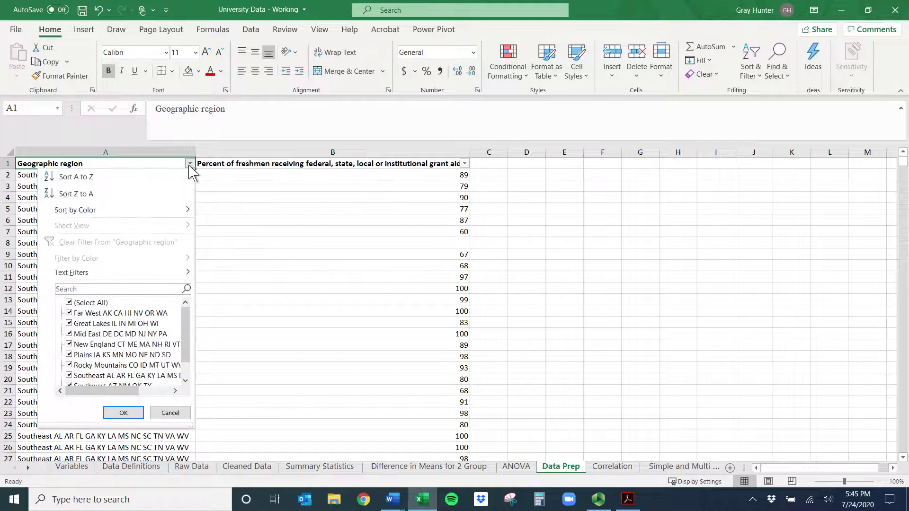
pyautogui.click(189, 163)
pyautogui.click(189, 164)
pyautogui.moveTo(185, 321)
pyautogui.mouseDown()
pyautogui.moveTo(184, 360)
pyautogui.moveTo(187, 316)
pyautogui.mouseUp()
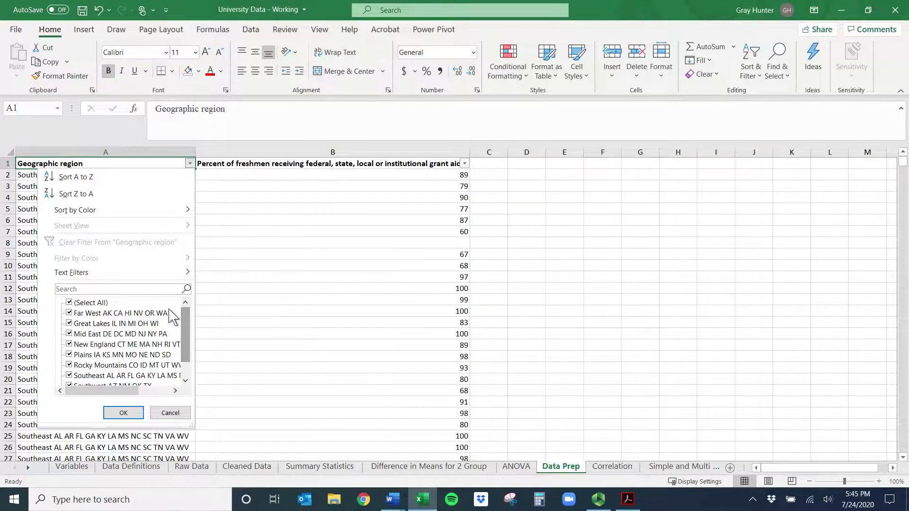
pyautogui.click(70, 302)
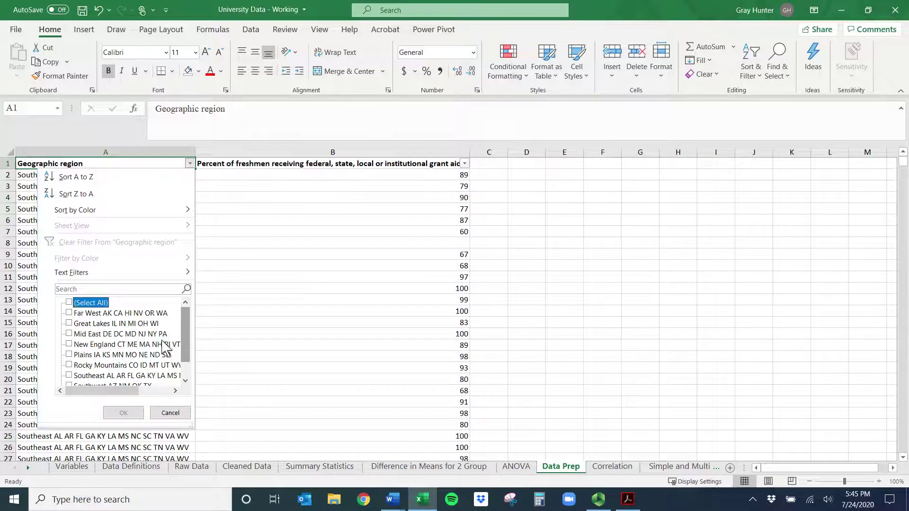
pyautogui.moveTo(185, 345); pyautogui.dragTo(192, 357)
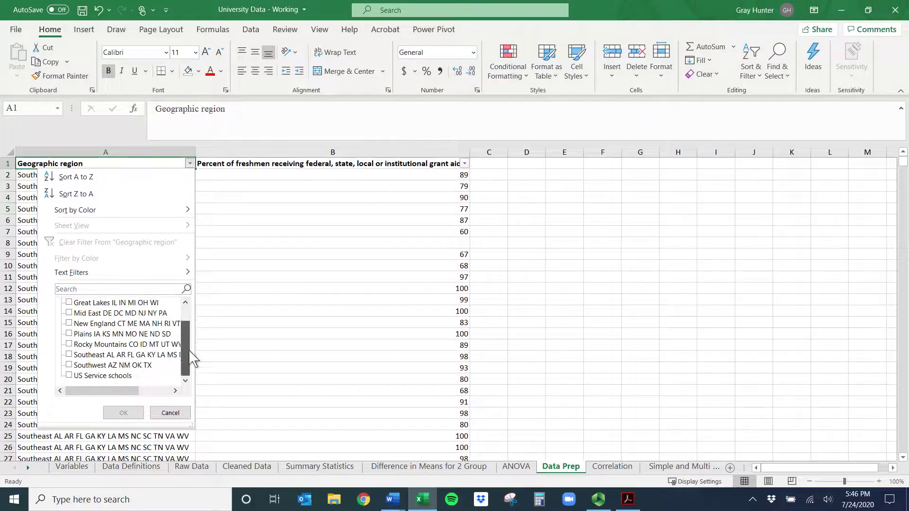
pyautogui.click(68, 355)
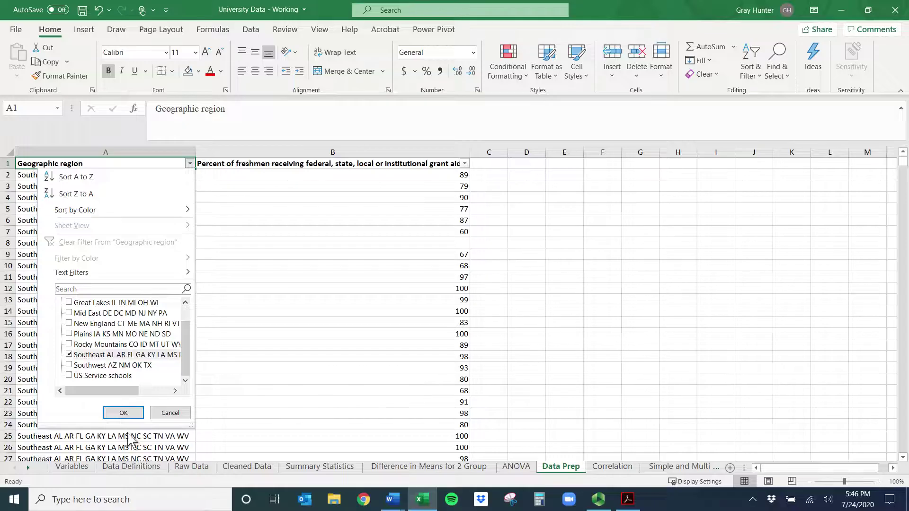
pyautogui.click(124, 413)
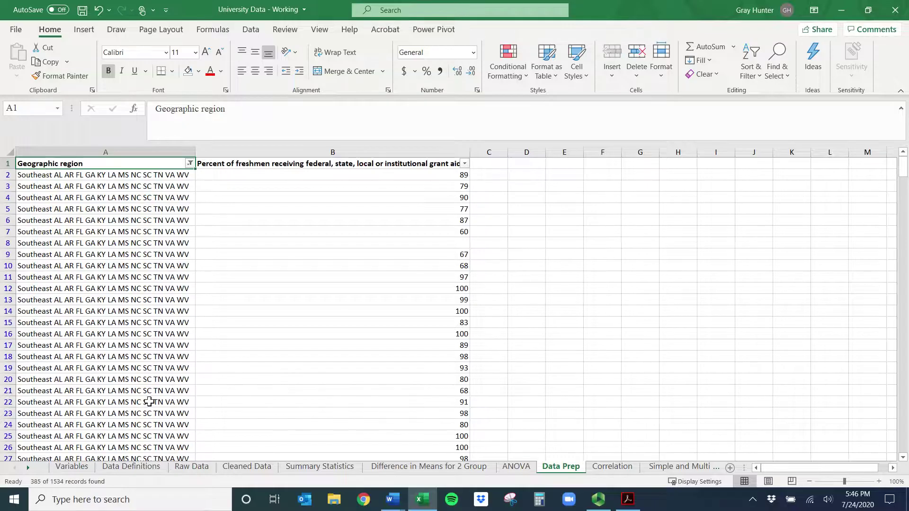
# - Exclude blank grant-aid percentages, leaving 379 of 1534 records
pyautogui.click(464, 164)
pyautogui.moveTo(460, 314); pyautogui.dragTo(464, 387)
pyautogui.click(352, 386)
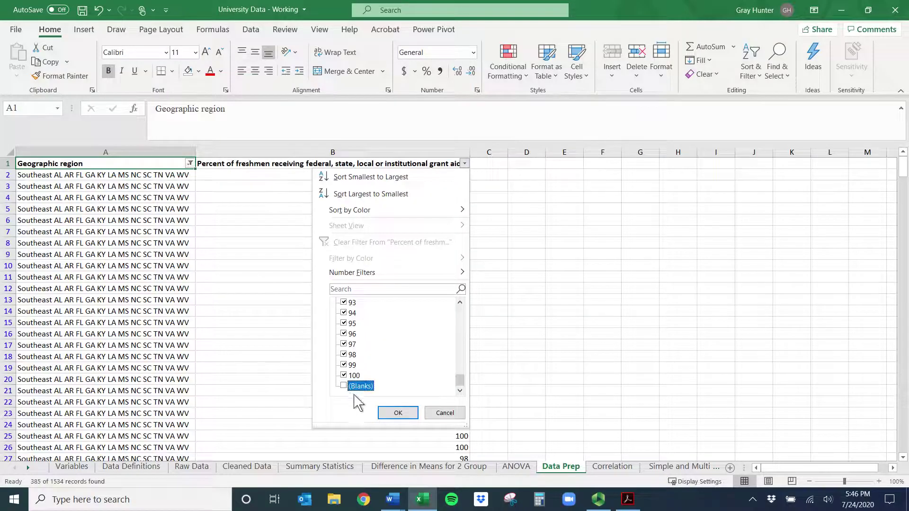
pyautogui.click(397, 413)
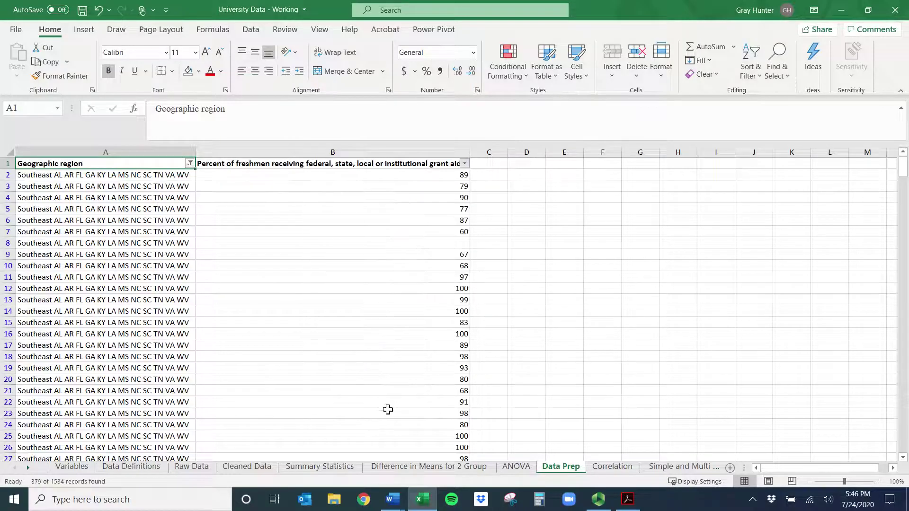
# - Copy the 379 filtered Southeast percentages from B2 down and paste them into ANOVA cell A2
pyautogui.click(378, 175)
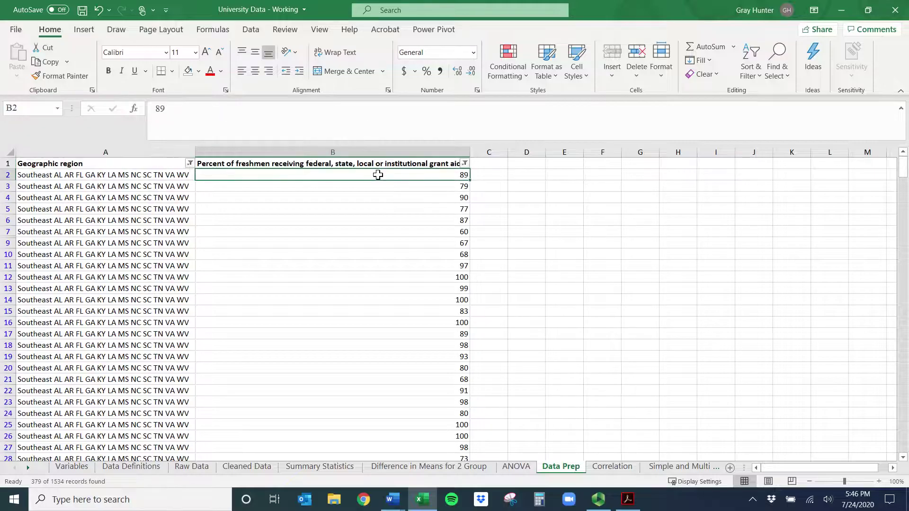
pyautogui.hotkey('ctrl', 'shift', 'Down')
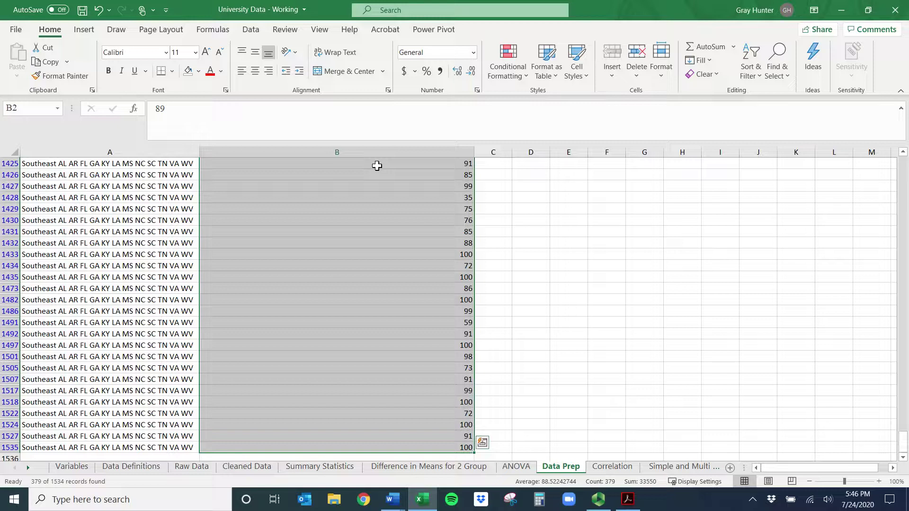
pyautogui.hotkey('ctrl', 'c')
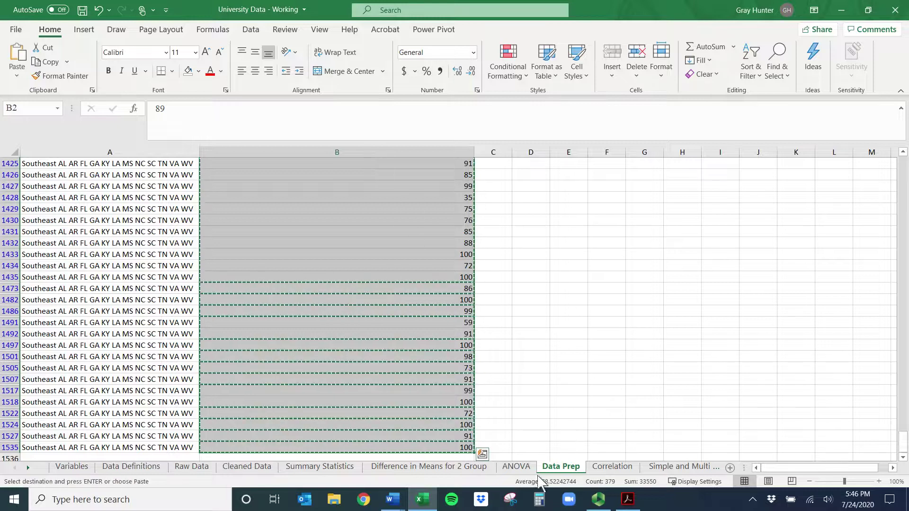
pyautogui.click(516, 468)
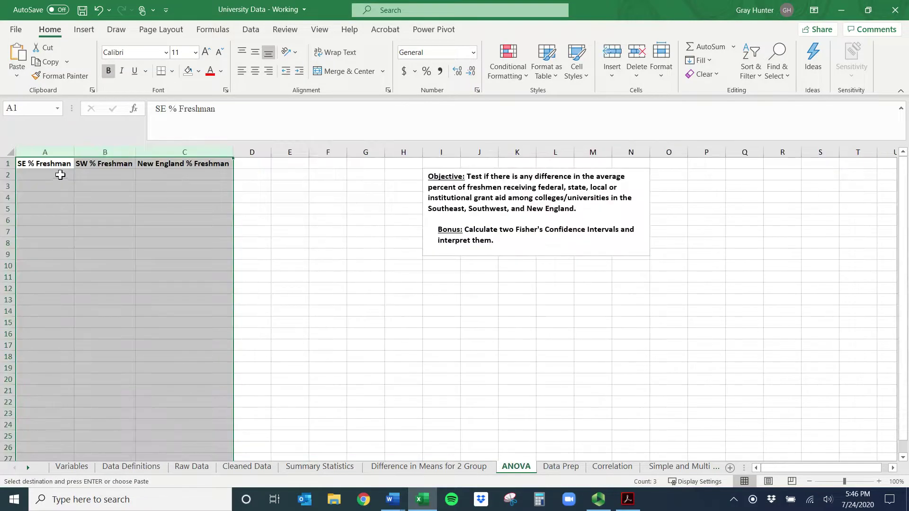
pyautogui.click(60, 175)
pyautogui.hotkey('ctrl', 'v')
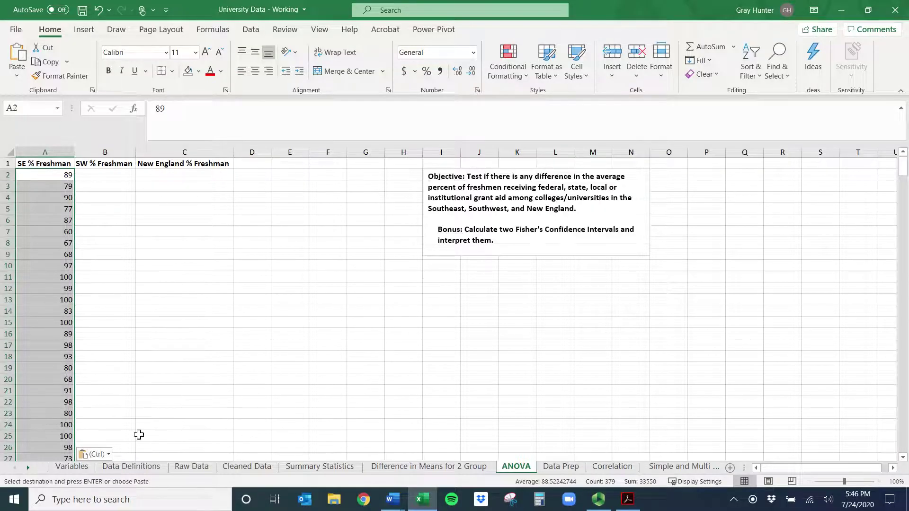
pyautogui.click(560, 466)
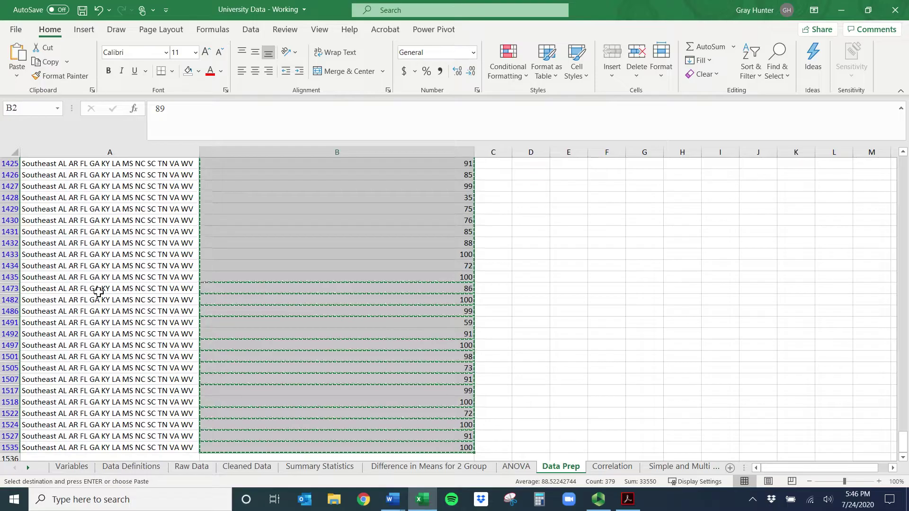
# - Change the Data Prep region filter to Southwest only, keeping blank percentages excluded
pyautogui.hotkey('ctrl', 'BackSpace')
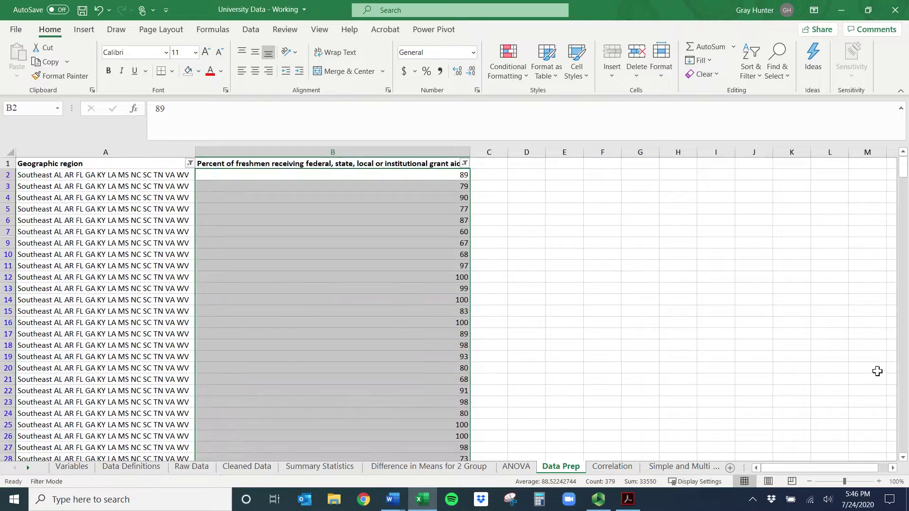
pyautogui.click(296, 197)
pyautogui.click(189, 163)
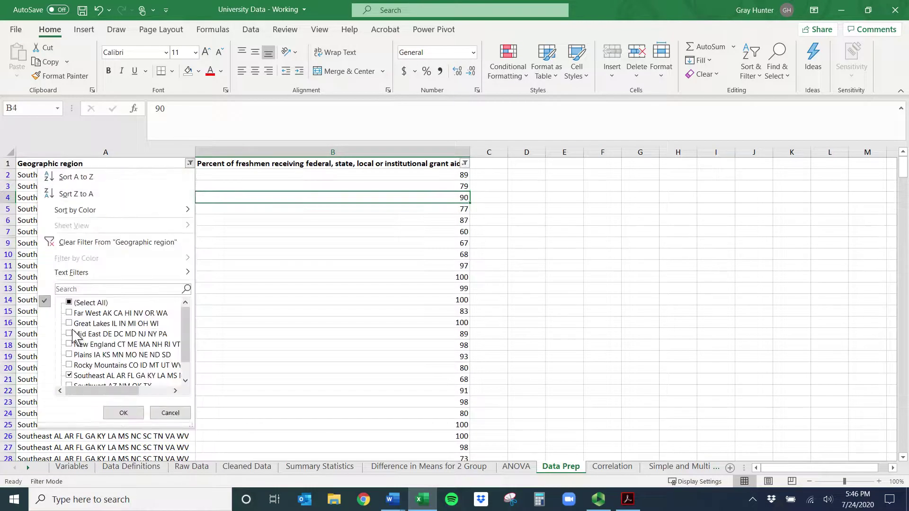
pyautogui.moveTo(186, 348); pyautogui.dragTo(183, 368)
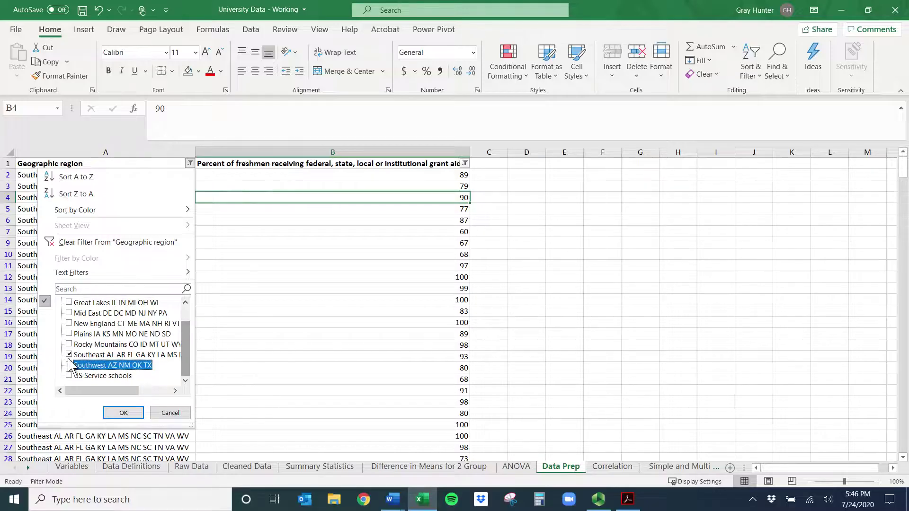
pyautogui.click(123, 413)
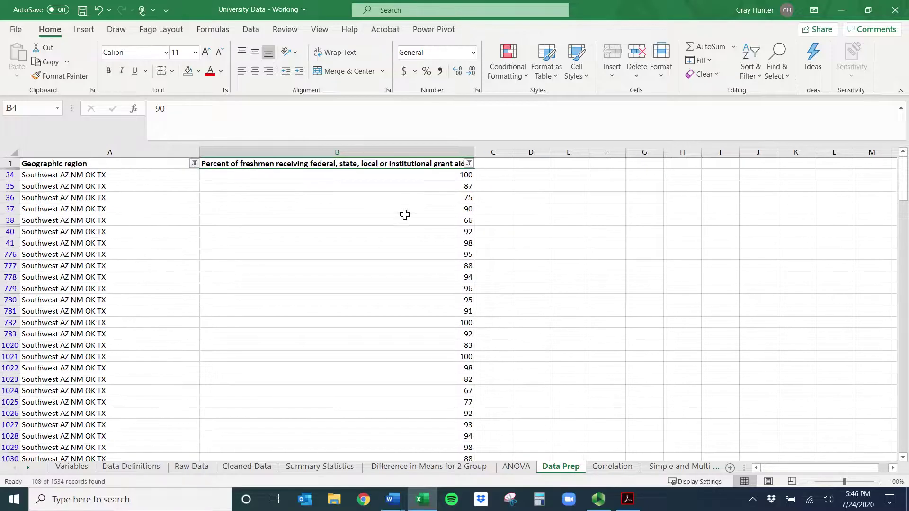
pyautogui.click(469, 164)
pyautogui.scroll(-10, 466, 341)
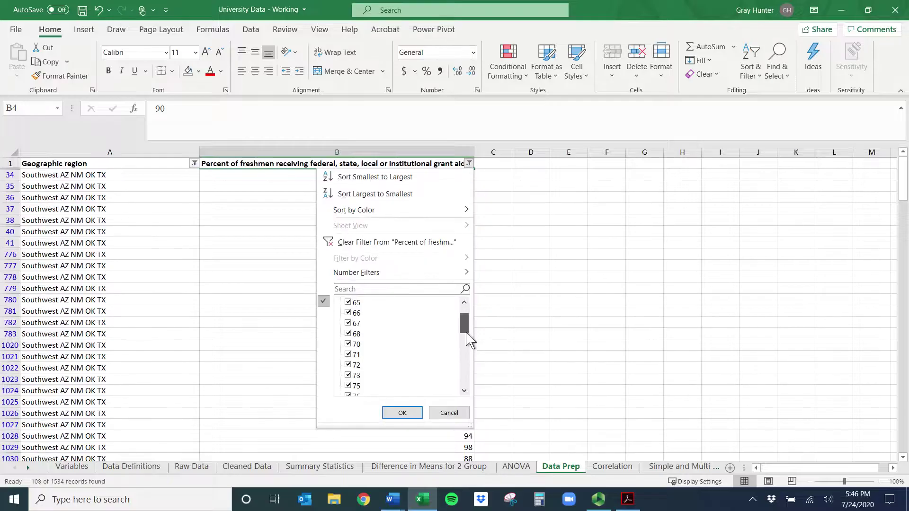
pyautogui.click(402, 414)
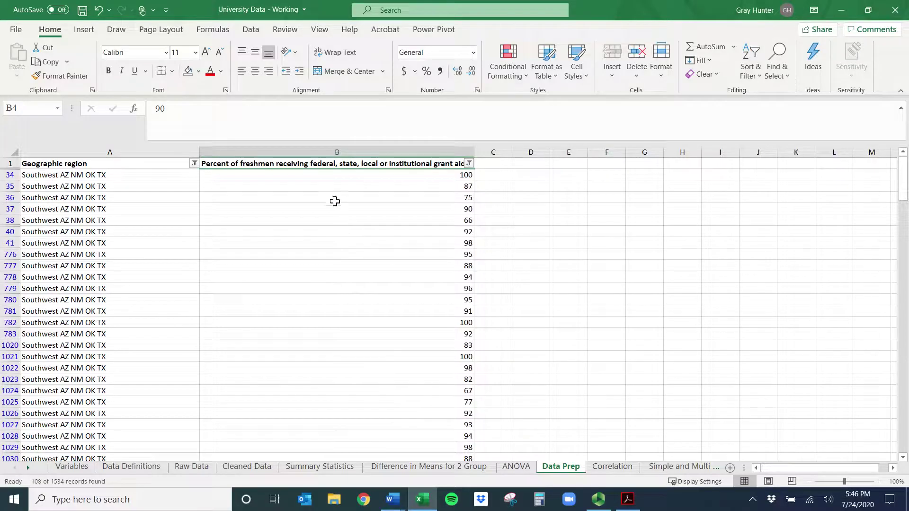
# - Copy the 108 Southwest percentages from B34 down and paste them into ANOVA cell B2
pyautogui.click(326, 175)
pyautogui.hotkey('ctrl', 'shift', 'Down')
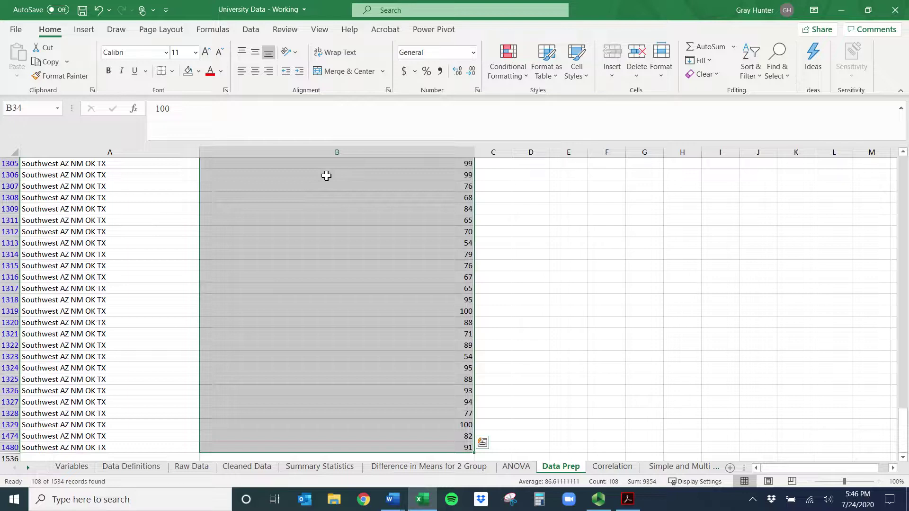
pyautogui.hotkey('ctrl', 'c')
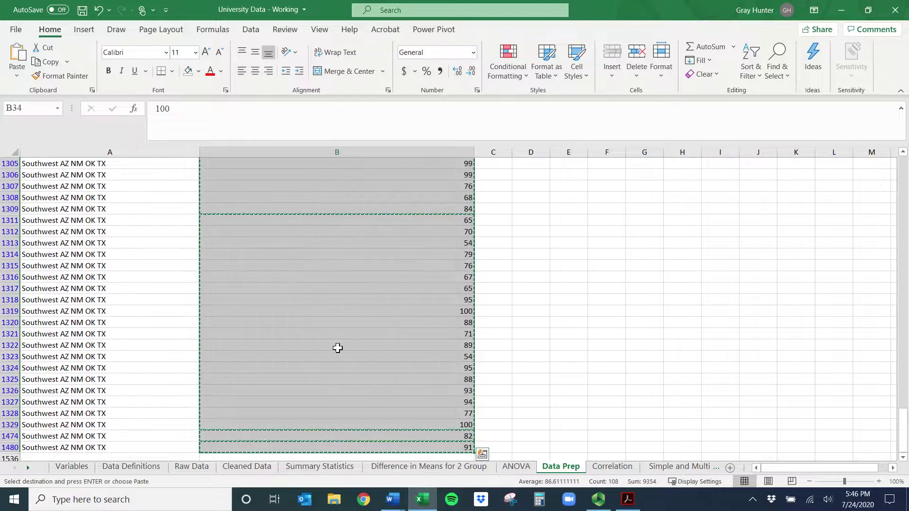
pyautogui.click(516, 466)
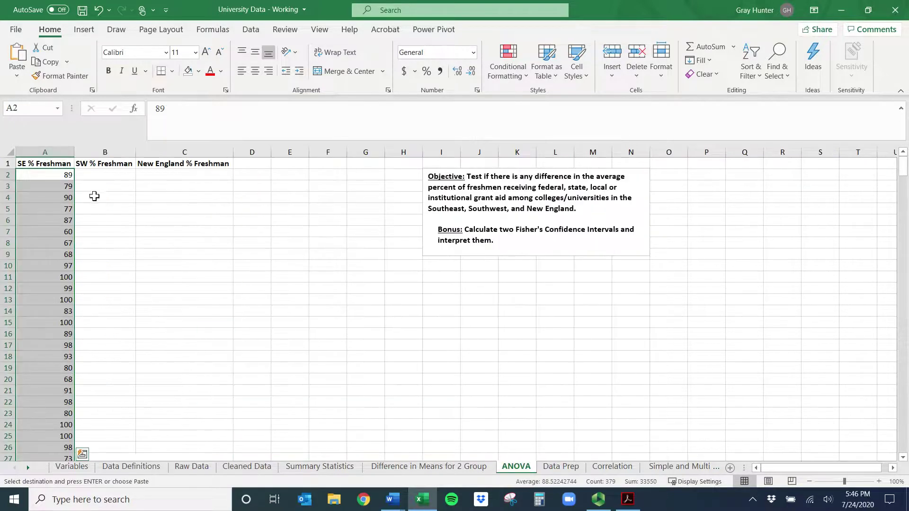
pyautogui.click(101, 174)
pyautogui.hotkey('ctrl', 'v')
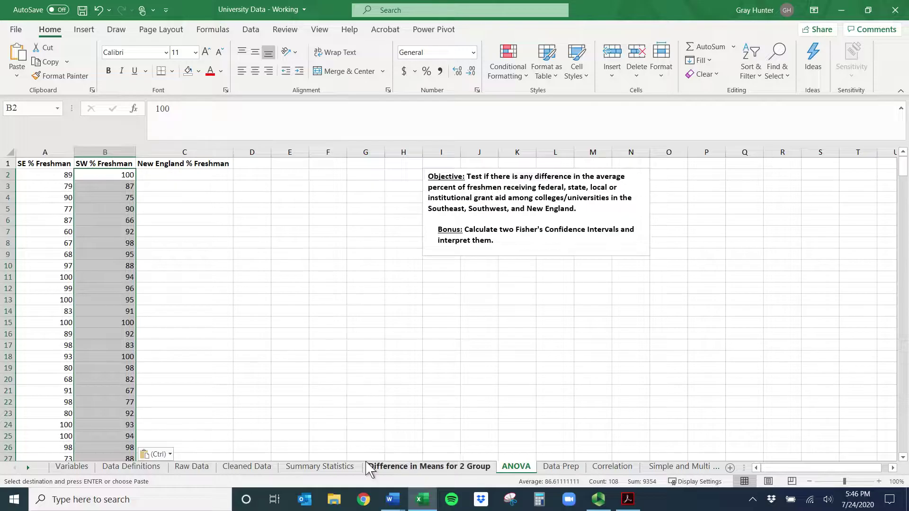
# - Cancel the pending copy and change the region filter to New England only
pyautogui.click(561, 466)
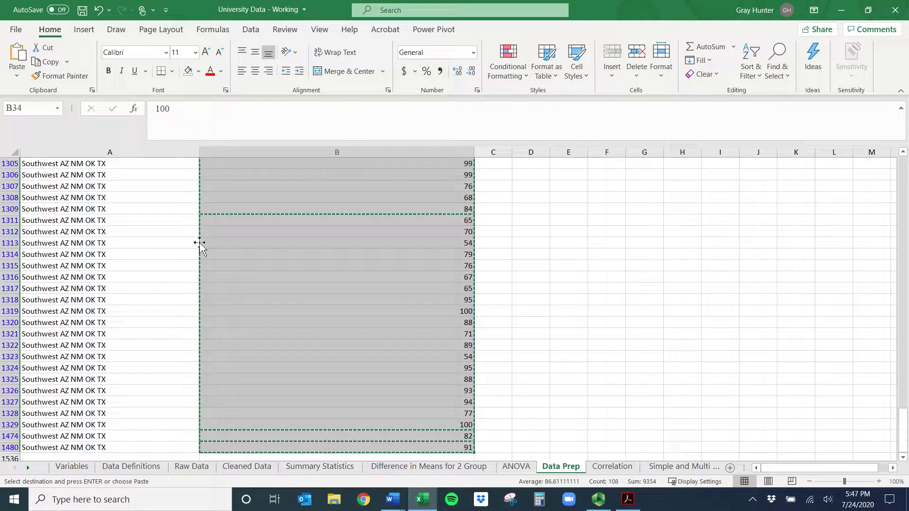
pyautogui.press('Escape')
pyautogui.scroll(20, 134, 252)
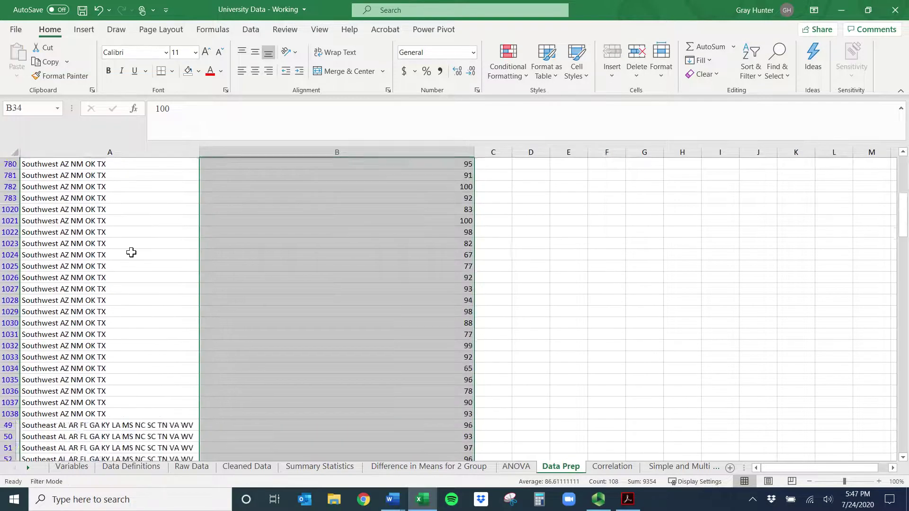
pyautogui.click(194, 163)
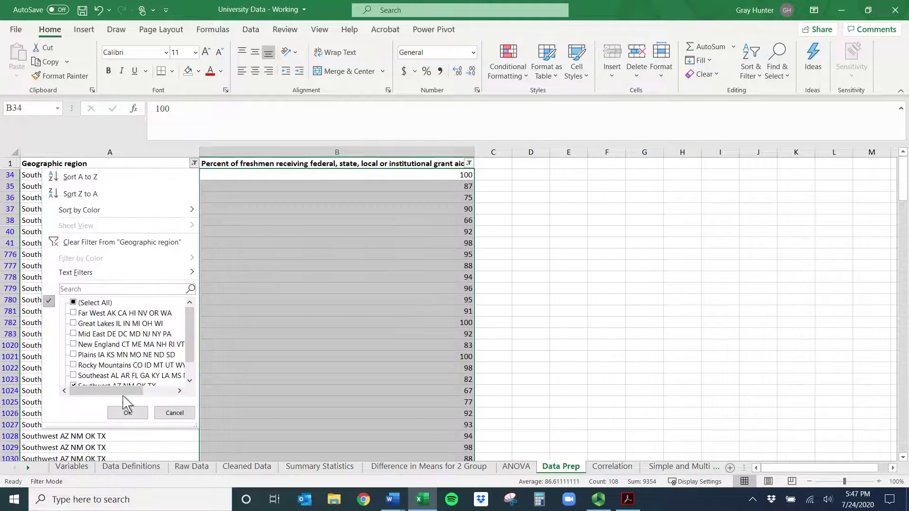
pyautogui.click(80, 345)
pyautogui.scroll(-1, 77, 357)
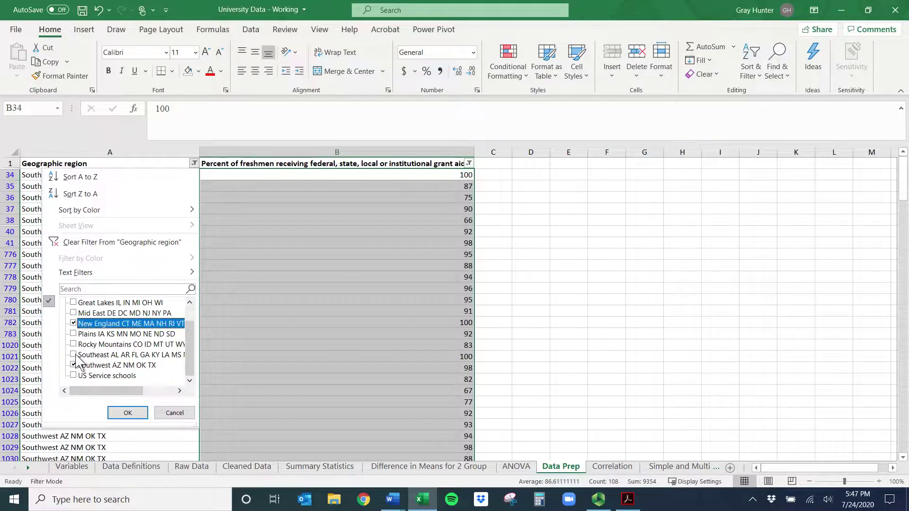
pyautogui.click(73, 365)
pyautogui.click(128, 413)
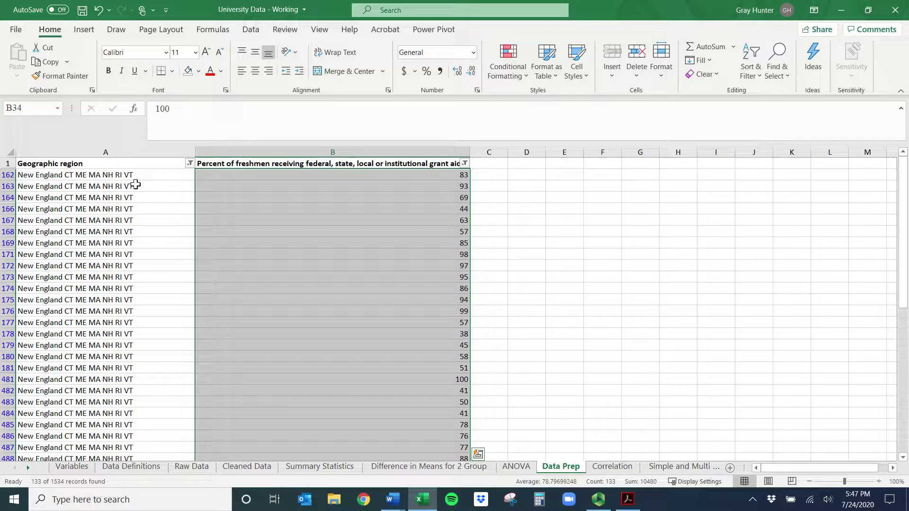
# - Copy the 133 New England percentages from B162 down and select ANOVA cell C2
pyautogui.click(294, 176)
pyautogui.hotkey('ctrl', 'shift', 'Down')
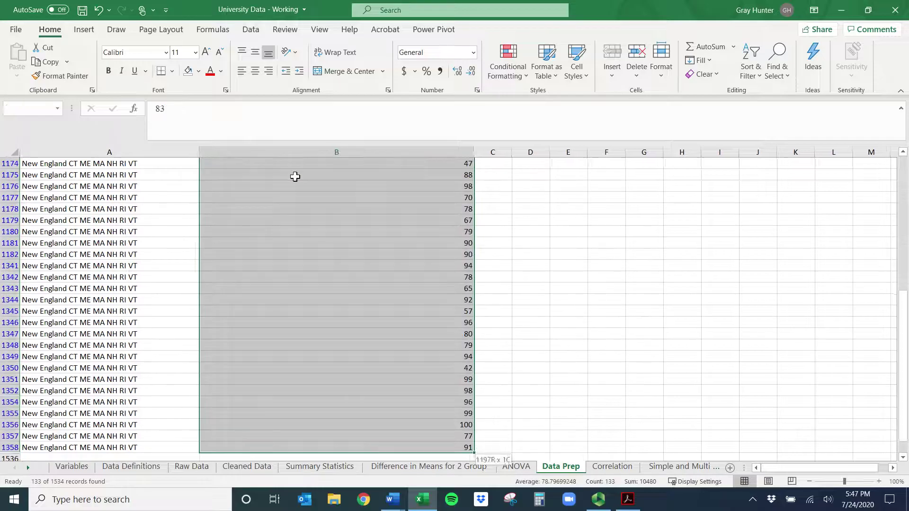
pyautogui.hotkey('ctrl', 'c')
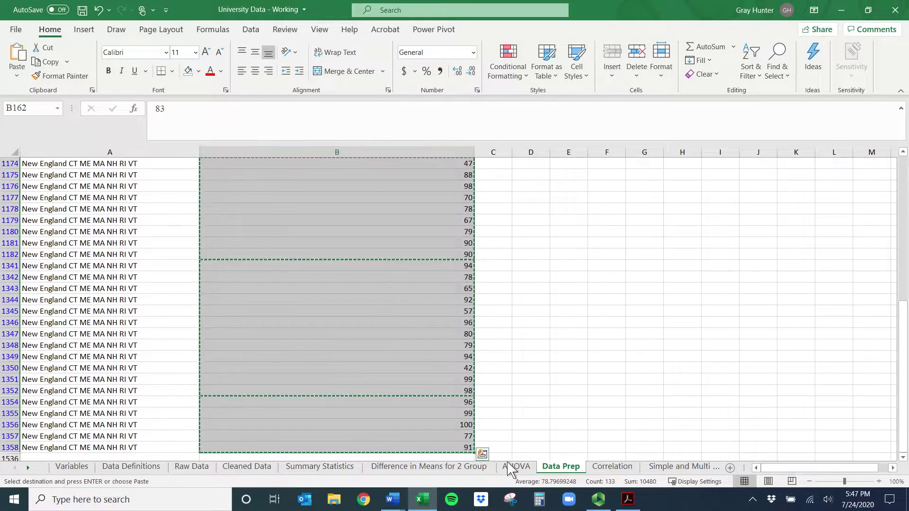
pyautogui.click(516, 466)
pyautogui.click(185, 174)
# - Paste the New England figures into column C as plain values and check the filled data ranges
pyautogui.rightClick(185, 173)
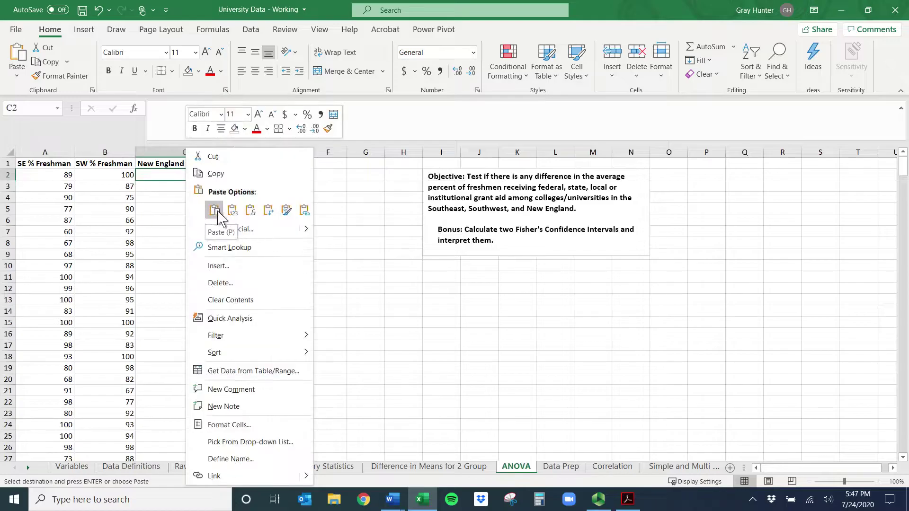
pyautogui.click(232, 210)
pyautogui.click(167, 209)
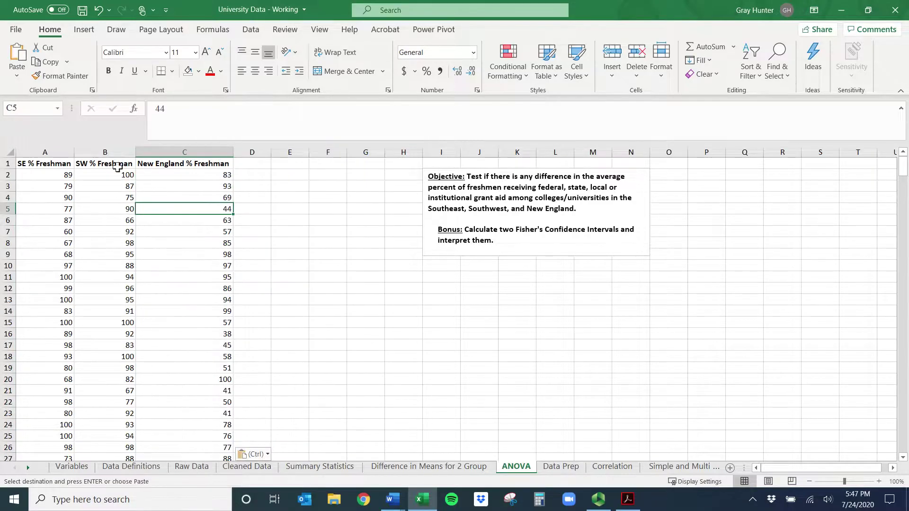
pyautogui.click(45, 163)
pyautogui.hotkey('ctrl', 'a')
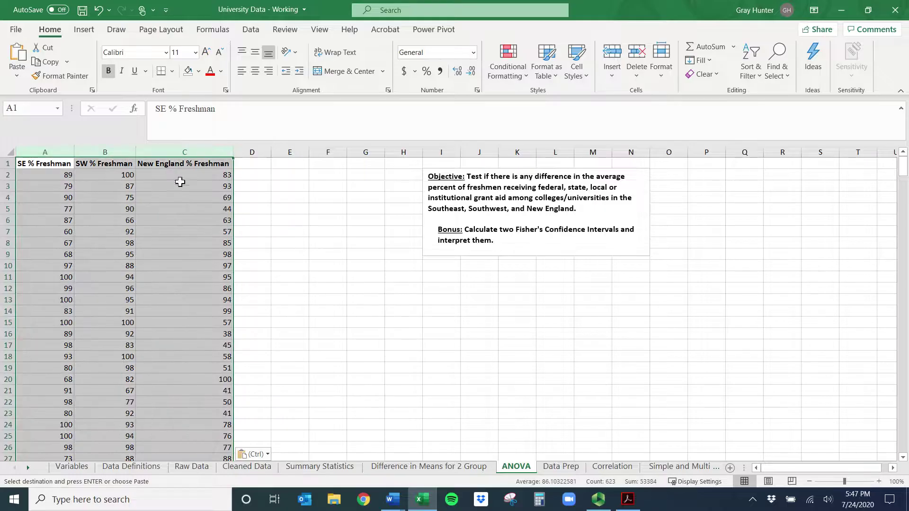
pyautogui.moveTo(53, 175); pyautogui.dragTo(57, 277)
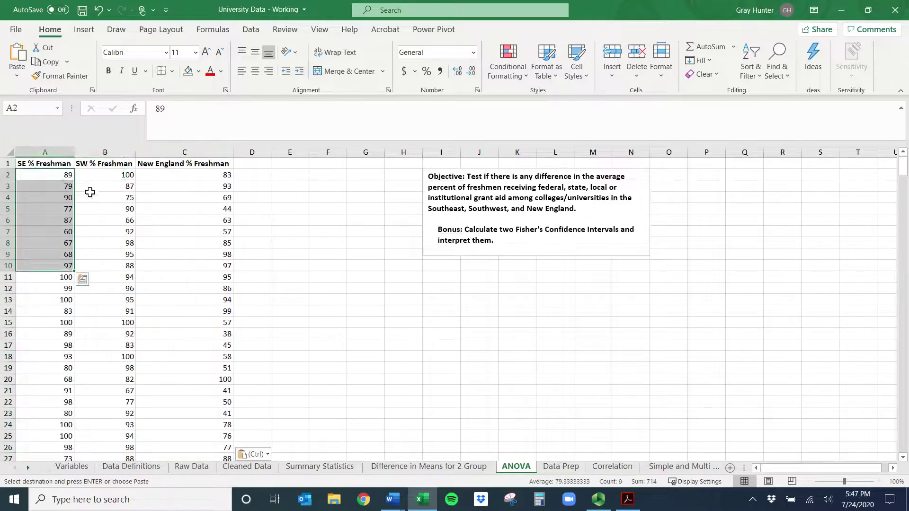
pyautogui.moveTo(109, 175); pyautogui.dragTo(109, 300)
pyautogui.moveTo(189, 197); pyautogui.dragTo(216, 322)
# - Shift the Objective text box further right, away from the data columns
pyautogui.click(498, 185)
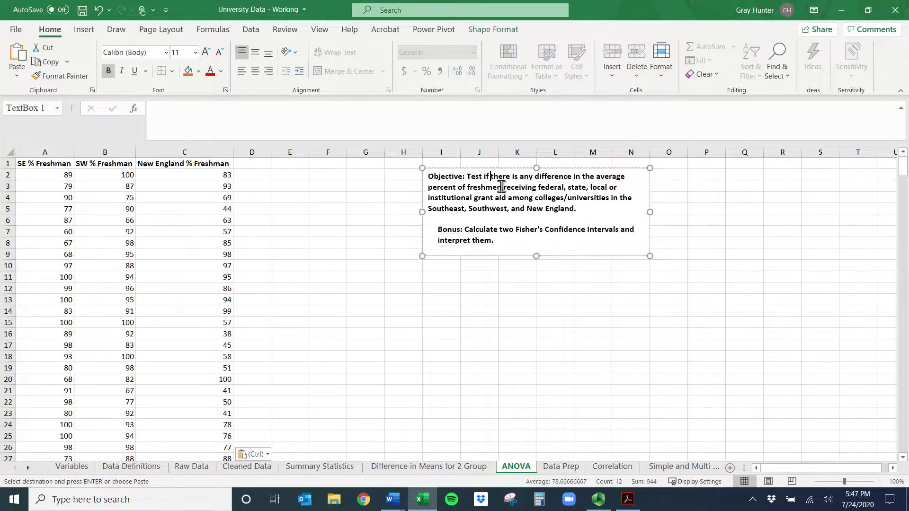
pyautogui.moveTo(429, 188); pyautogui.dragTo(618, 188)
pyautogui.click(449, 201)
pyautogui.click(177, 150)
pyautogui.moveTo(473, 168); pyautogui.dragTo(590, 169)
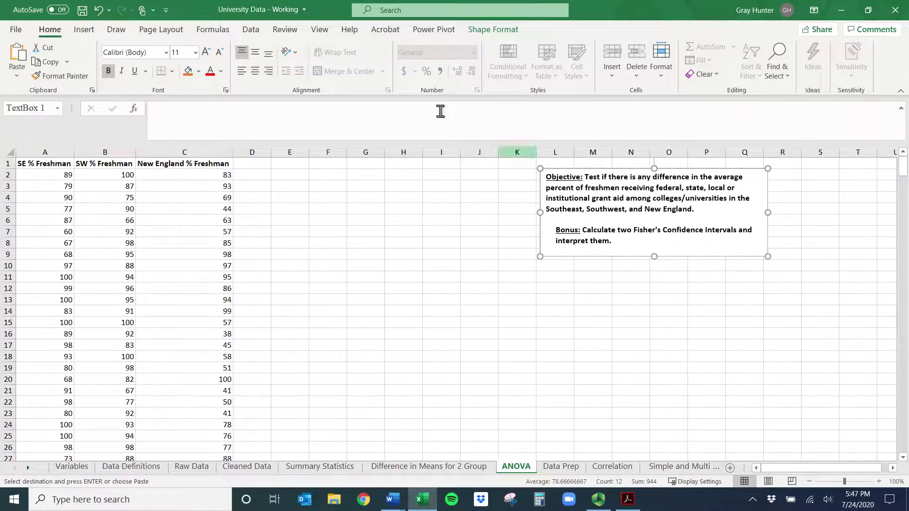
pyautogui.click(251, 30)
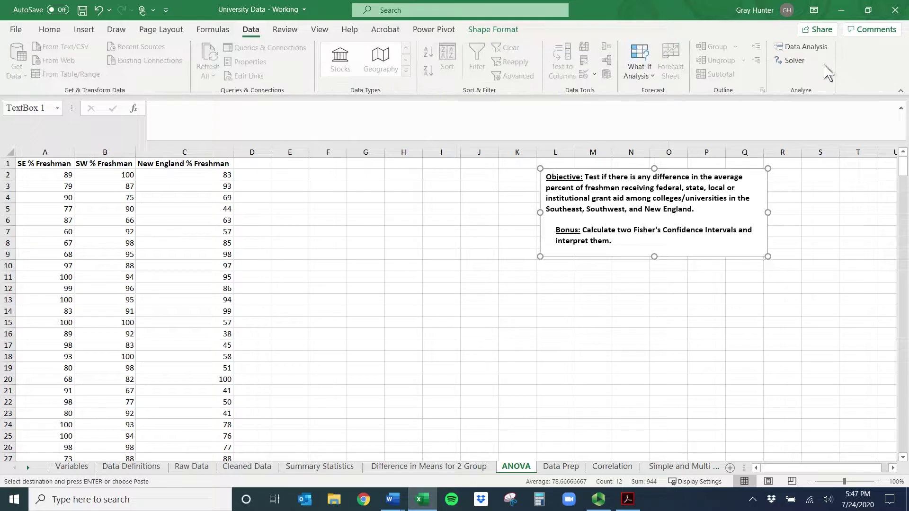
pyautogui.click(801, 47)
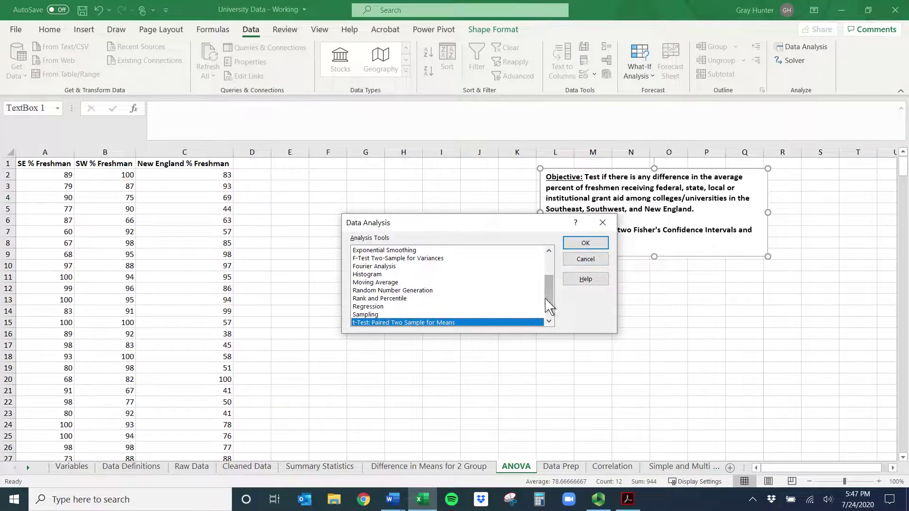
pyautogui.moveTo(548, 306); pyautogui.dragTo(548, 255)
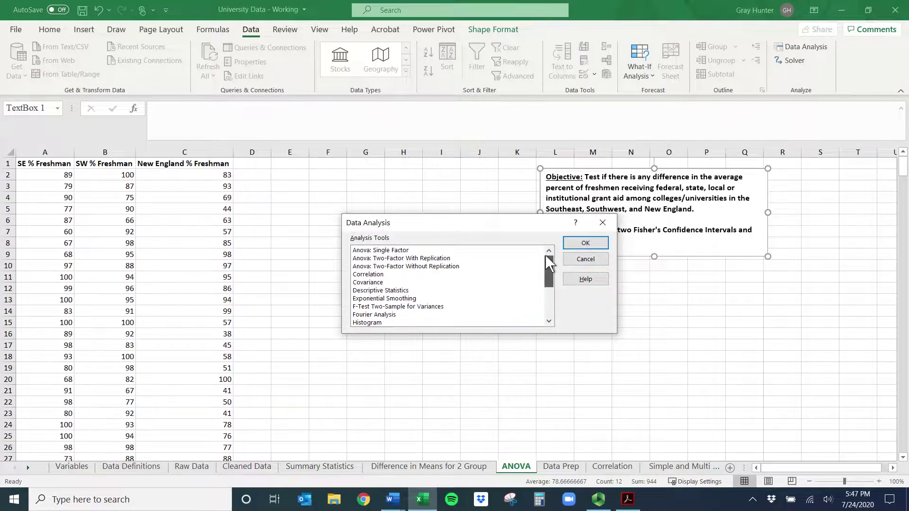
pyautogui.click(378, 251)
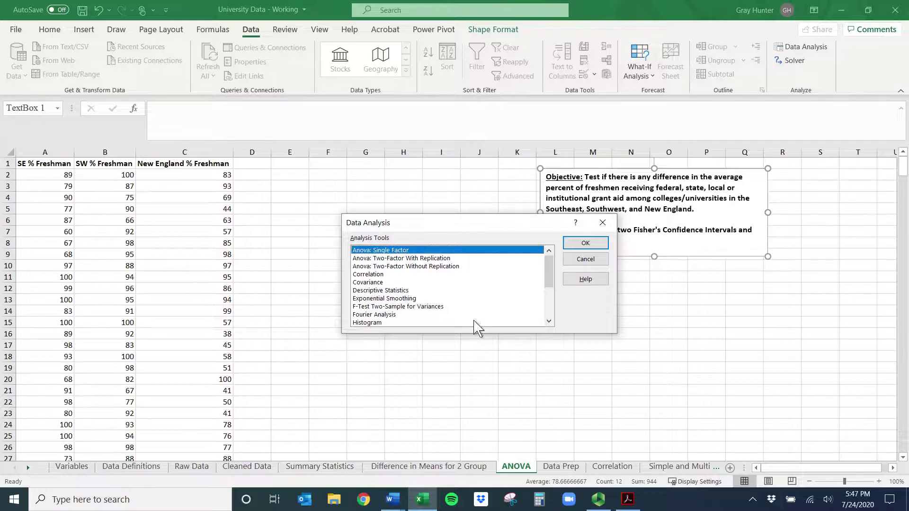
pyautogui.click(596, 244)
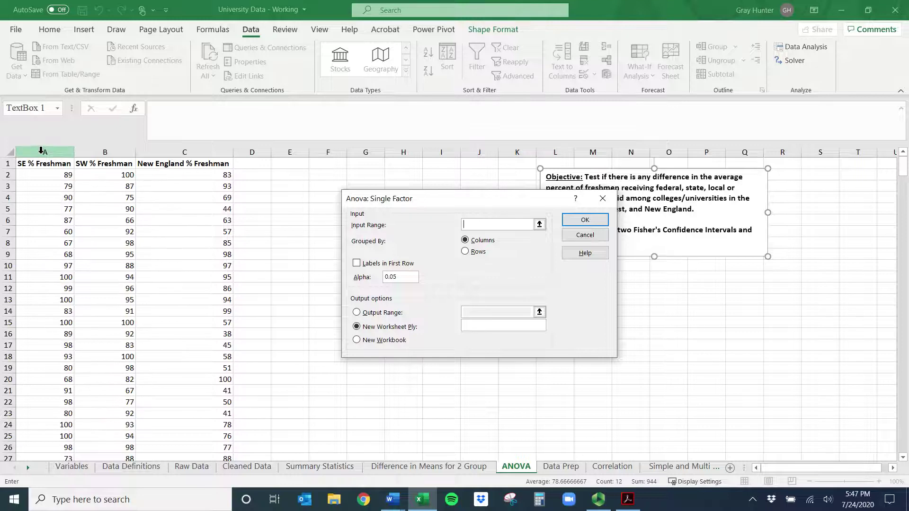
pyautogui.moveTo(40, 150); pyautogui.dragTo(178, 157)
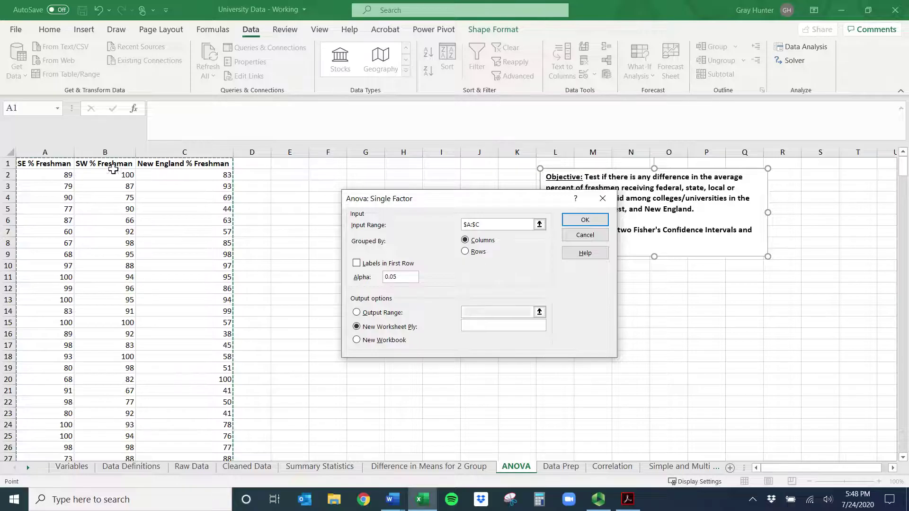
pyautogui.click(45, 163)
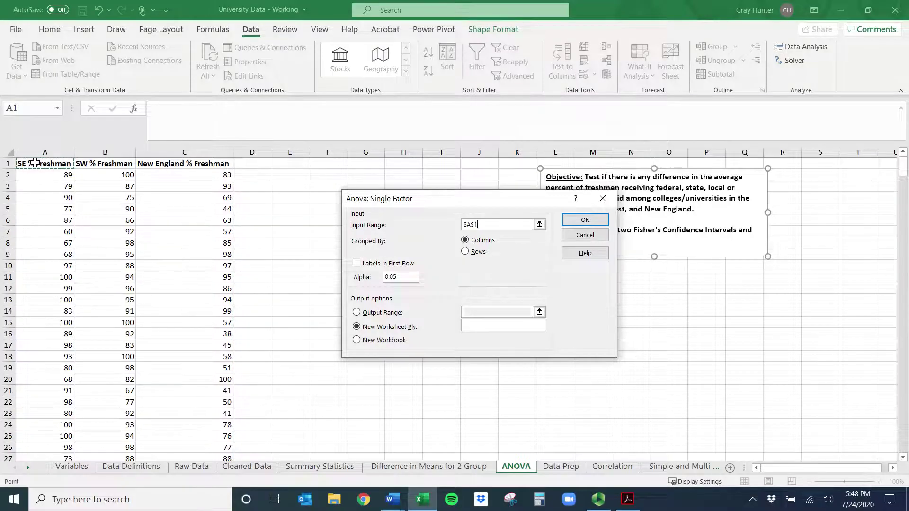
pyautogui.click(192, 252)
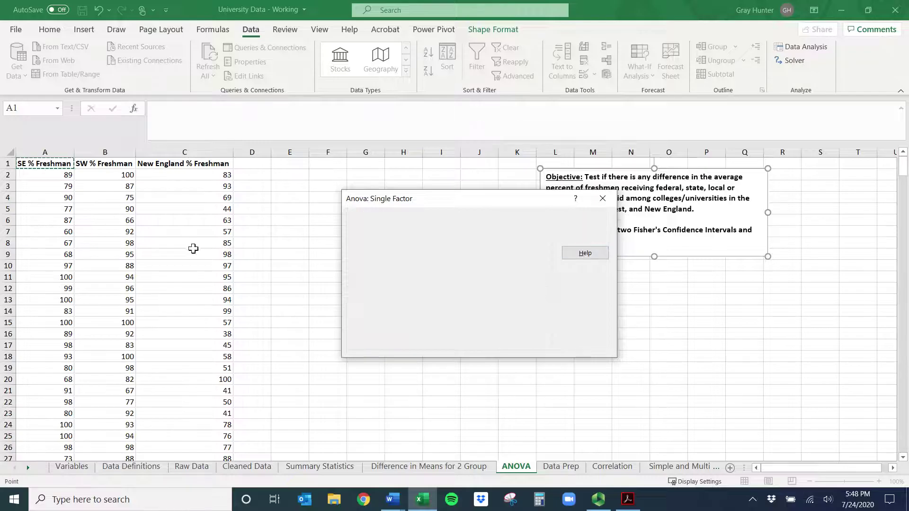
pyautogui.click(470, 224)
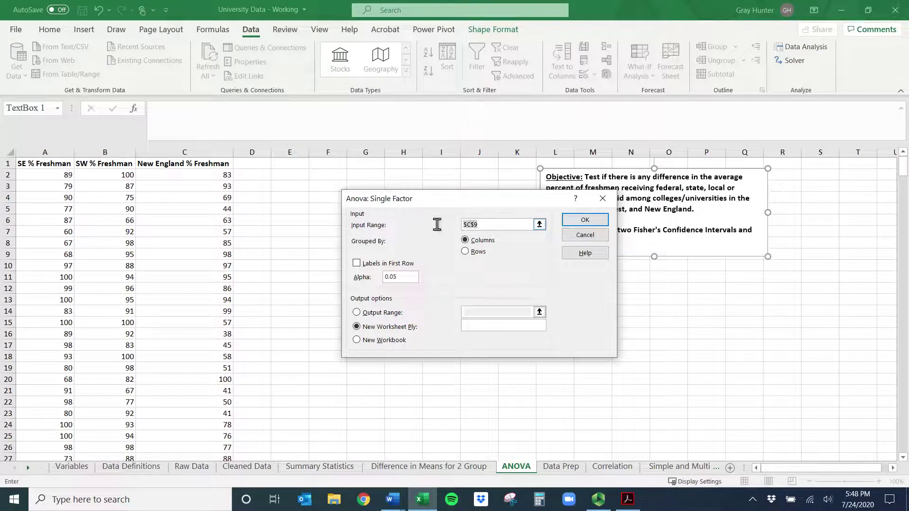
pyautogui.press('BackSpace')
pyautogui.press('BackSpace')
pyautogui.press('BackSpace')
pyautogui.press('BackSpace')
pyautogui.click(33, 163)
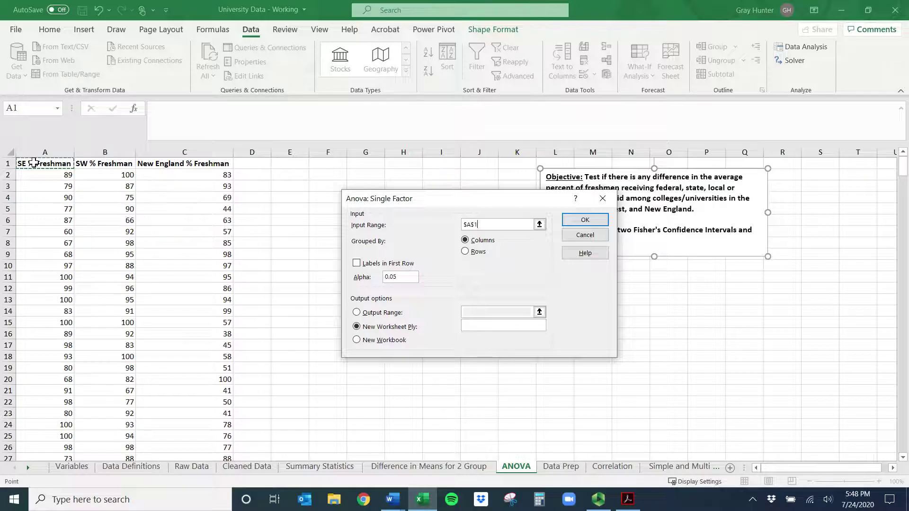
pyautogui.click(581, 235)
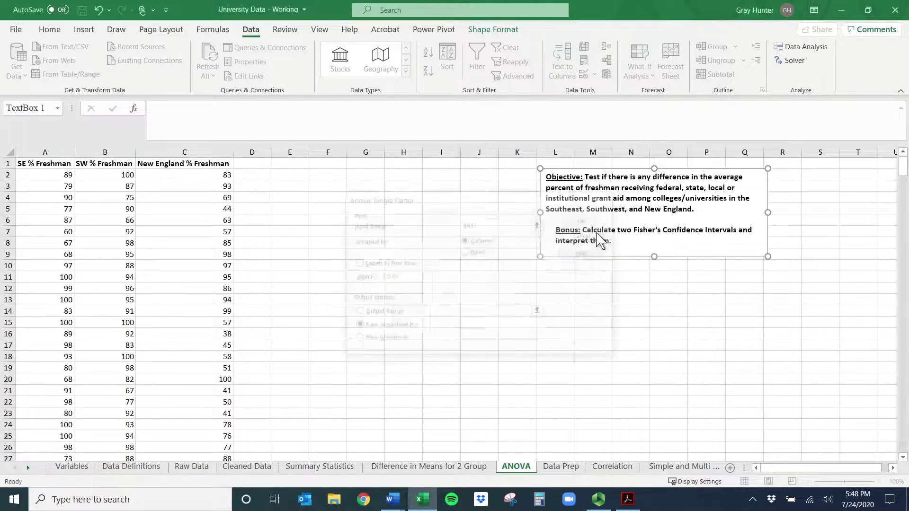
pyautogui.click(585, 242)
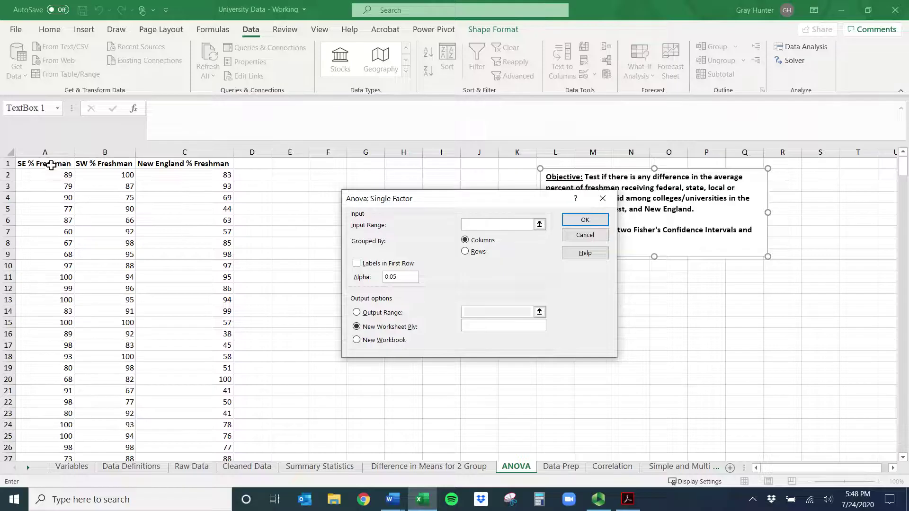
pyautogui.click(53, 164)
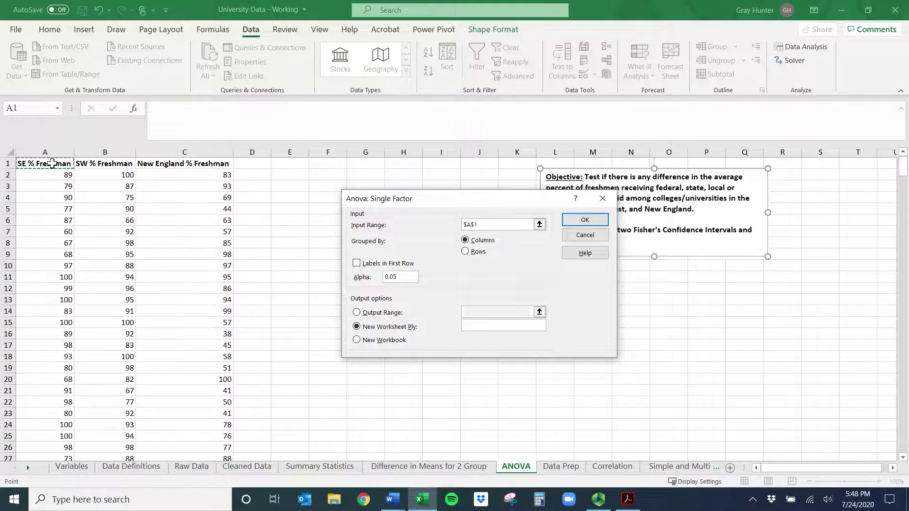
pyautogui.click(585, 235)
pyautogui.click(584, 257)
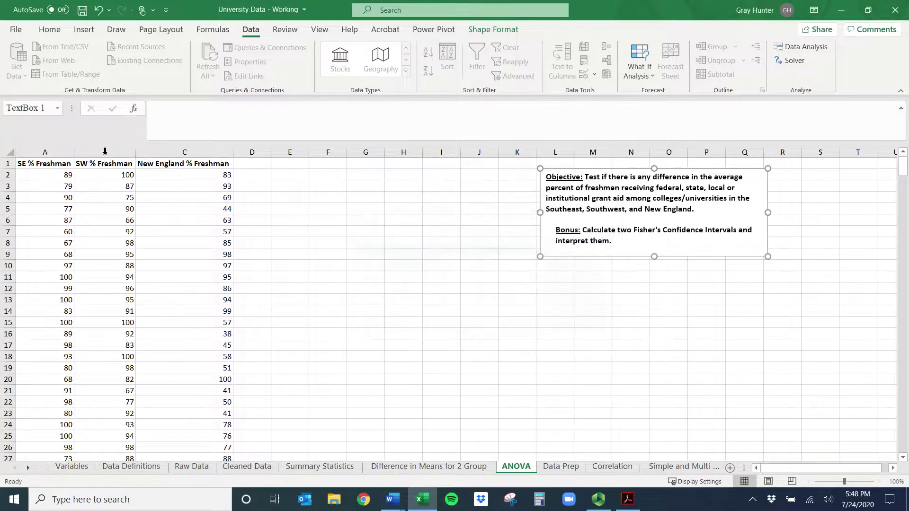
pyautogui.click(39, 163)
pyautogui.hotkey('ctrl', 'shift', 'Right')
pyautogui.hotkey('ctrl', 'shift', 'Down')
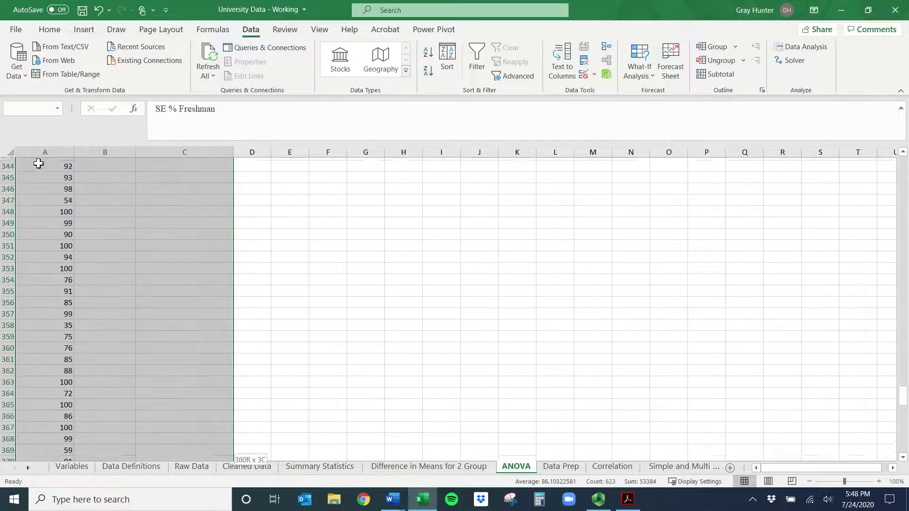
pyautogui.hotkey('ctrl', 'shift', 'Up')
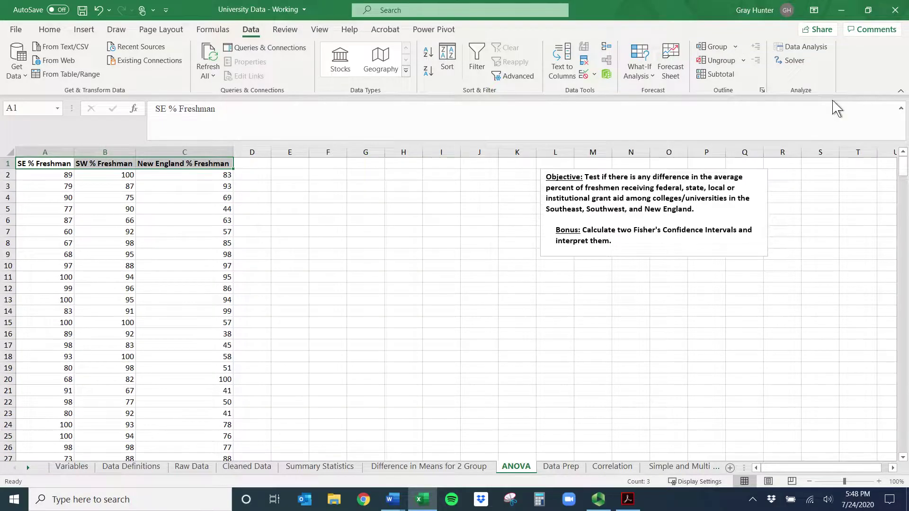
# - Start Anova: Single Factor with input range $A$1:$C$380
pyautogui.click(800, 47)
pyautogui.click(582, 245)
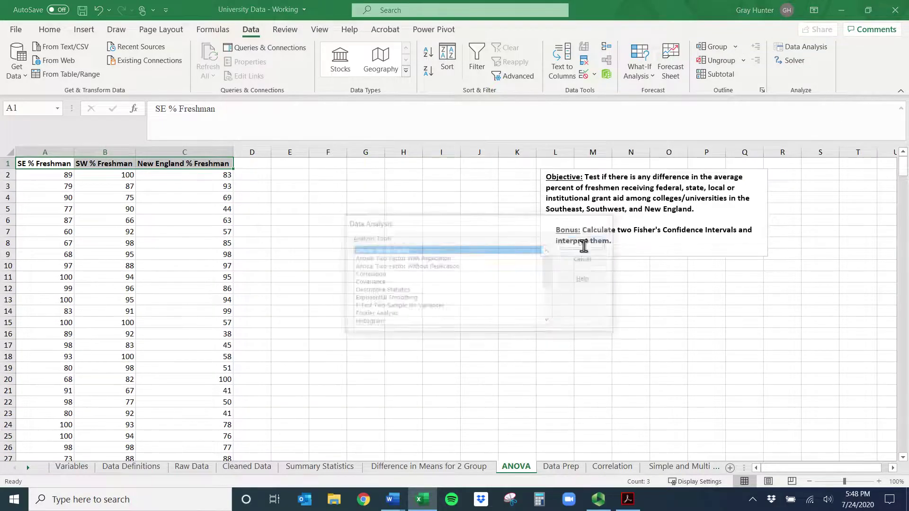
pyautogui.click(55, 163)
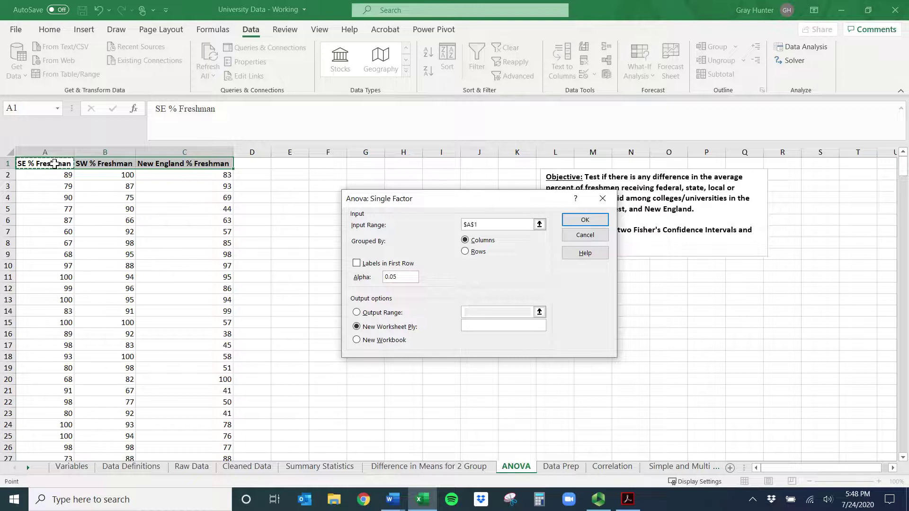
pyautogui.hotkey('ctrl', 'shift', 'Right')
pyautogui.hotkey('ctrl', 'shift', 'Down')
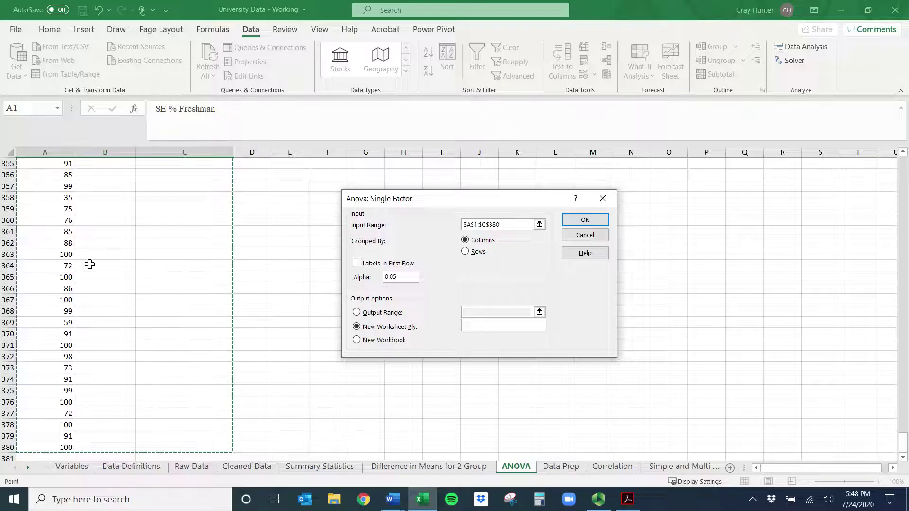
pyautogui.scroll(-3, 48, 283)
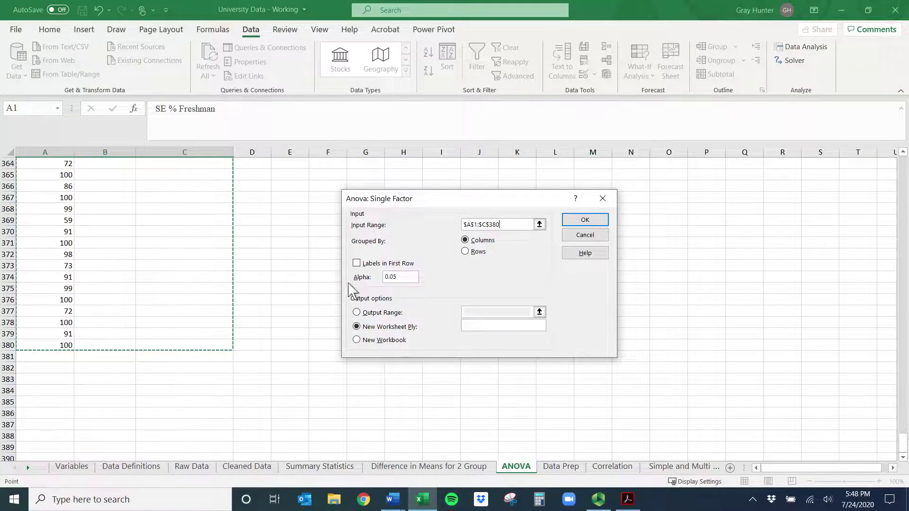
# - Check Labels in First Row, set the output range to $F$11, and run the ANOVA
pyautogui.click(356, 264)
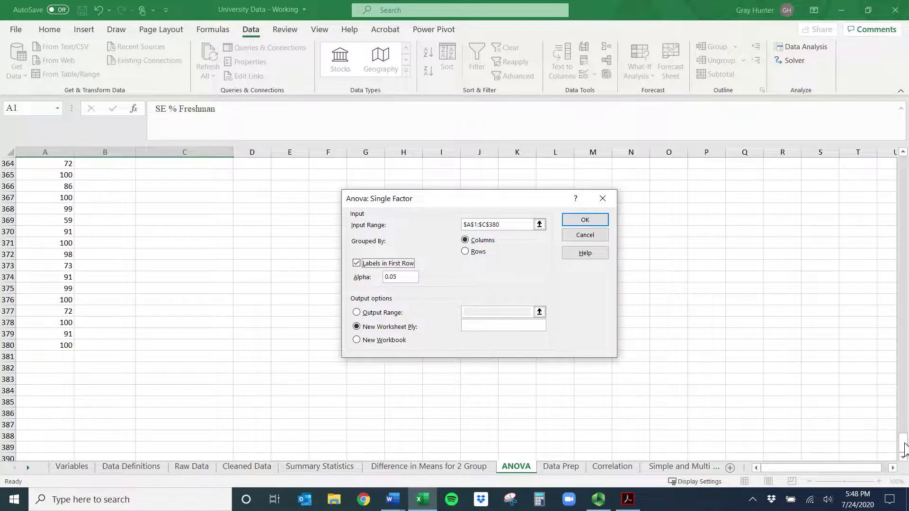
pyautogui.click(363, 314)
pyautogui.click(539, 312)
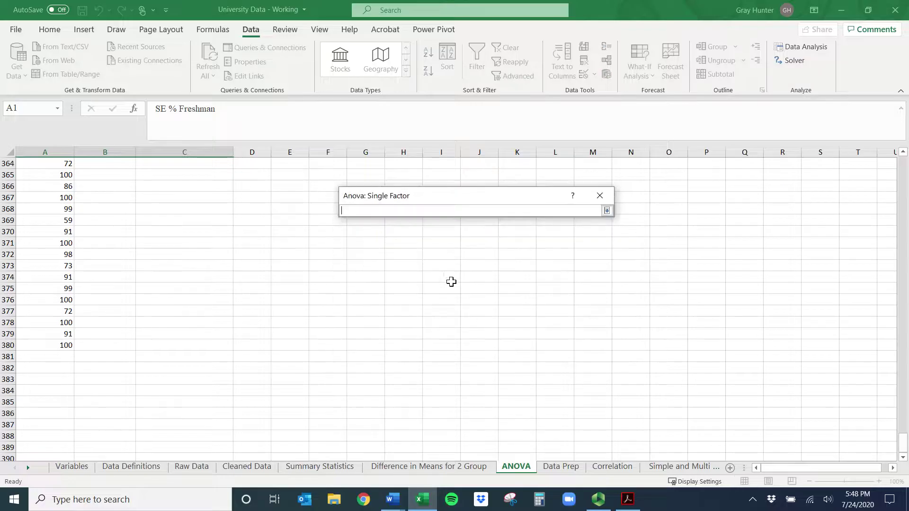
pyautogui.moveTo(902, 442); pyautogui.dragTo(903, 163)
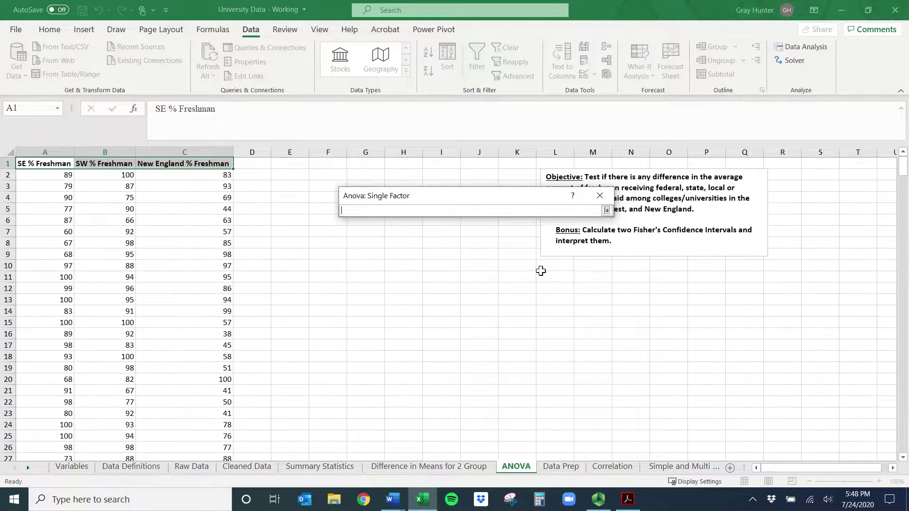
pyautogui.click(326, 277)
pyautogui.press('Return')
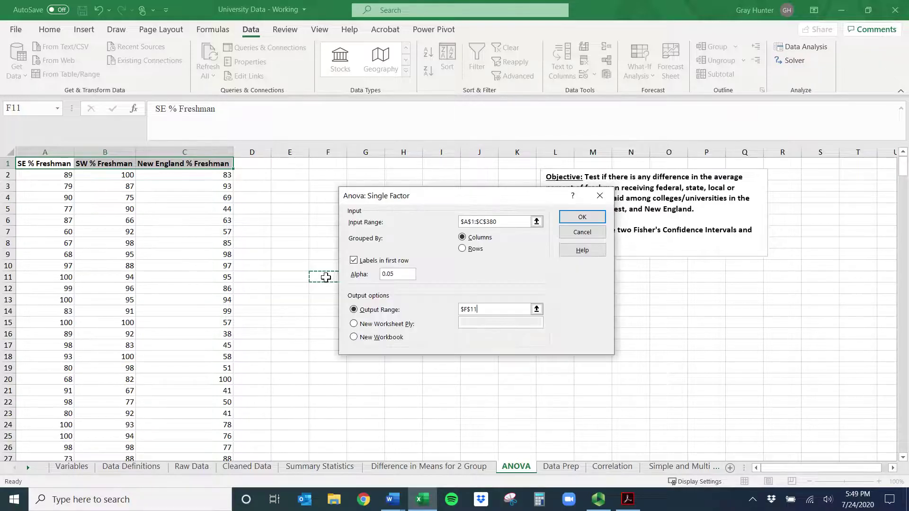
pyautogui.press('Return')
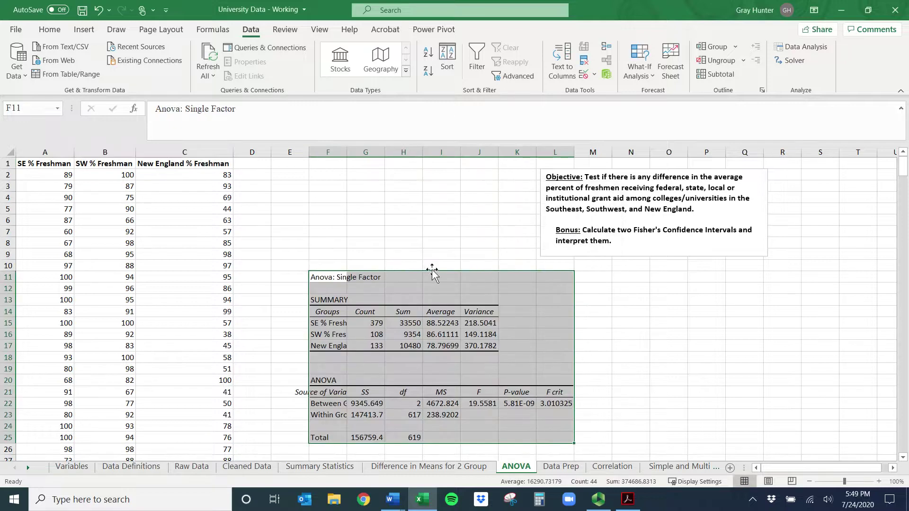
# - Autofit columns F through L and move the Objective text box above the ANOVA output
pyautogui.click(361, 293)
pyautogui.moveTo(322, 152); pyautogui.dragTo(553, 152)
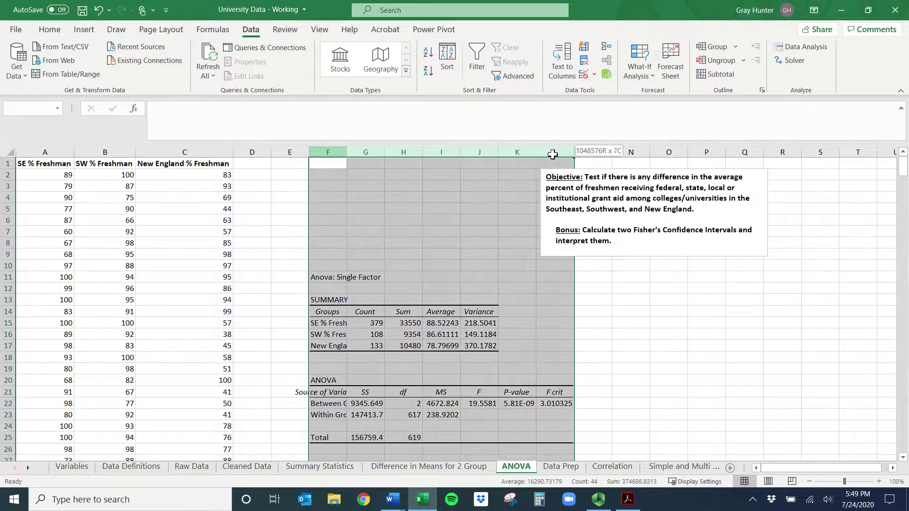
pyautogui.doubleClick(347, 148)
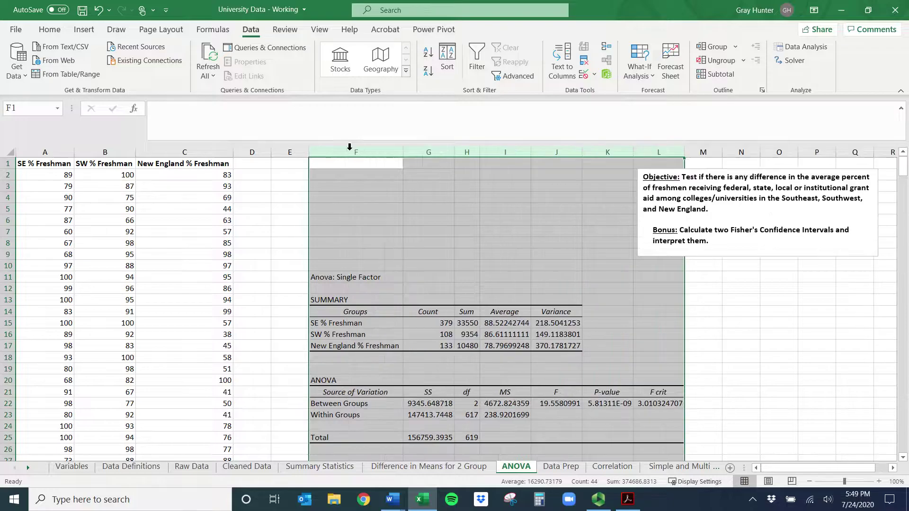
pyautogui.click(721, 169)
pyautogui.moveTo(707, 169); pyautogui.dragTo(380, 171)
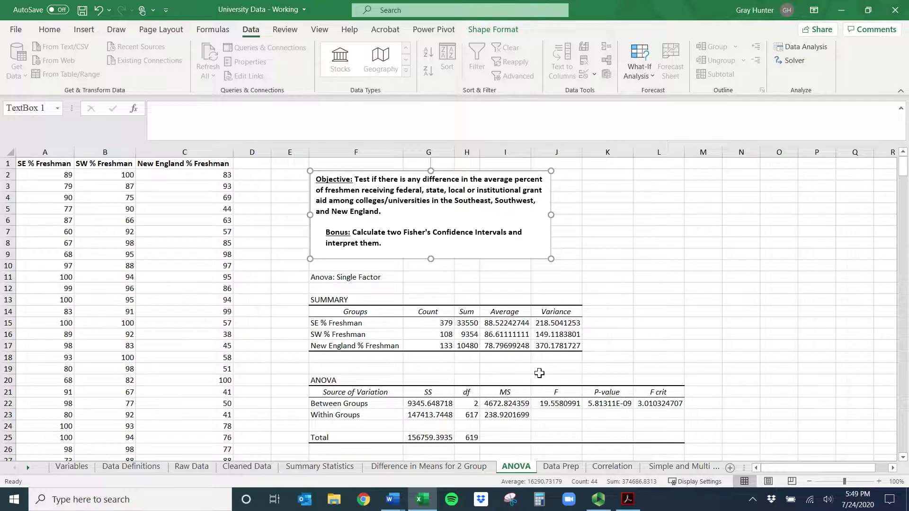
# - Bold the F statistic and F crit headings and values
pyautogui.moveTo(615, 393); pyautogui.dragTo(612, 408)
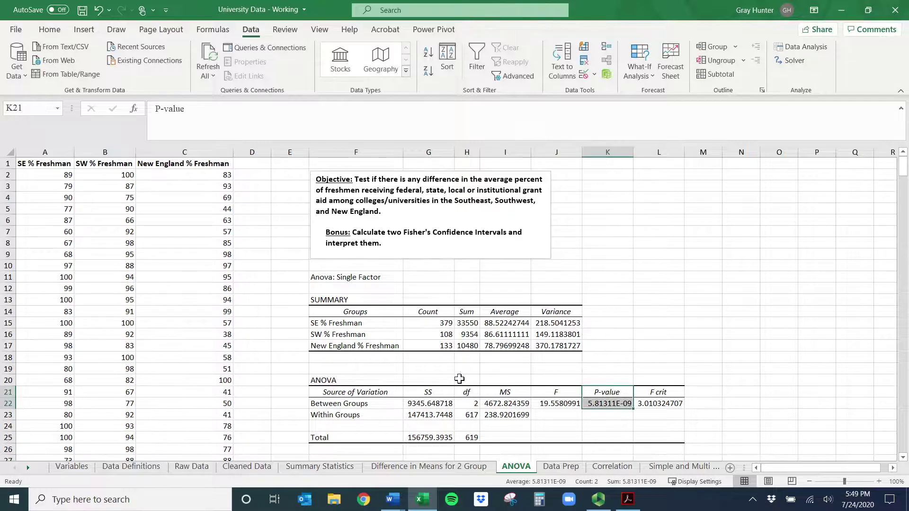
pyautogui.moveTo(318, 326); pyautogui.dragTo(575, 348)
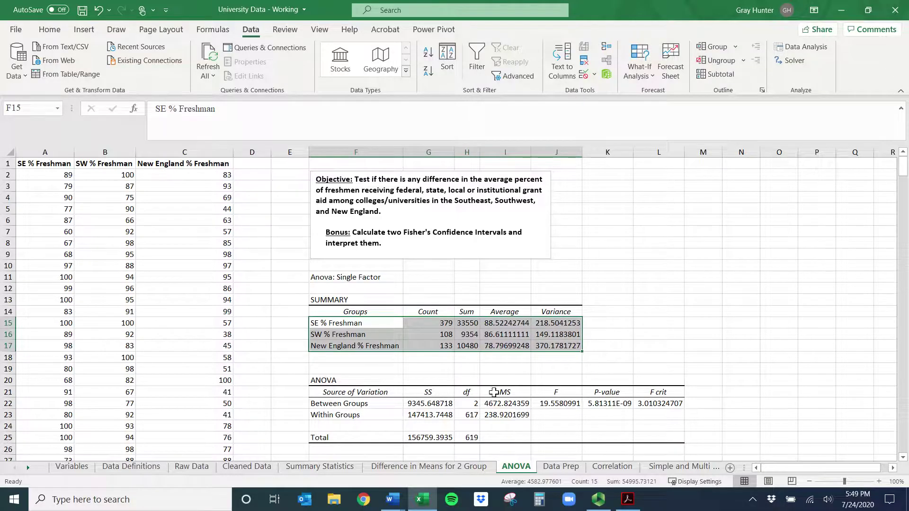
pyautogui.moveTo(555, 394); pyautogui.dragTo(556, 403)
pyautogui.hotkey('ctrl', 'b')
pyautogui.moveTo(679, 392); pyautogui.dragTo(663, 403)
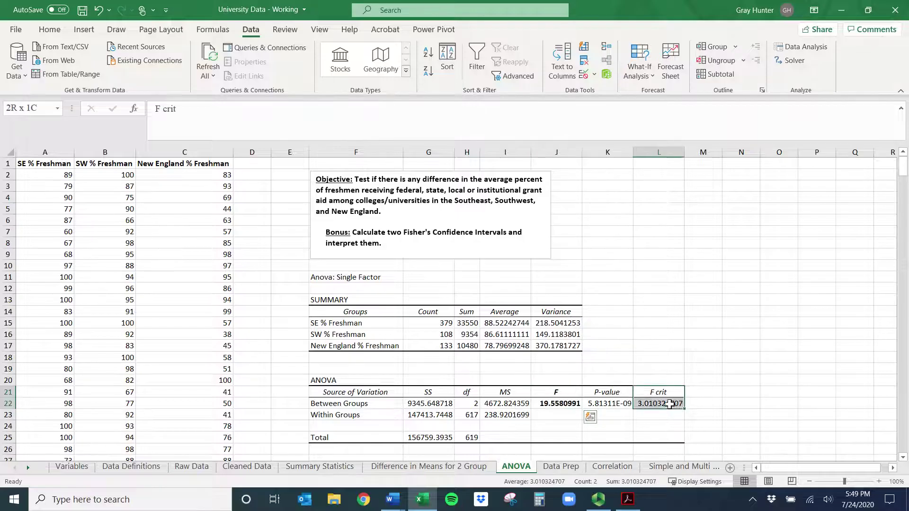
pyautogui.hotkey('ctrl', 'b')
# - Reselect the F, F crit and P-value result cells to review their formatting
pyautogui.moveTo(543, 392); pyautogui.dragTo(542, 403)
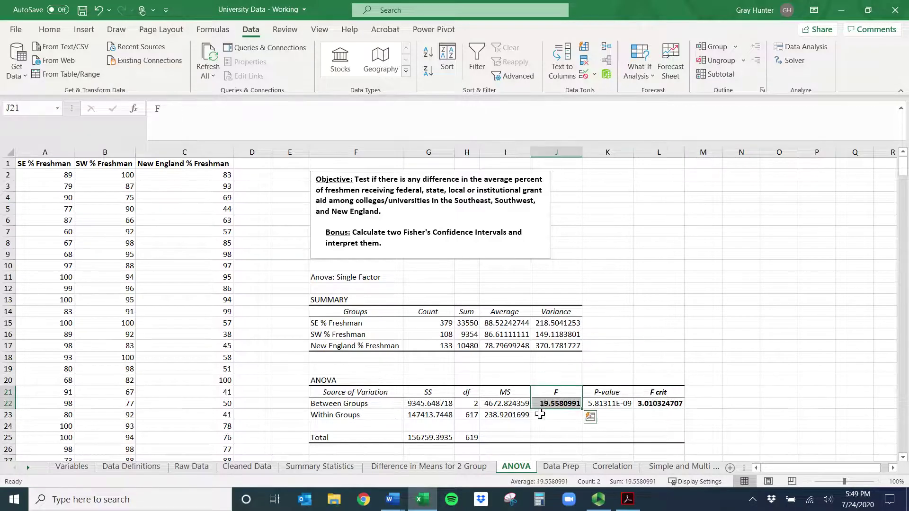
pyautogui.moveTo(671, 389); pyautogui.dragTo(672, 403)
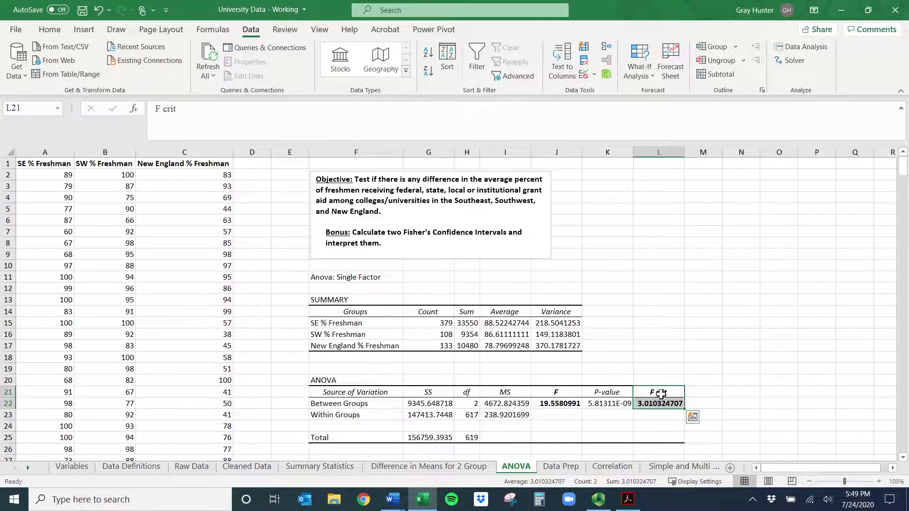
pyautogui.moveTo(348, 322); pyautogui.dragTo(362, 347)
pyautogui.moveTo(556, 392); pyautogui.dragTo(555, 408)
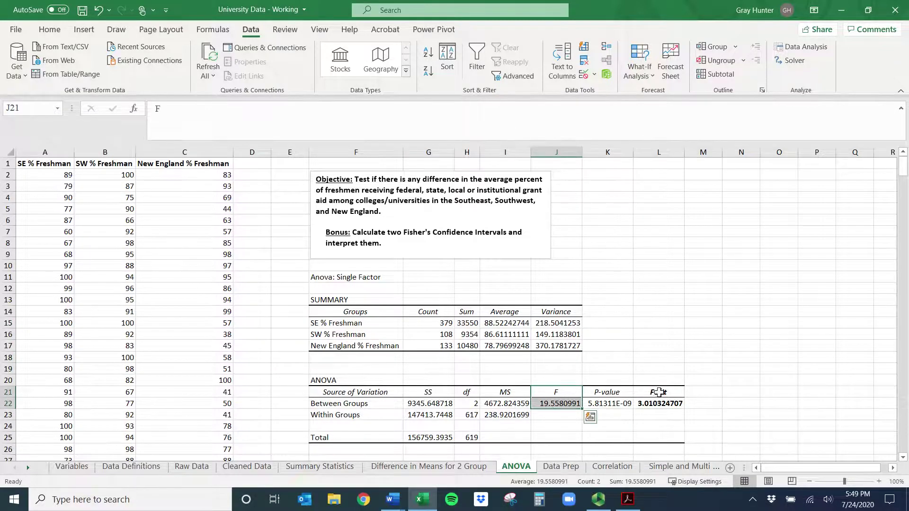
pyautogui.moveTo(657, 393); pyautogui.dragTo(662, 402)
pyautogui.moveTo(597, 393)
pyautogui.mouseDown()
pyautogui.moveTo(587, 397)
pyautogui.moveTo(600, 403)
pyautogui.mouseUp()
# - Bold the P-value heading and its value 5.81311E-09
pyautogui.hotkey('ctrl', 'b')
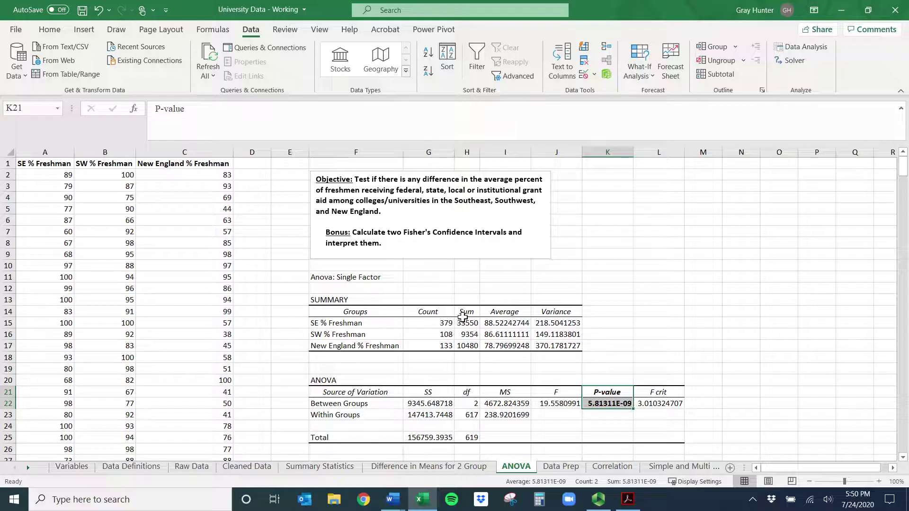
pyautogui.moveTo(326, 324); pyautogui.dragTo(335, 340)
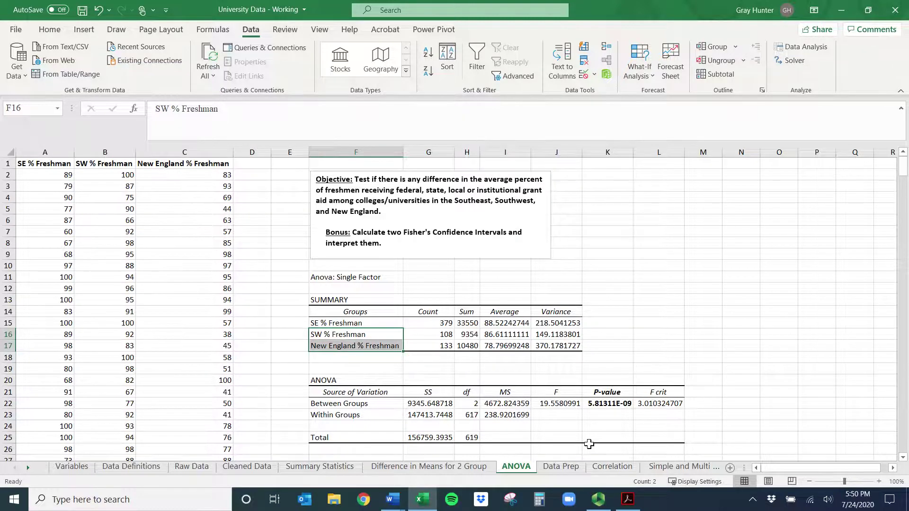
pyautogui.click(365, 319)
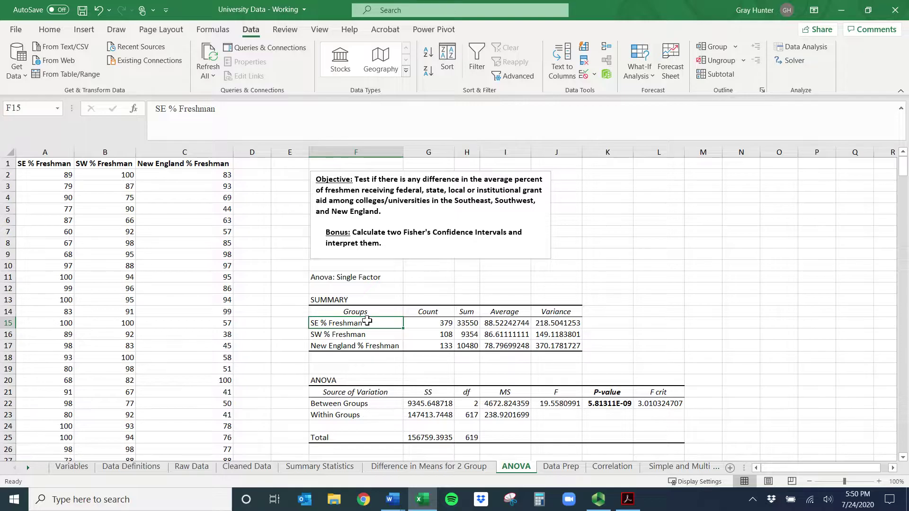
pyautogui.scroll(-3, 367, 321)
pyautogui.scroll(3, 365, 319)
# - Nudge the Objective text box into place and pick an empty cell below the ANOVA table
pyautogui.click(384, 239)
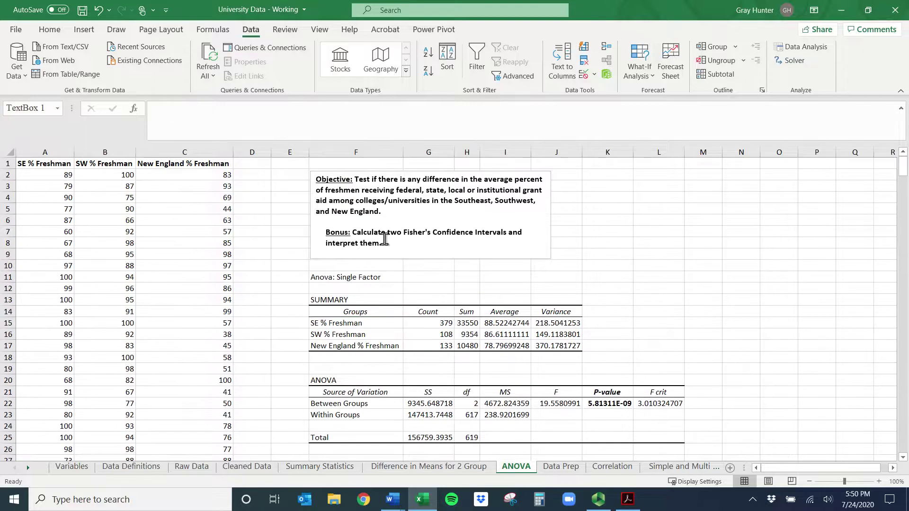
pyautogui.moveTo(384, 239); pyautogui.dragTo(332, 231)
pyautogui.scroll(-3, 349, 351)
pyautogui.click(350, 368)
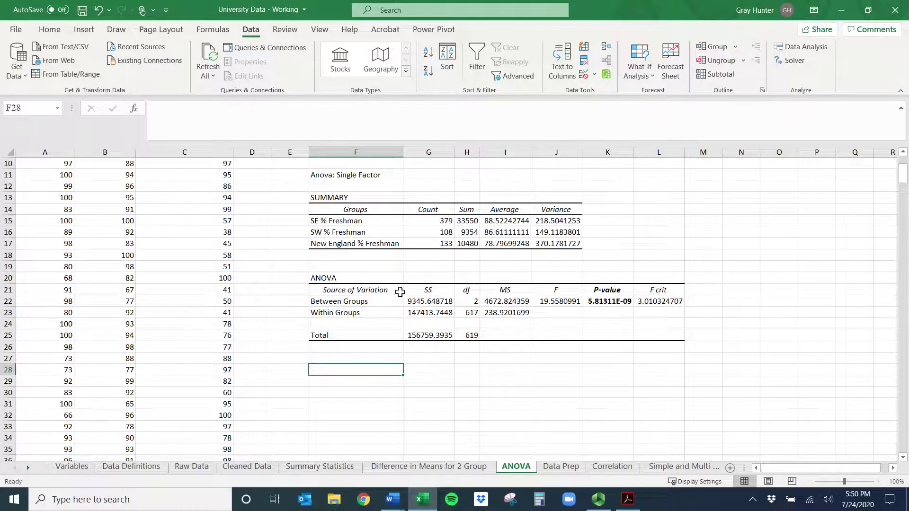
pyautogui.moveTo(319, 175)
pyautogui.mouseDown()
pyautogui.moveTo(322, 185)
pyautogui.moveTo(641, 331)
pyautogui.mouseUp()
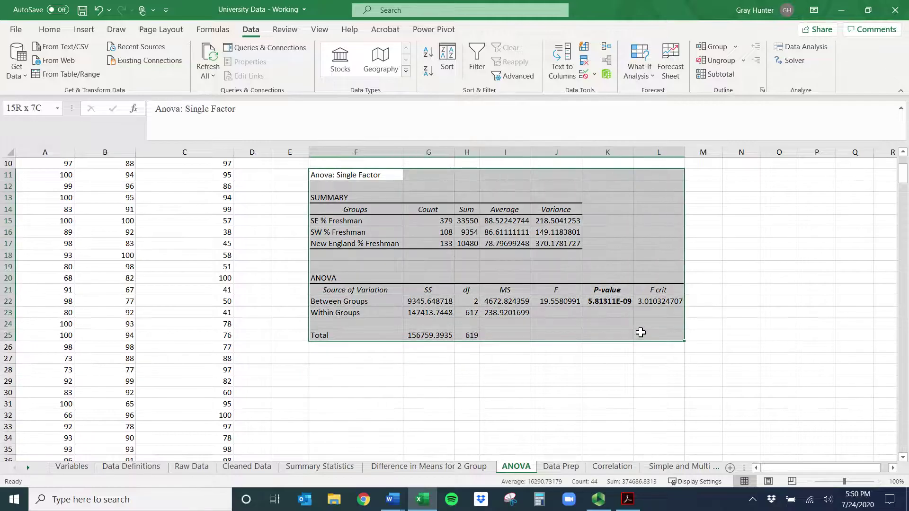
pyautogui.click(358, 359)
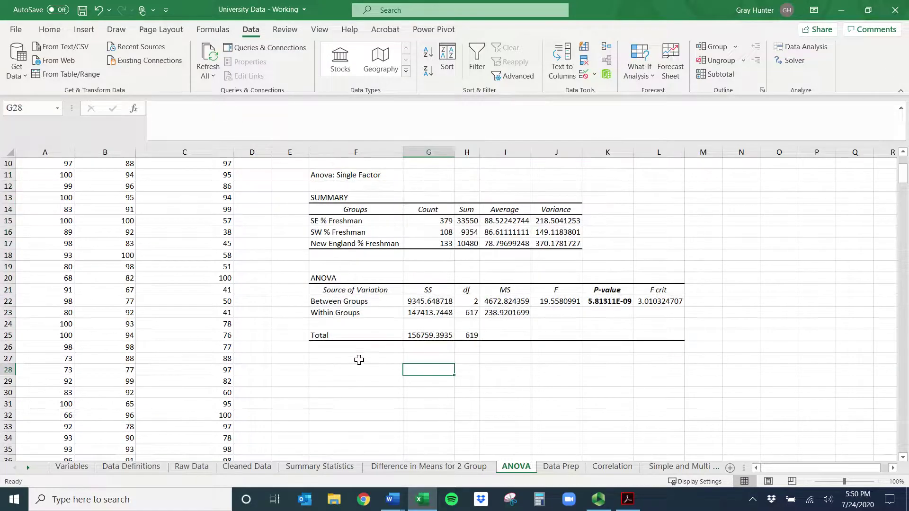
pyautogui.click(83, 32)
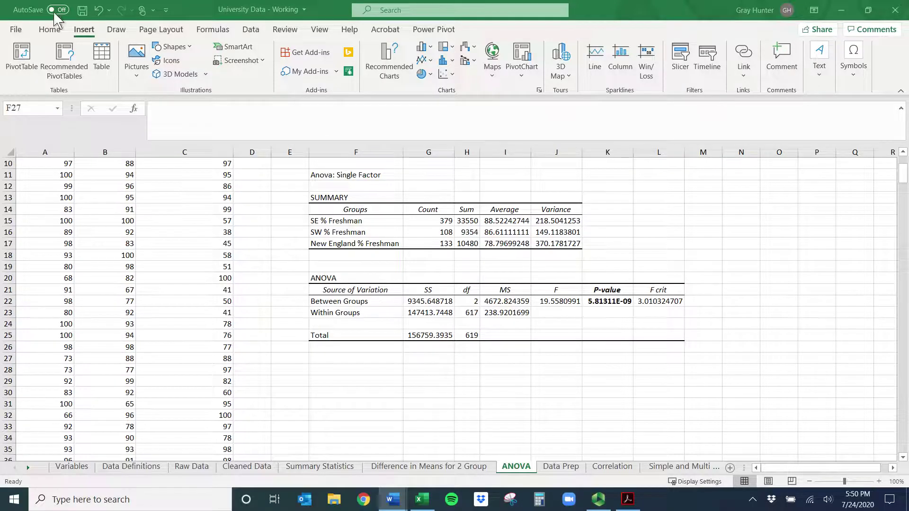
pyautogui.click(84, 32)
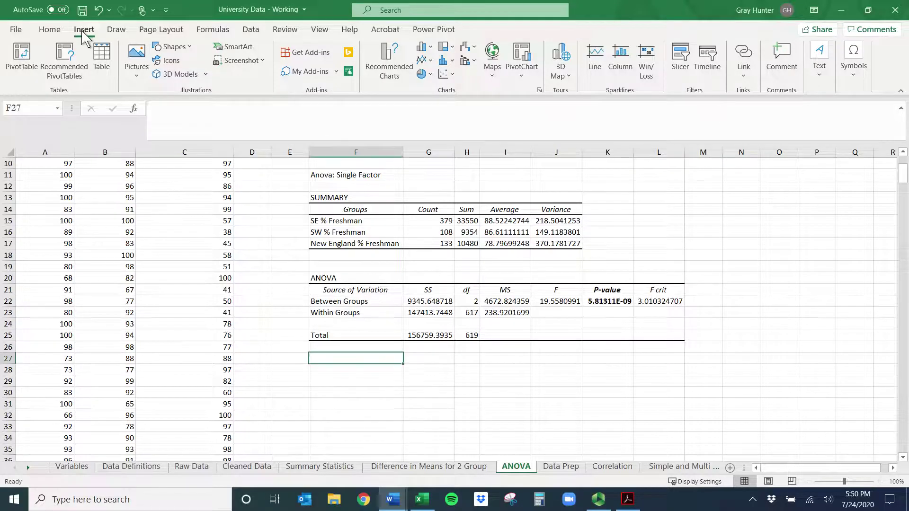
# - Draw a text box beside the SUMMARY table holding the Fisher interval formula with MSE and df = nT − c
pyautogui.click(811, 72)
pyautogui.click(774, 109)
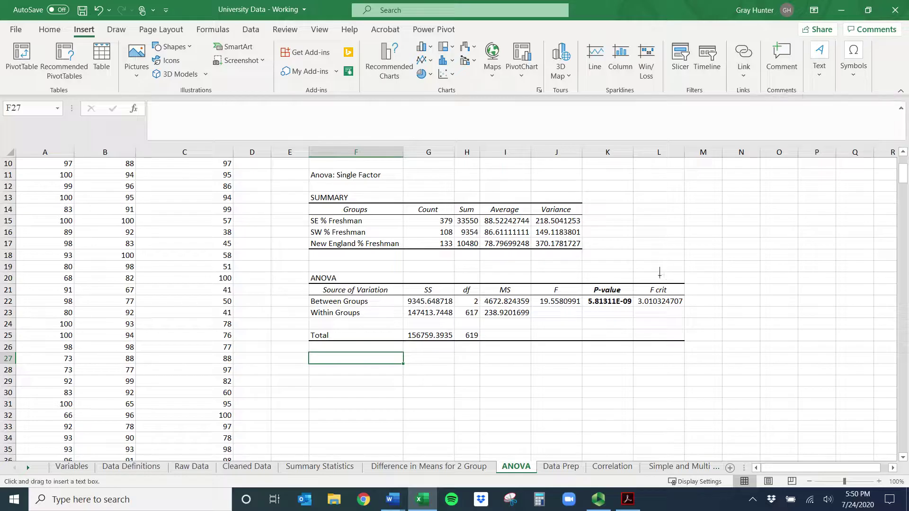
pyautogui.scroll(-6, 423, 347)
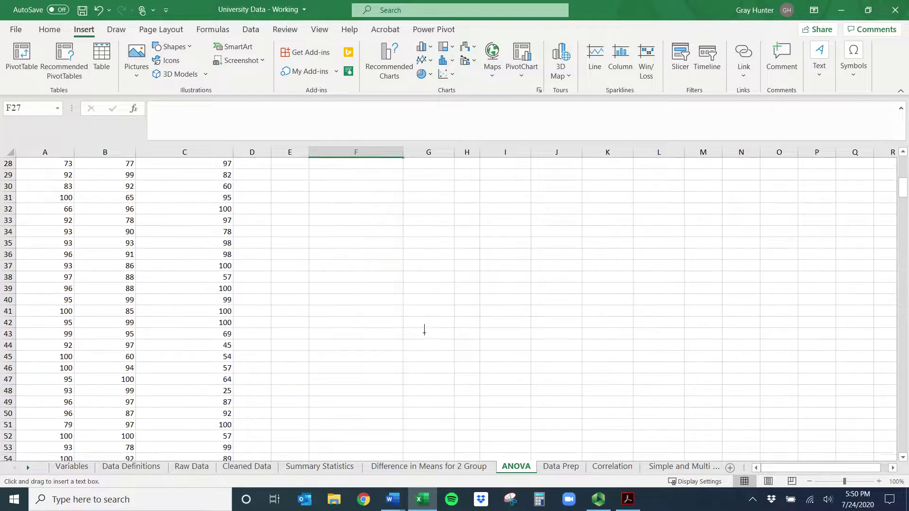
pyautogui.scroll(6, 423, 329)
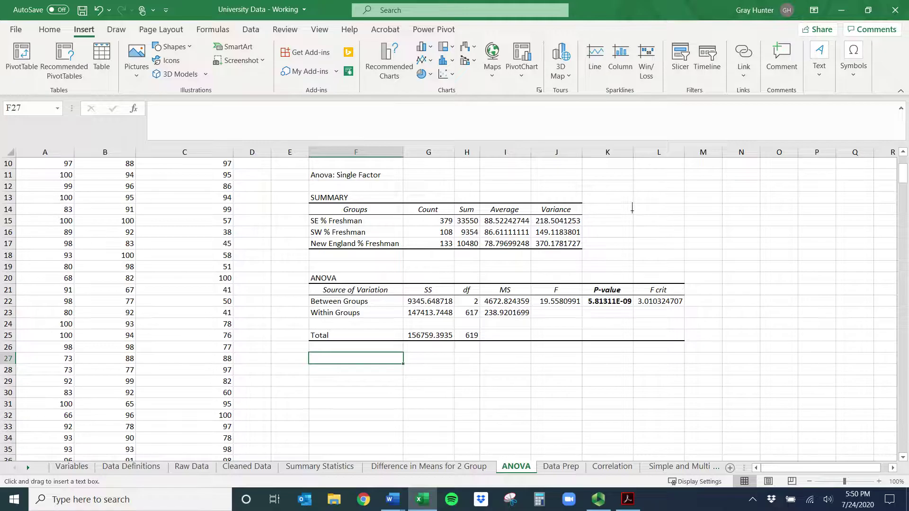
pyautogui.moveTo(635, 202); pyautogui.dragTo(852, 270)
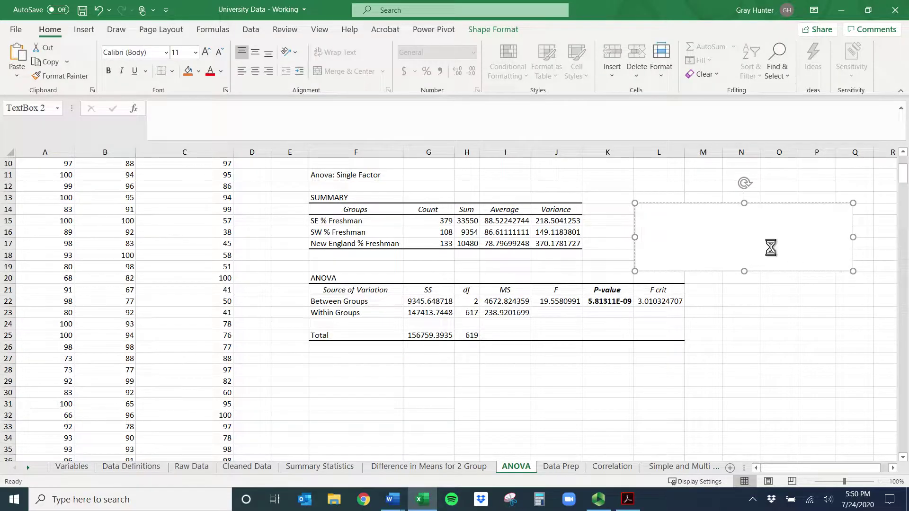
pyautogui.write('(xi - xj) ± tα/2,df √MSE(1/ni + 1/nj) df = nT − c (regardless of which two means you are comparing)')
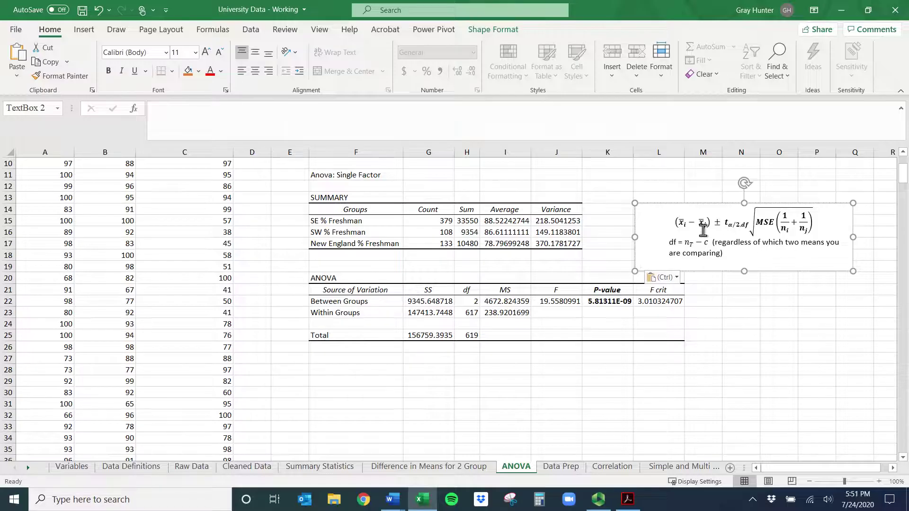
pyautogui.moveTo(673, 222); pyautogui.dragTo(812, 223)
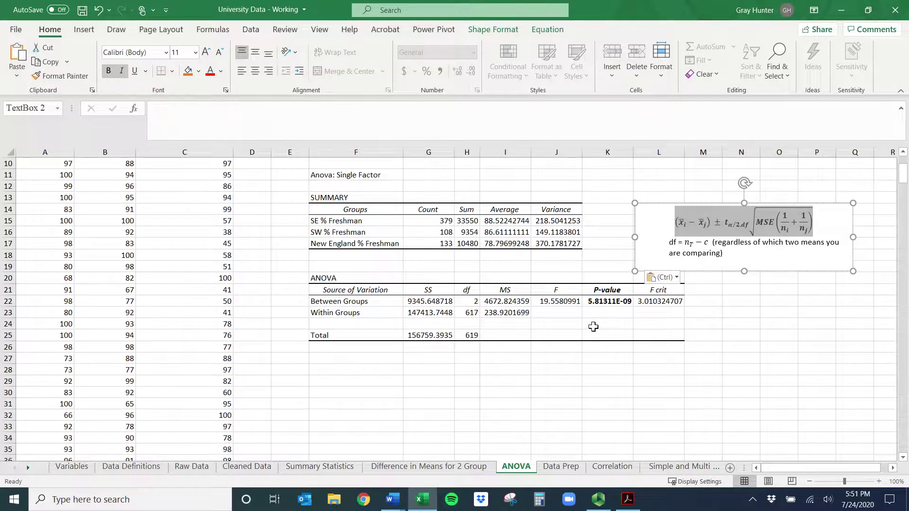
pyautogui.click(322, 361)
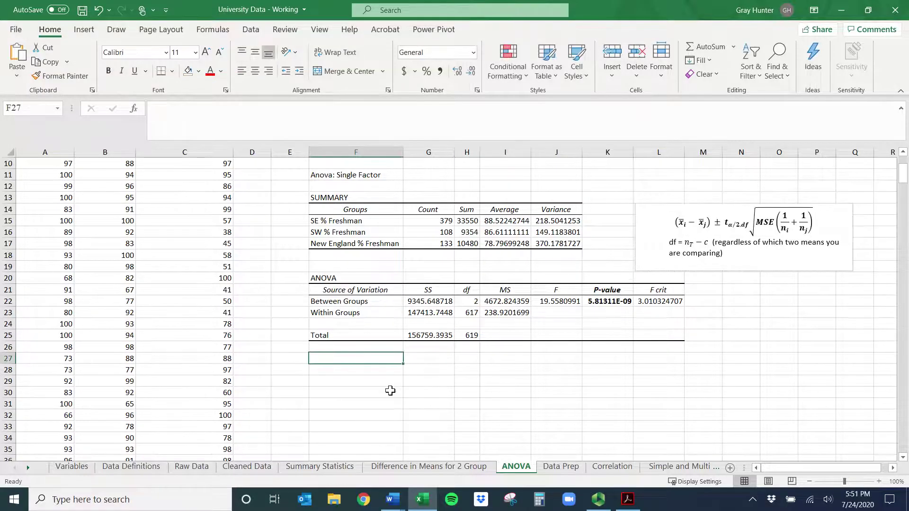
# - Enter 'SE vs SW' in F27, then 'Lower Bound' in F28 and 'Upper Bound' in G28
pyautogui.write('S')
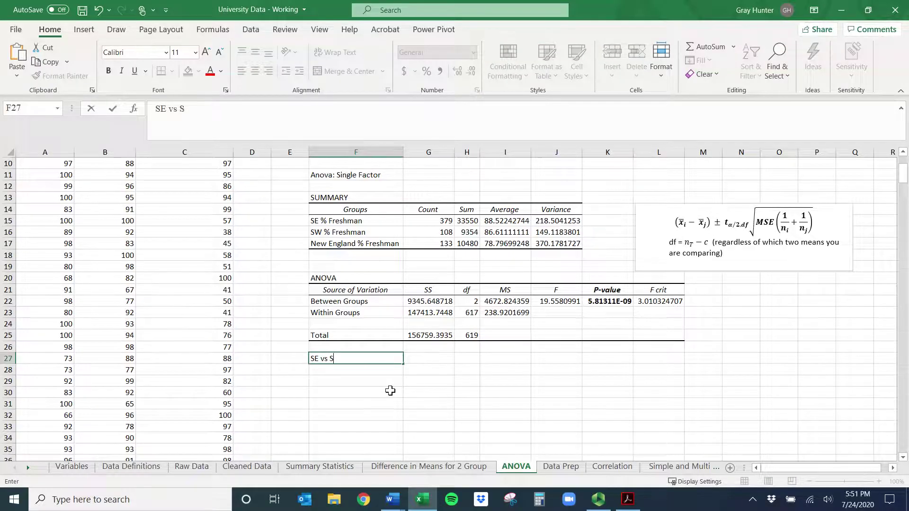
pyautogui.write('e vs SW')
pyautogui.press('Return')
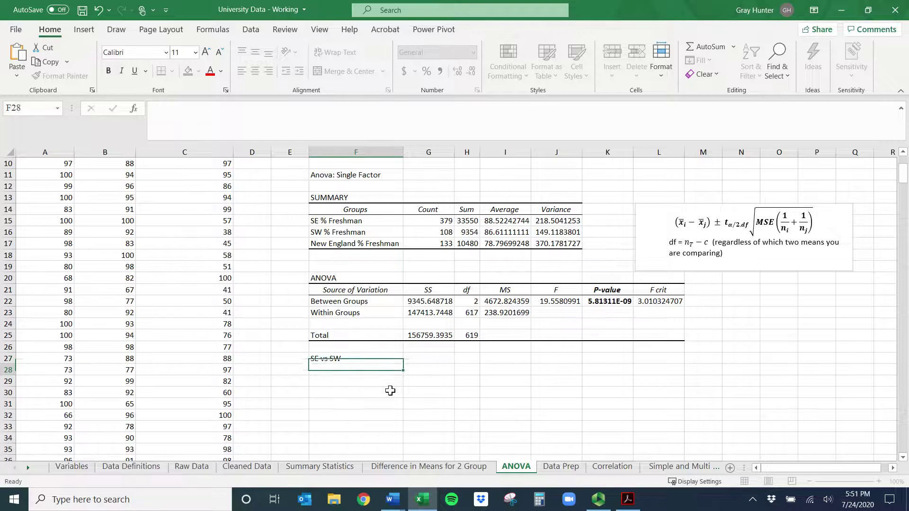
pyautogui.write('L')
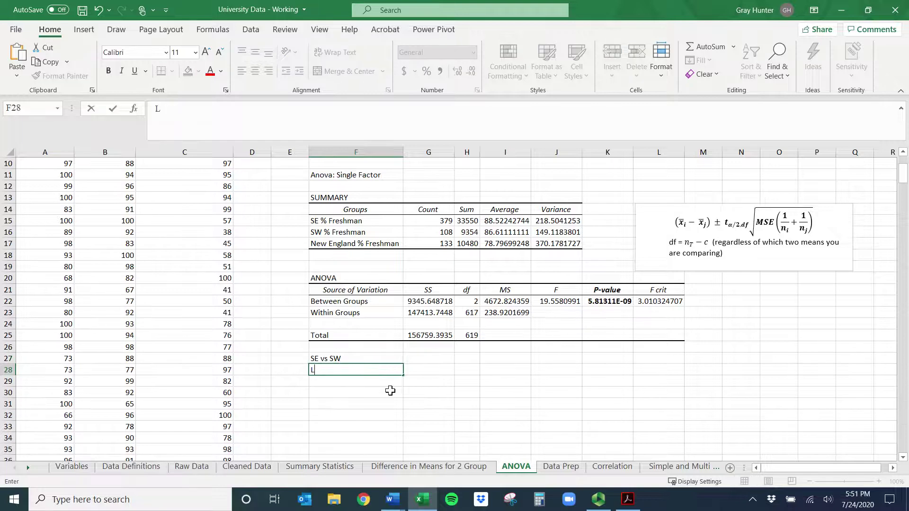
pyautogui.write('woower Bound')
pyautogui.press('Tab')
pyautogui.write('Up')
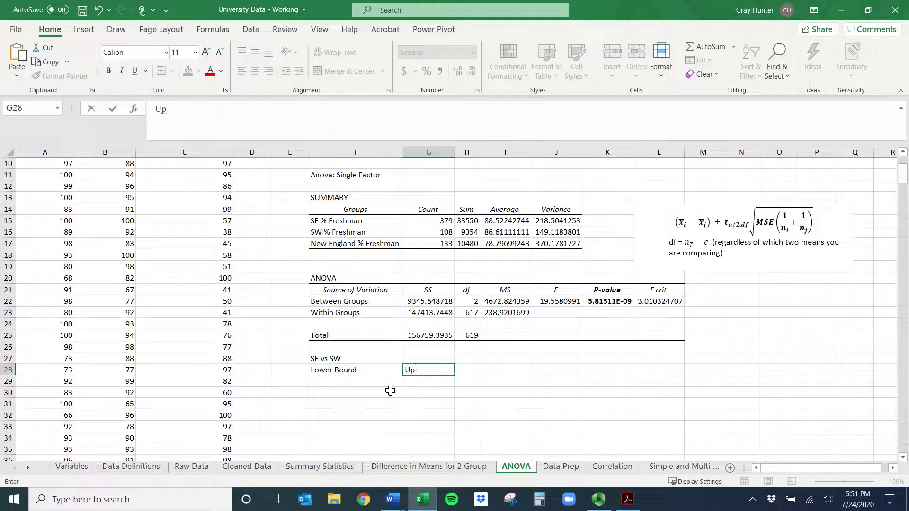
pyautogui.write('per Bound')
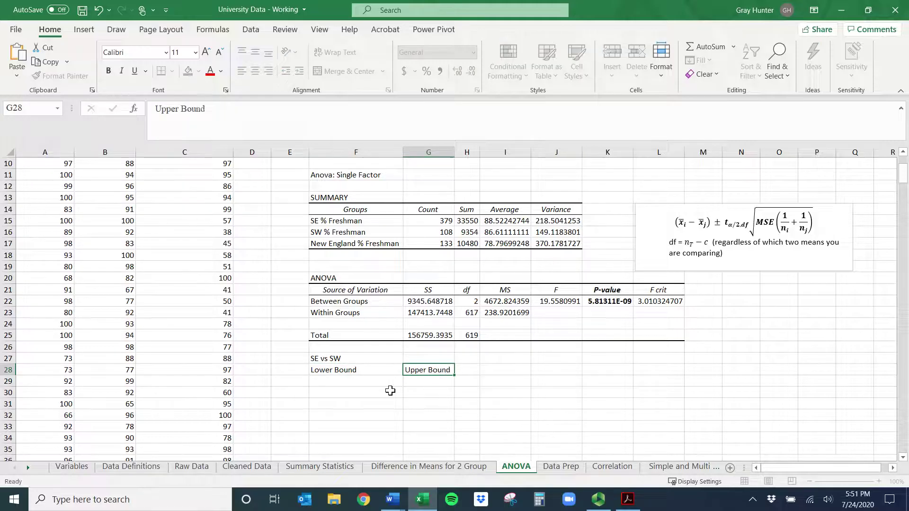
pyautogui.press('Return')
# - Merge and center the SE vs SW heading over F27:G27 and bold it and both bound labels
pyautogui.moveTo(337, 362); pyautogui.dragTo(414, 357)
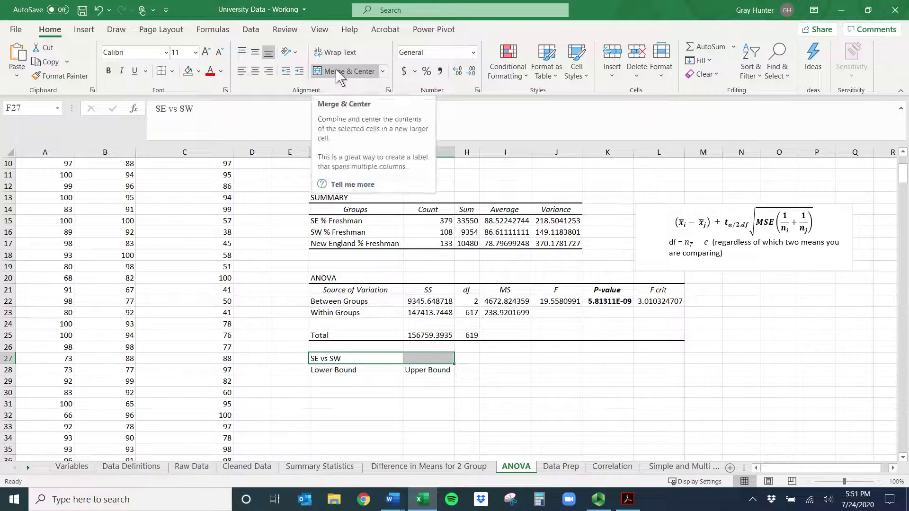
pyautogui.click(322, 71)
pyautogui.hotkey('ctrl', 'b')
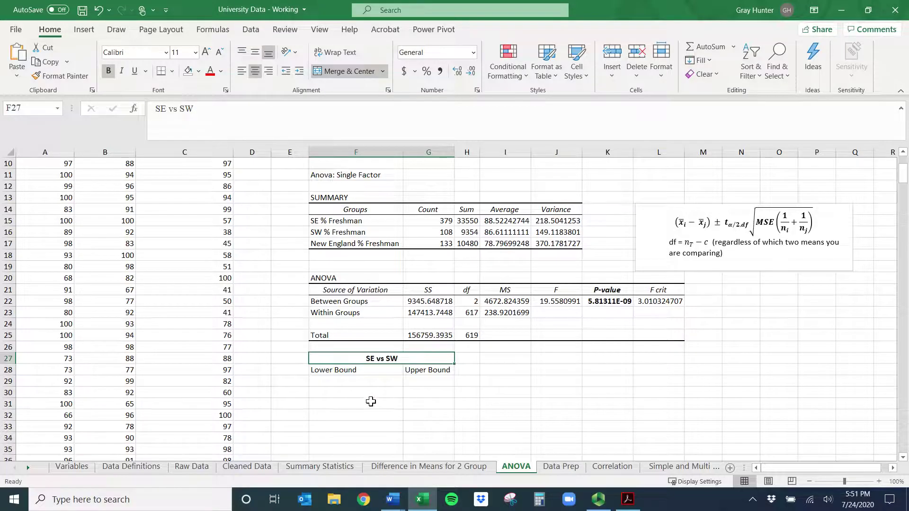
pyautogui.click(373, 372)
pyautogui.hotkey('ctrl', 'b')
pyautogui.click(408, 371)
pyautogui.hotkey('ctrl', 'b')
pyautogui.click(373, 382)
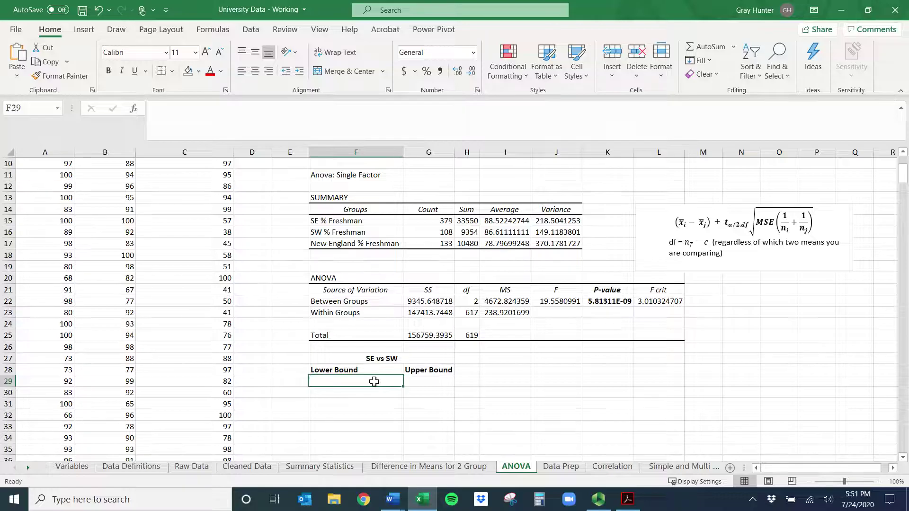
# - Bold the SE and SW group averages in the SUMMARY table
pyautogui.click(687, 231)
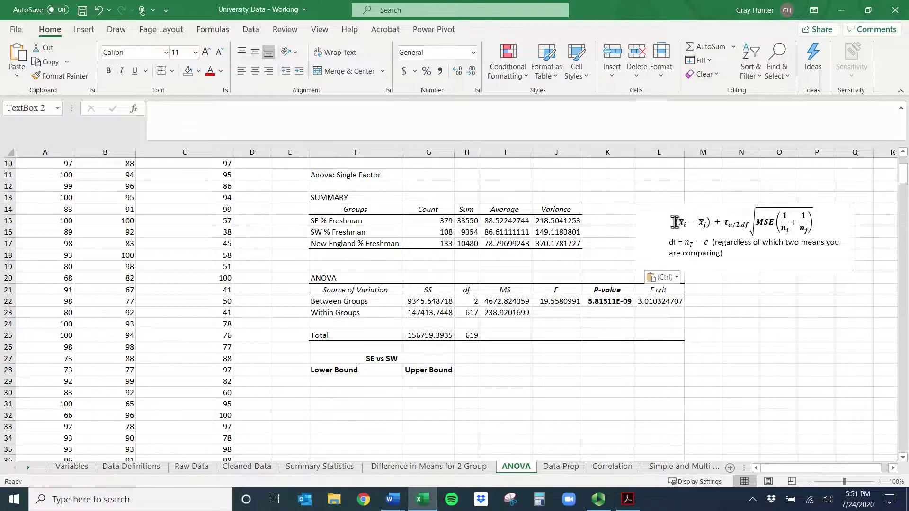
pyautogui.moveTo(687, 225); pyautogui.dragTo(818, 220)
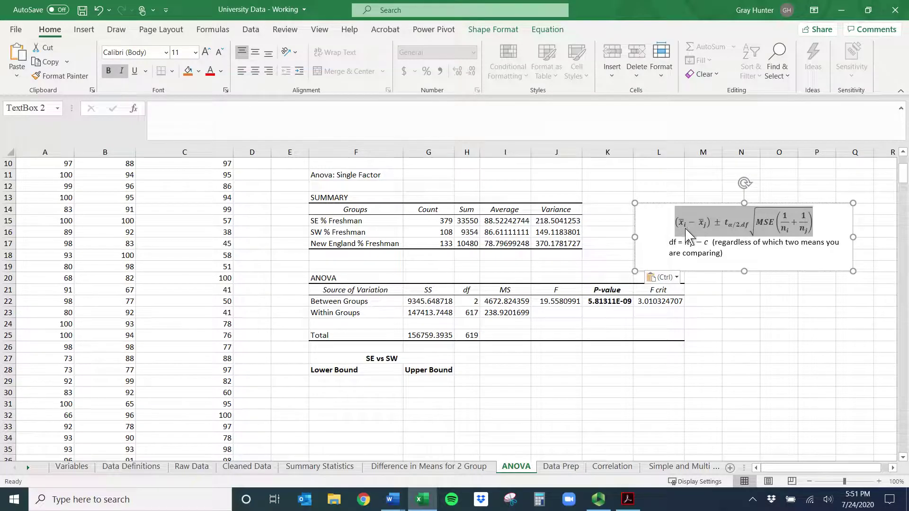
pyautogui.moveTo(511, 221); pyautogui.dragTo(509, 243)
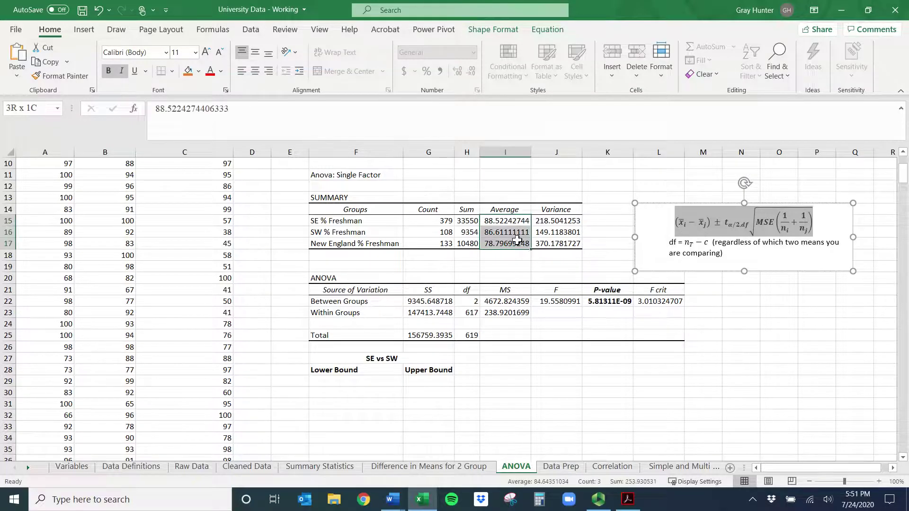
pyautogui.moveTo(362, 221); pyautogui.dragTo(361, 232)
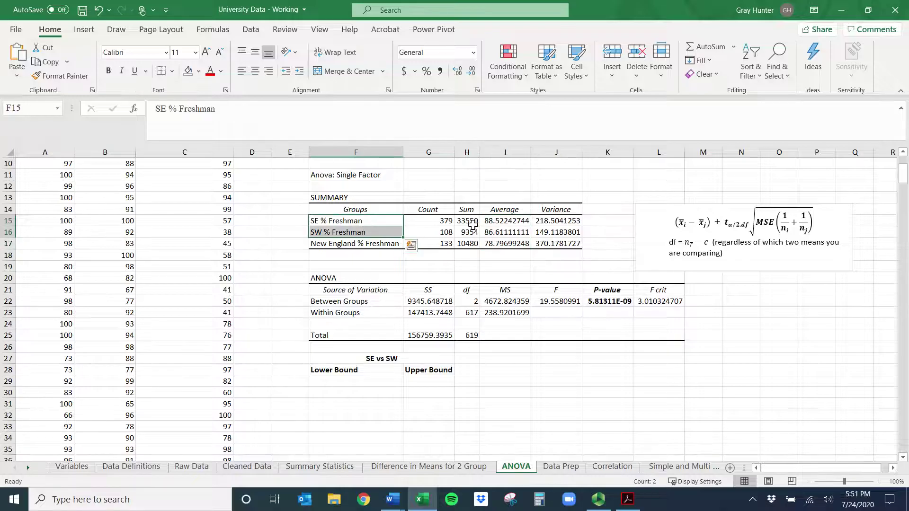
pyautogui.moveTo(495, 221); pyautogui.dragTo(496, 228)
pyautogui.hotkey('ctrl', 'b')
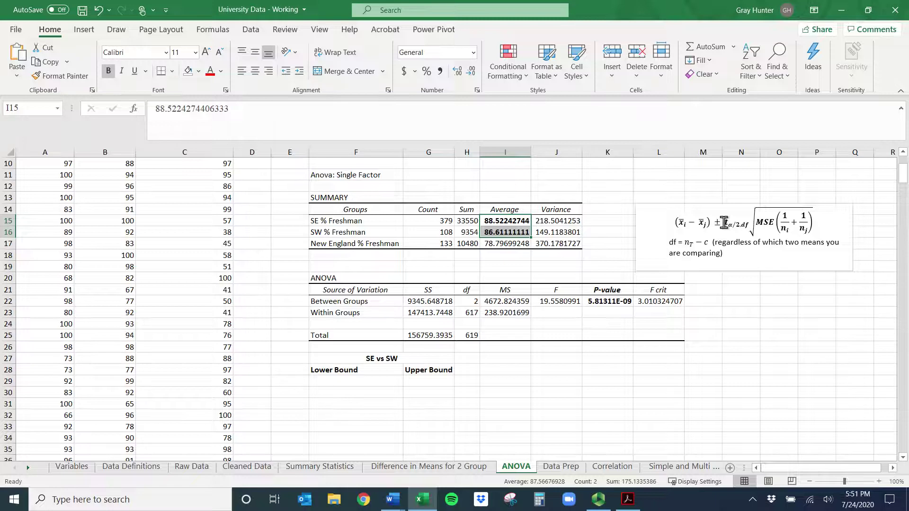
# - Bold the t term of the interval formula and the within-groups MS value 238.9202
pyautogui.click(743, 224)
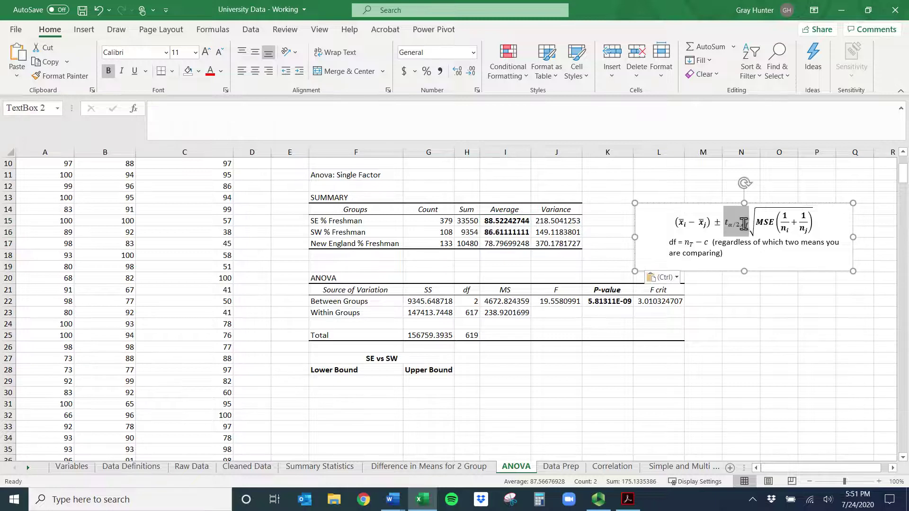
pyautogui.hotkey('ctrl', 'b')
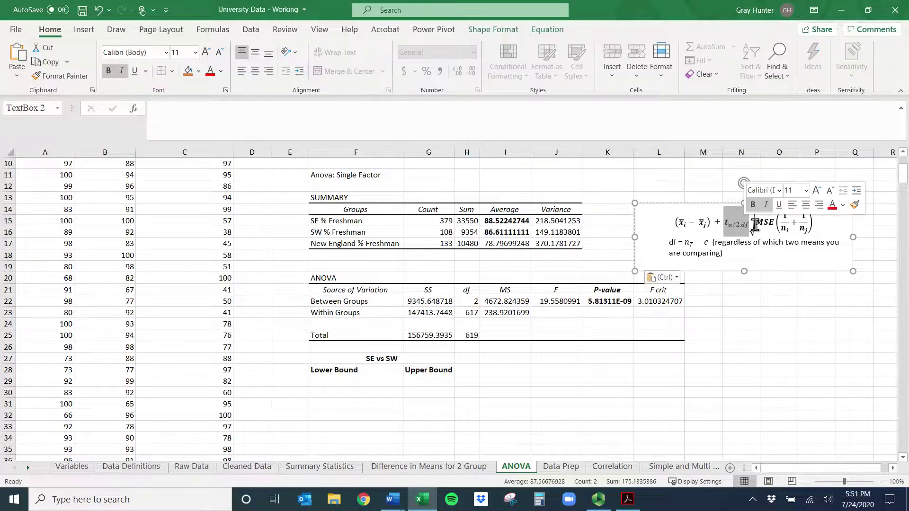
pyautogui.moveTo(751, 223); pyautogui.dragTo(772, 230)
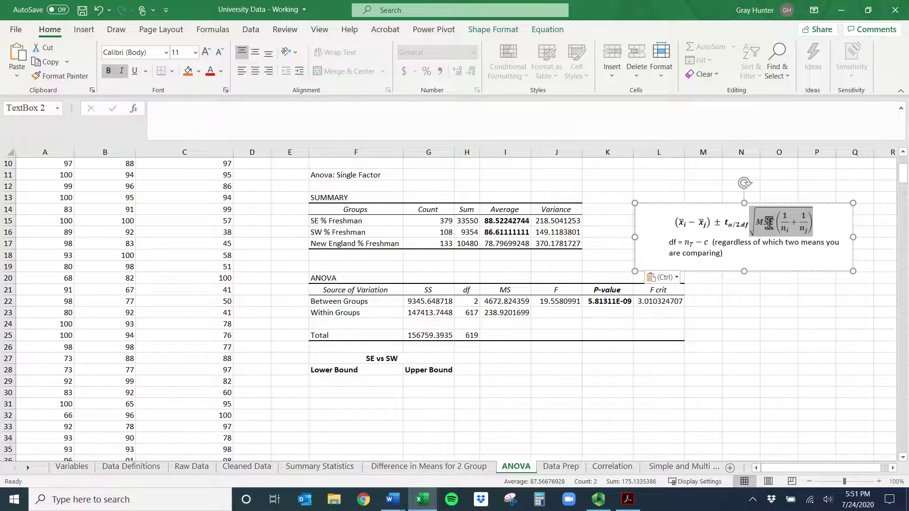
pyautogui.click(517, 291)
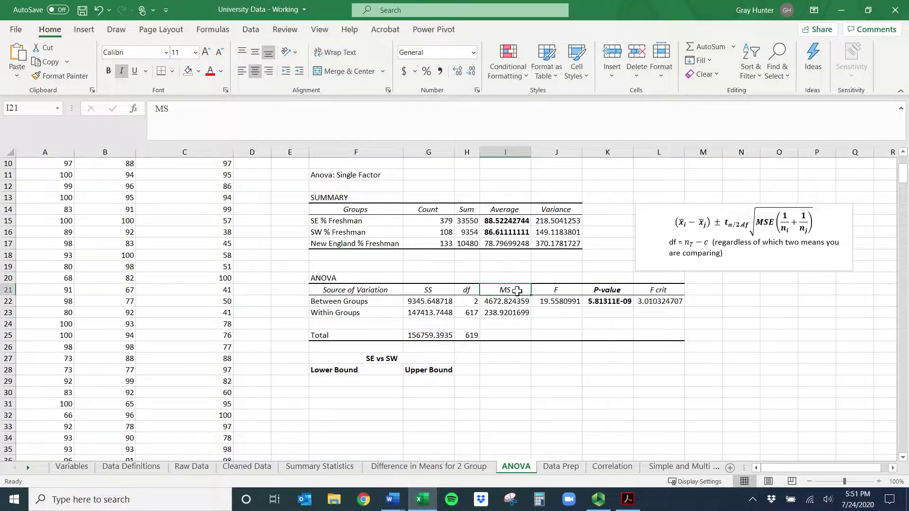
pyautogui.click(516, 312)
pyautogui.hotkey('ctrl', 'b')
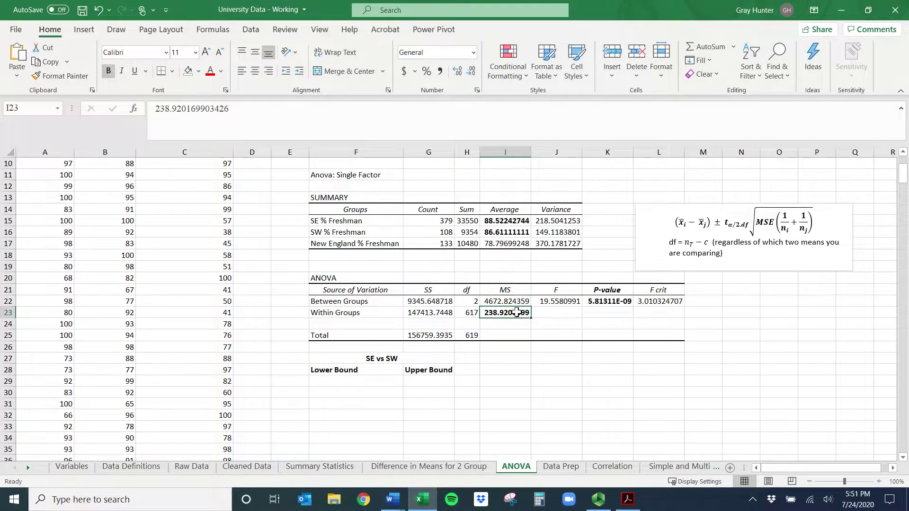
# - Bold the SE and SW counts 379 and 108, then return to the formula's t term
pyautogui.click(782, 230)
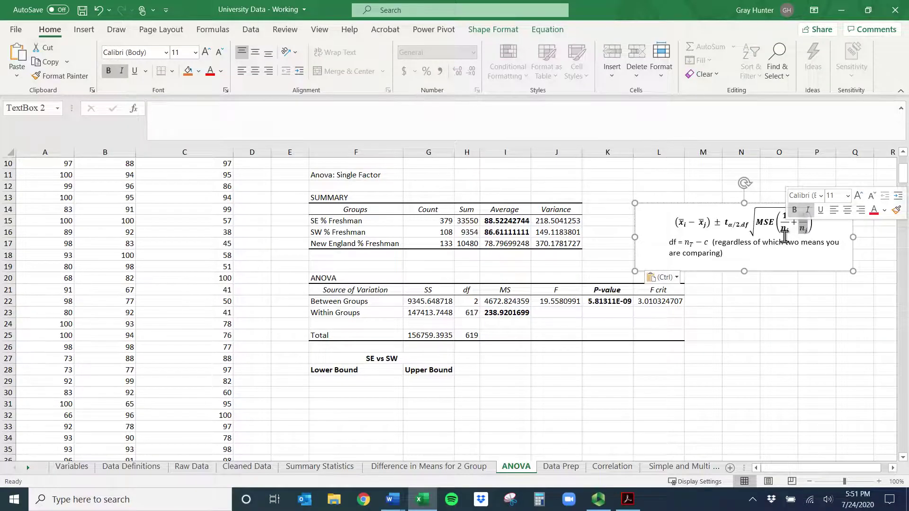
pyautogui.moveTo(435, 224); pyautogui.dragTo(436, 232)
pyautogui.hotkey('ctrl', 'b')
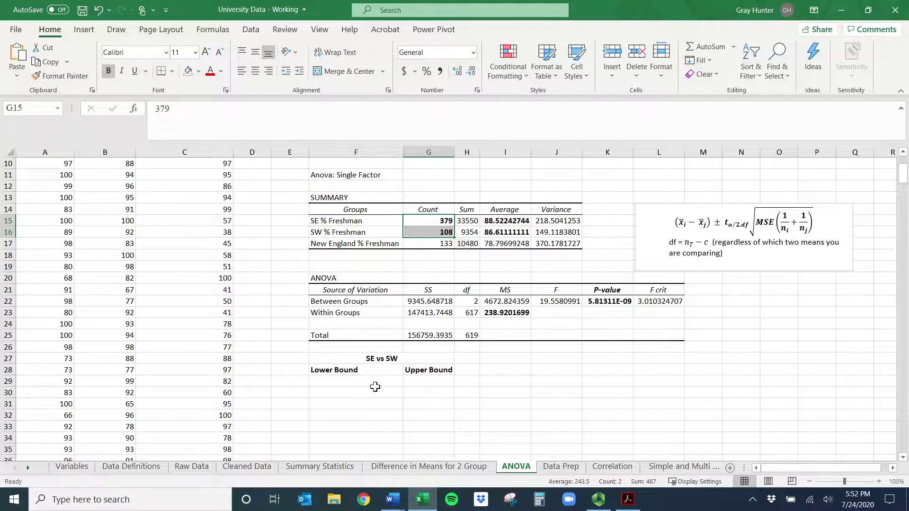
pyautogui.click(725, 227)
pyautogui.click(748, 228)
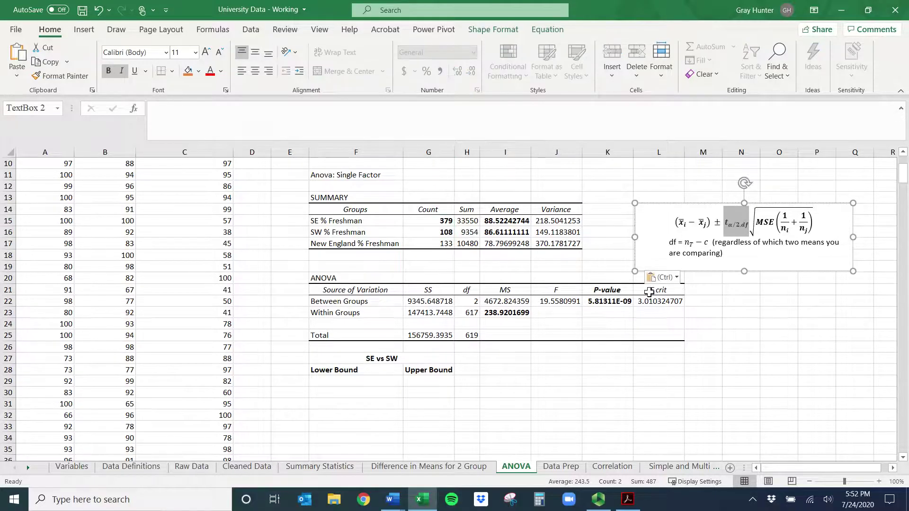
pyautogui.moveTo(649, 290); pyautogui.dragTo(648, 303)
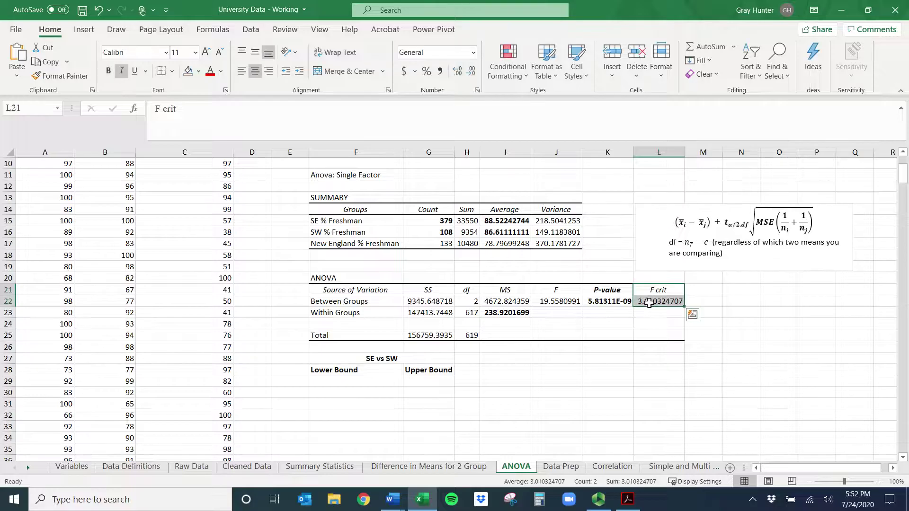
pyautogui.click(739, 223)
pyautogui.click(742, 221)
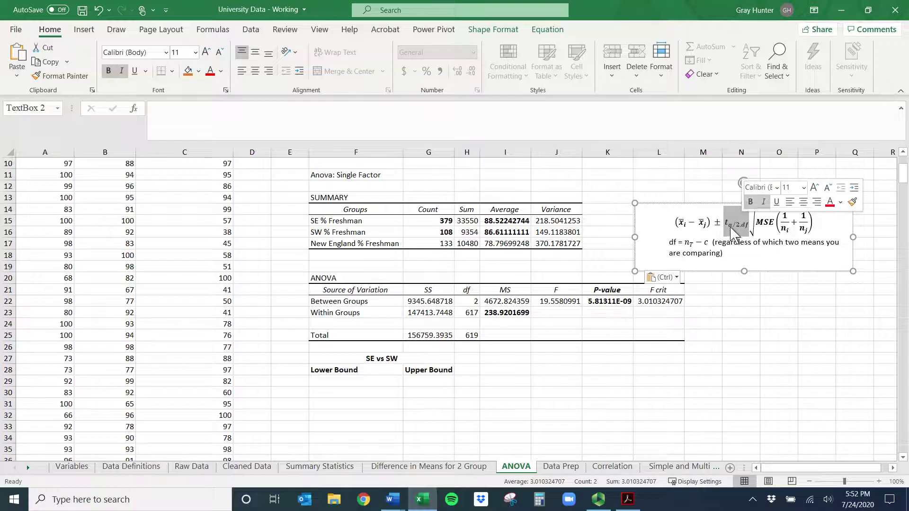
# - Review the df = nT − c line and locate the within-groups df of 617
pyautogui.click(733, 226)
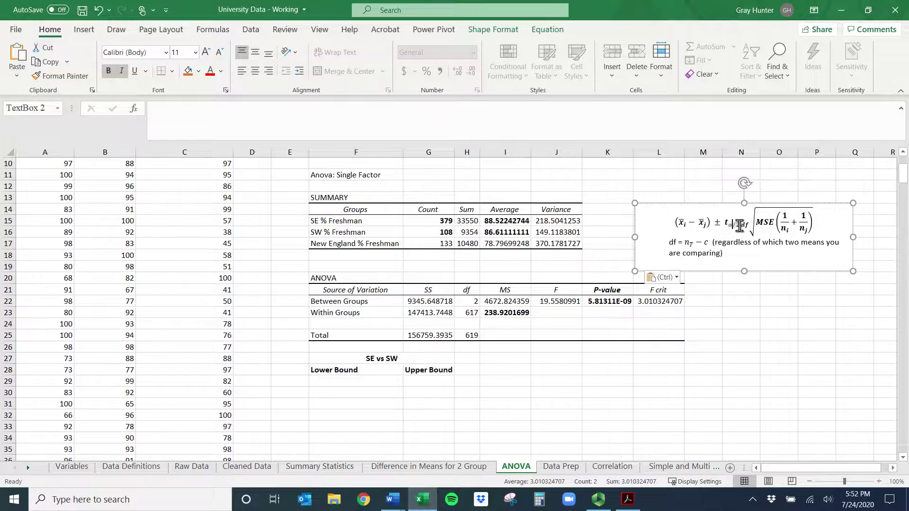
pyautogui.doubleClick(741, 225)
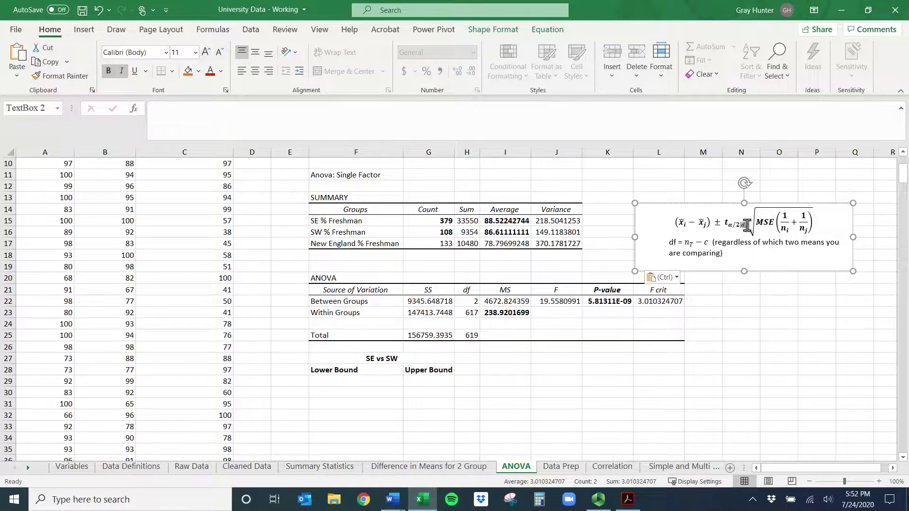
pyautogui.doubleClick(686, 242)
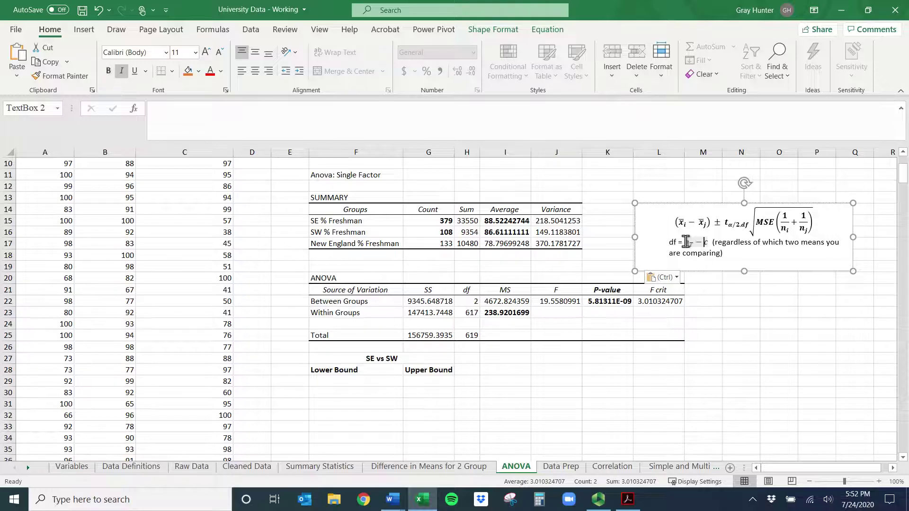
pyautogui.click(691, 241)
pyautogui.click(709, 242)
pyautogui.hotkey('ctrl', 'shift', 'End')
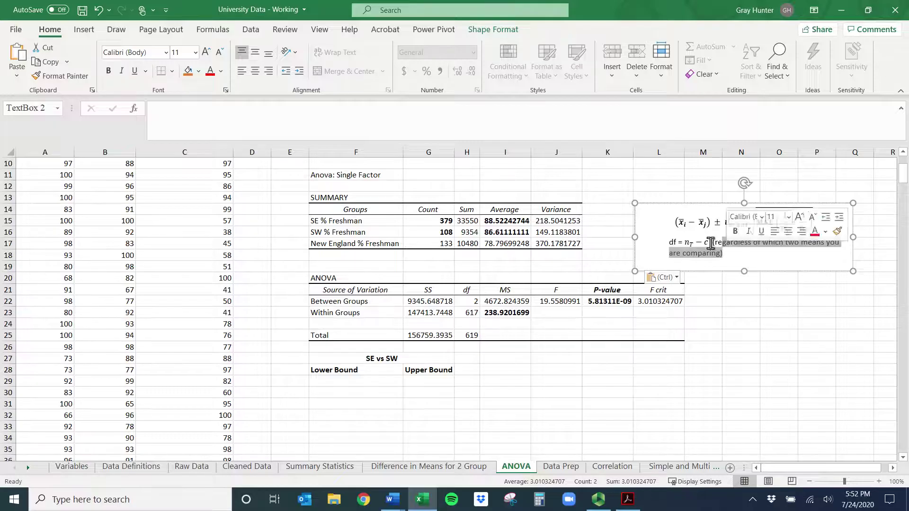
pyautogui.click(710, 242)
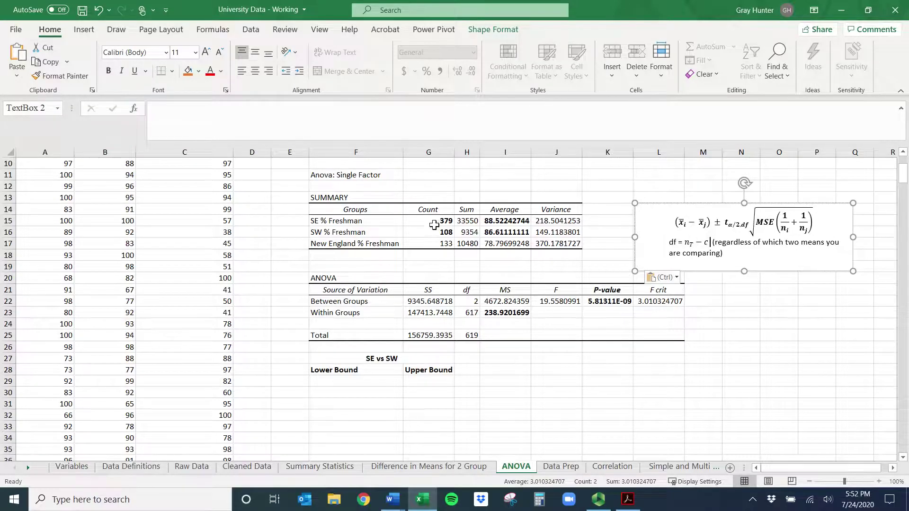
pyautogui.moveTo(434, 226); pyautogui.dragTo(441, 244)
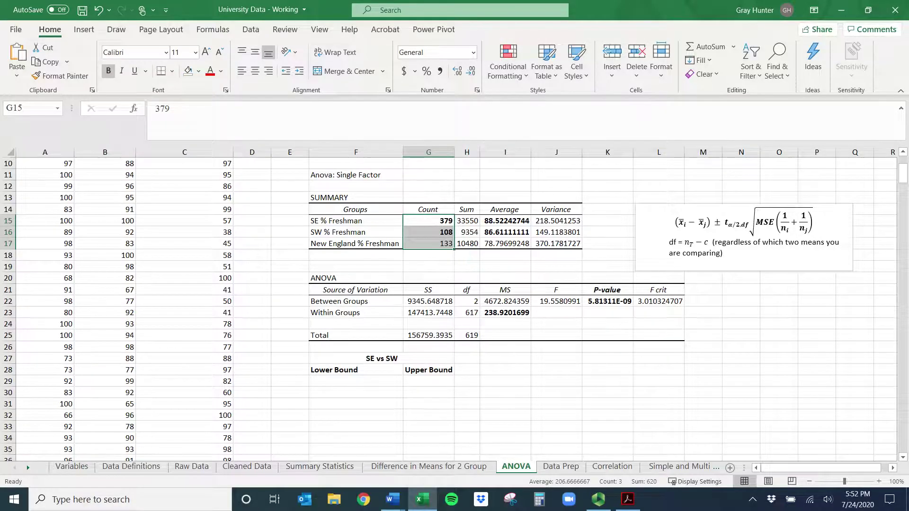
pyautogui.click(467, 290)
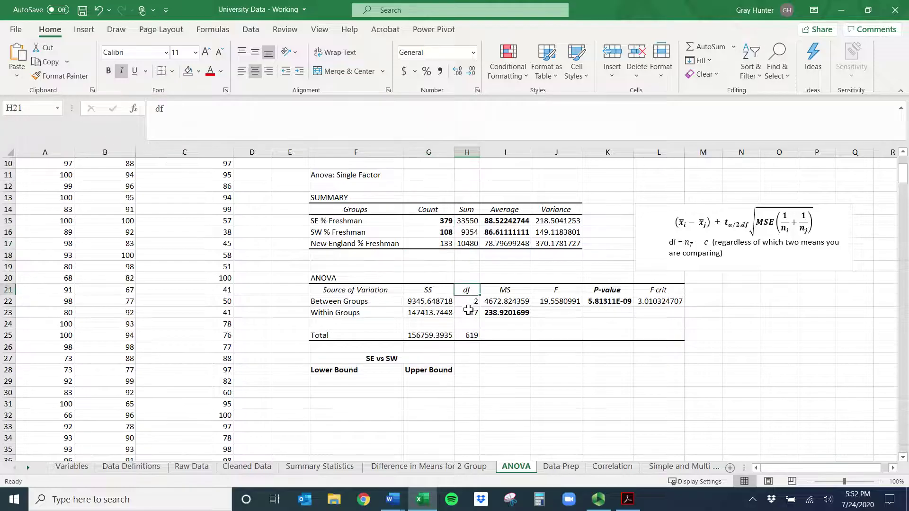
pyautogui.click(468, 309)
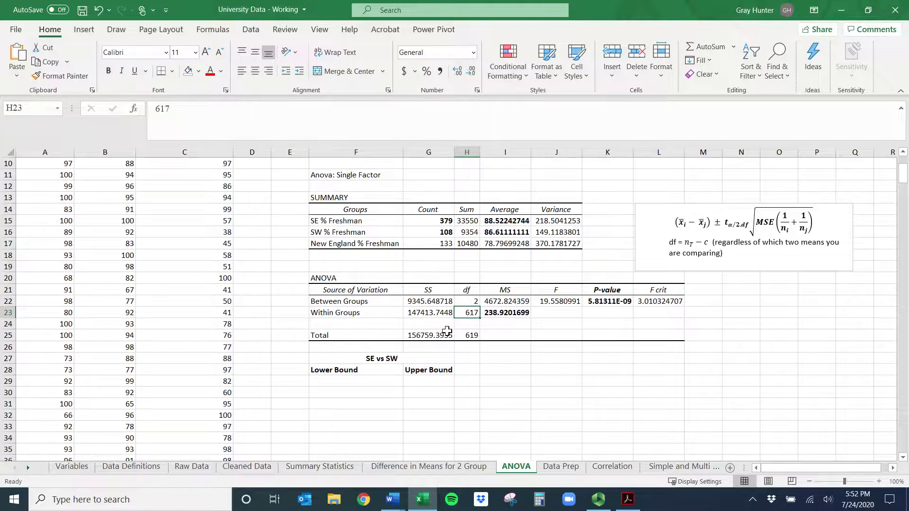
# - Rewrite the formula's t subscript as t0.025,617
pyautogui.click(737, 223)
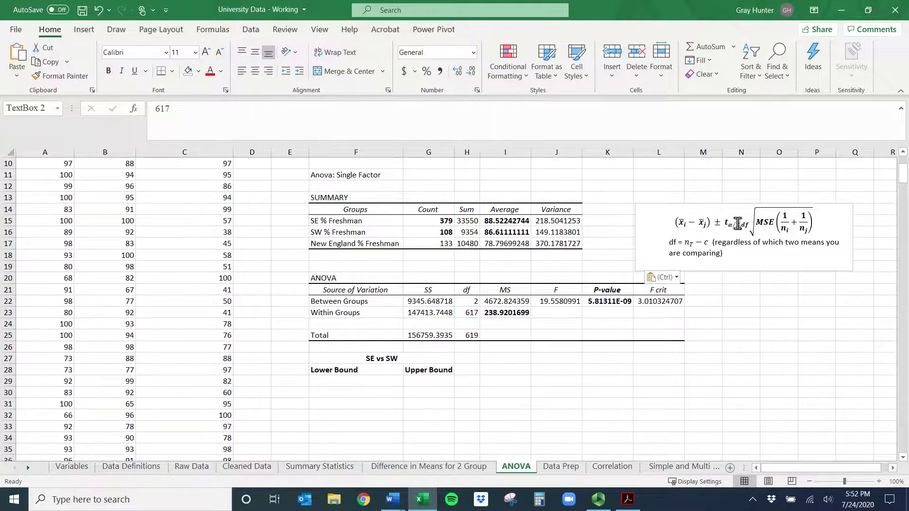
pyautogui.click(739, 223)
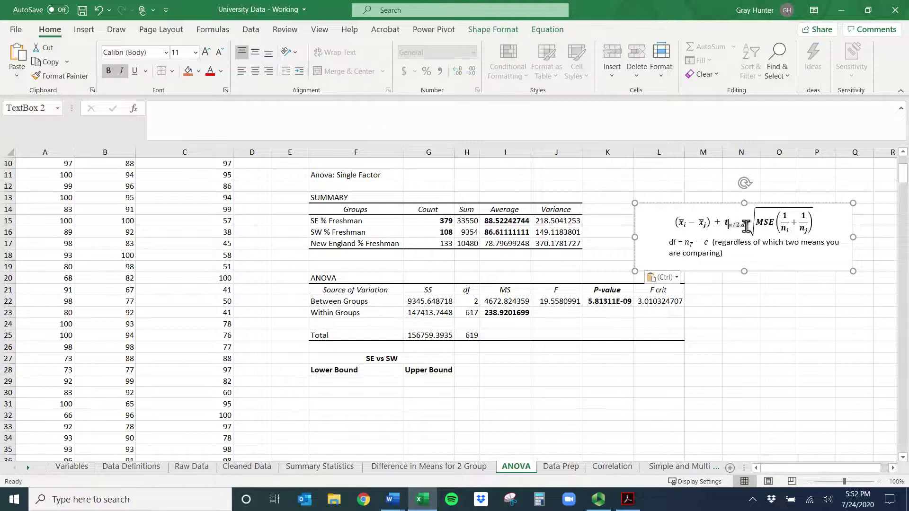
pyautogui.press('Left')
pyautogui.press('Left')
pyautogui.press('Left')
pyautogui.hotkey('shift', 'Left')
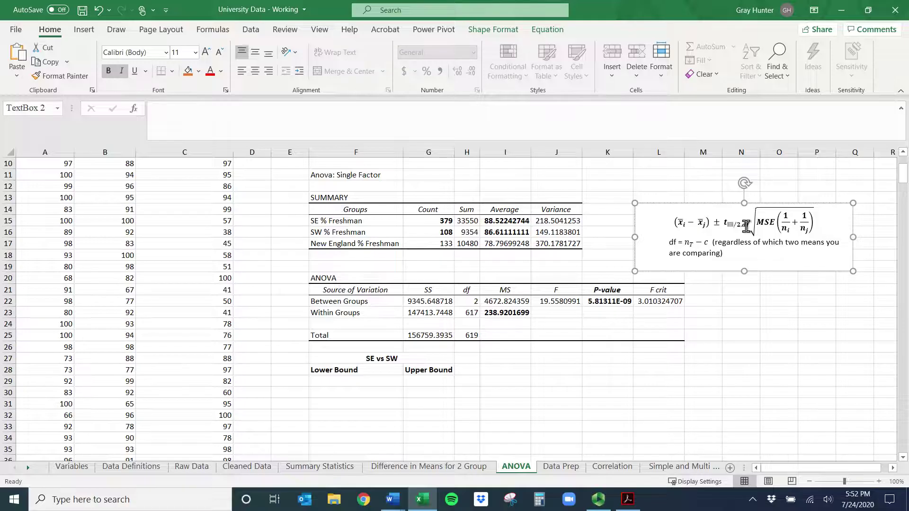
pyautogui.press('BackSpace')
pyautogui.write('t')
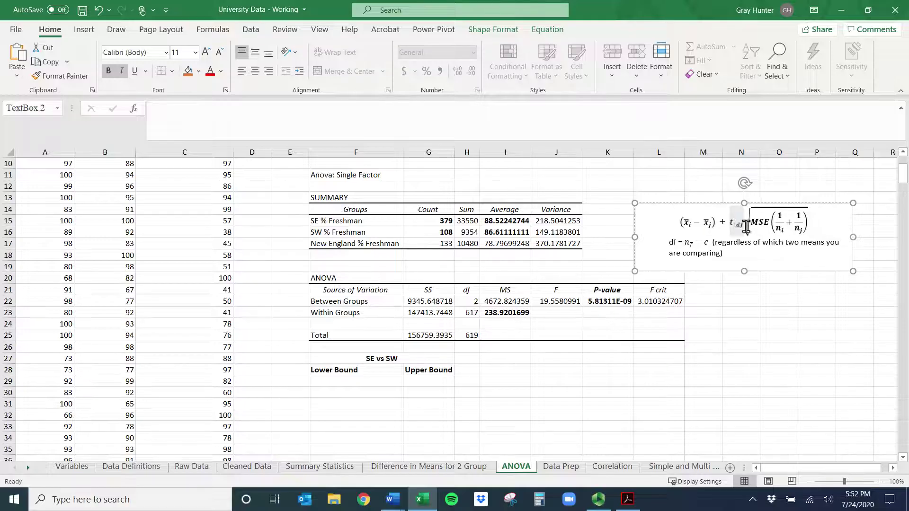
pyautogui.write('0.0')
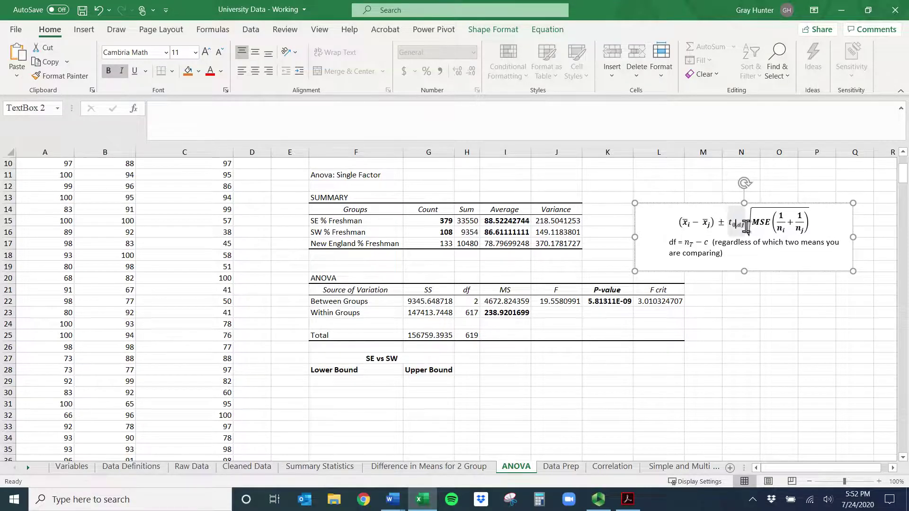
pyautogui.write('25')
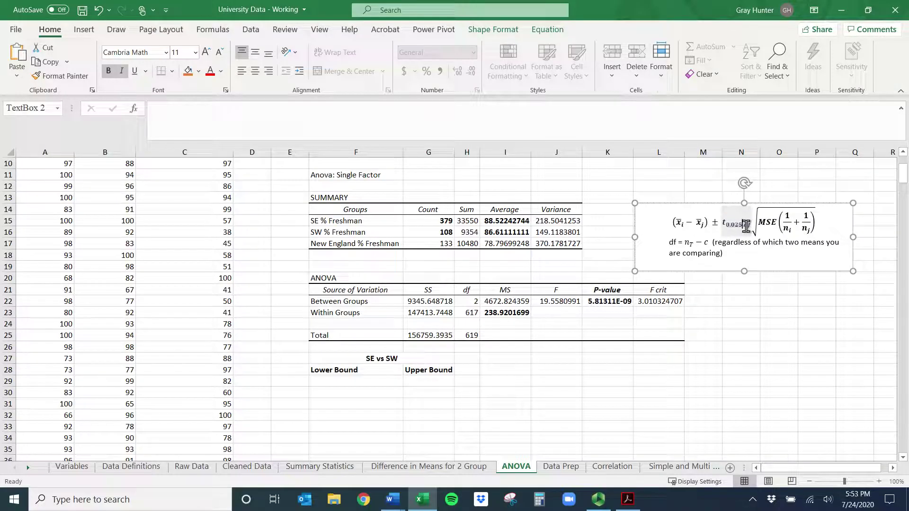
pyautogui.write(',617')
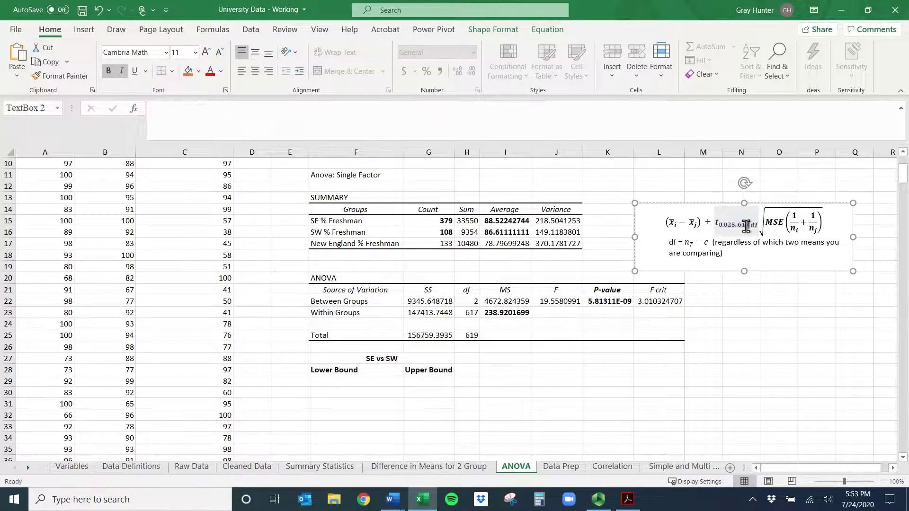
pyautogui.press('Delete')
pyautogui.press('Delete')
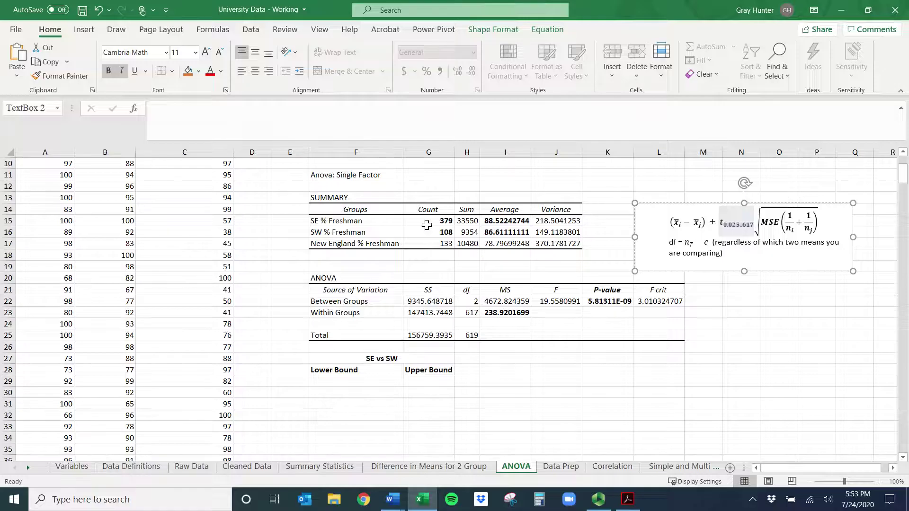
# - Highlight the t0.025,617 term and bring up Z_T_F_Tables.pdf in Acrobat
pyautogui.moveTo(425, 225); pyautogui.dragTo(410, 250)
pyautogui.moveTo(363, 222); pyautogui.dragTo(375, 246)
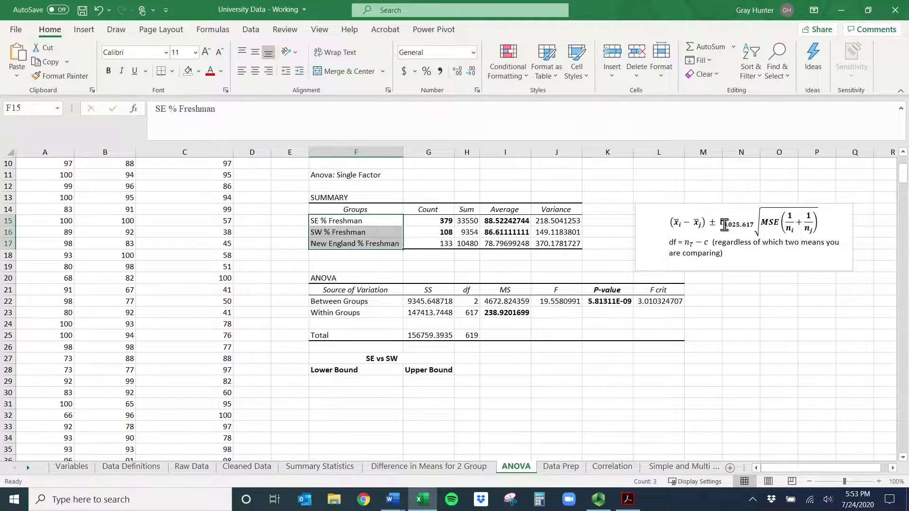
pyautogui.moveTo(718, 225); pyautogui.dragTo(750, 225)
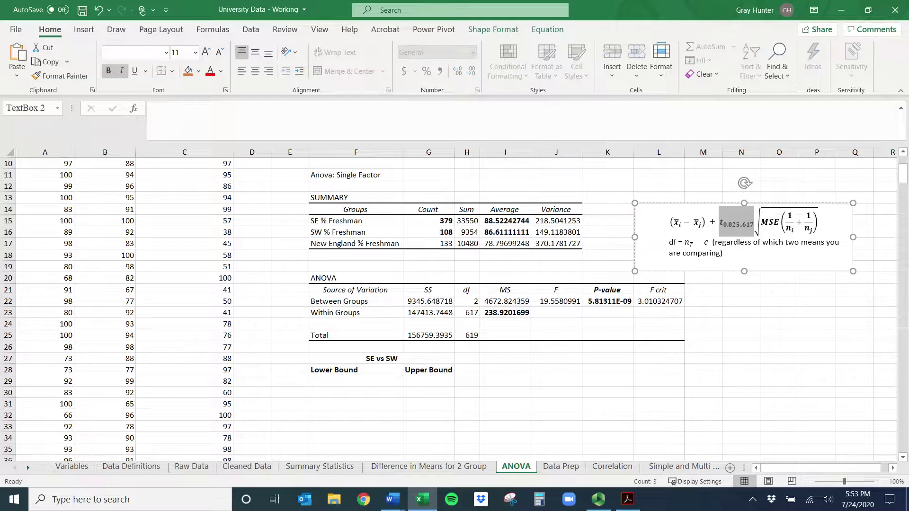
pyautogui.click(628, 499)
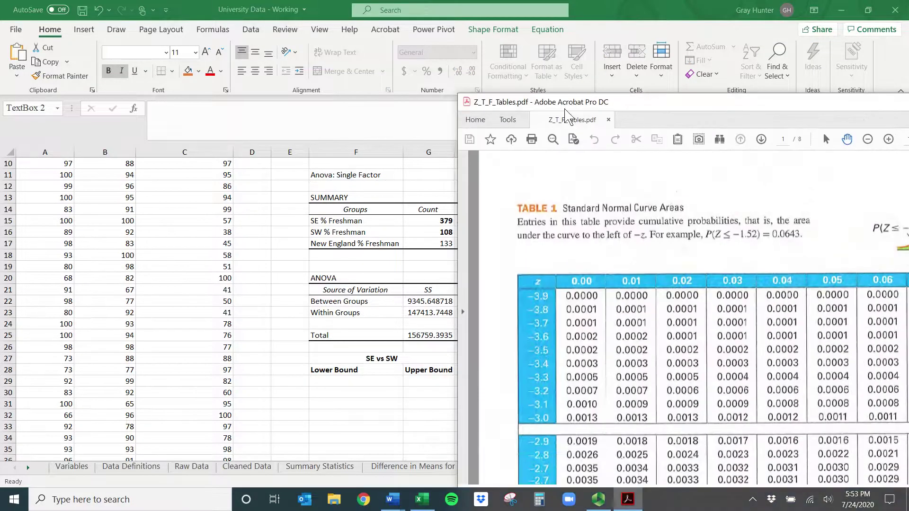
# - Reposition the Z_T_F_Tables window and mark Table 2's 0.025 column header
pyautogui.moveTo(615, 94); pyautogui.dragTo(379, 67)
pyautogui.moveTo(444, 66); pyautogui.dragTo(374, 36)
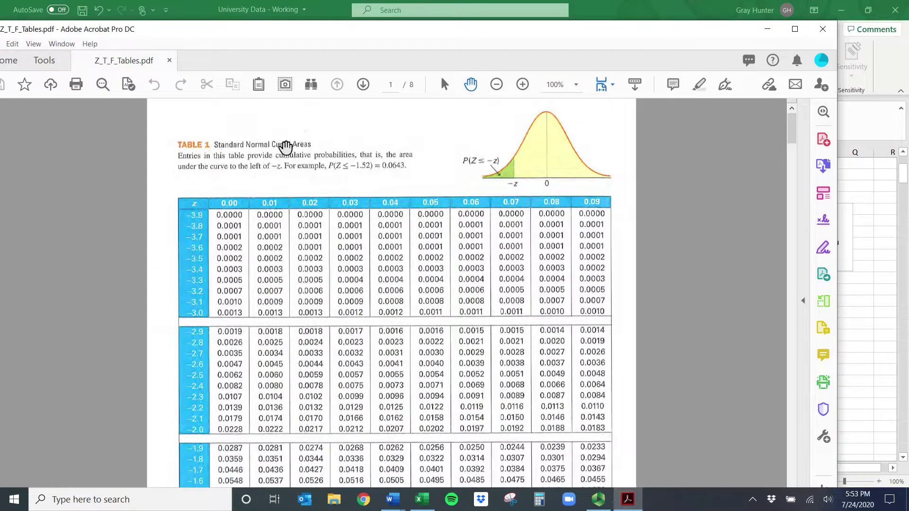
pyautogui.scroll(-15, 326, 156)
pyautogui.scroll(-6, 327, 158)
pyautogui.scroll(3, 327, 157)
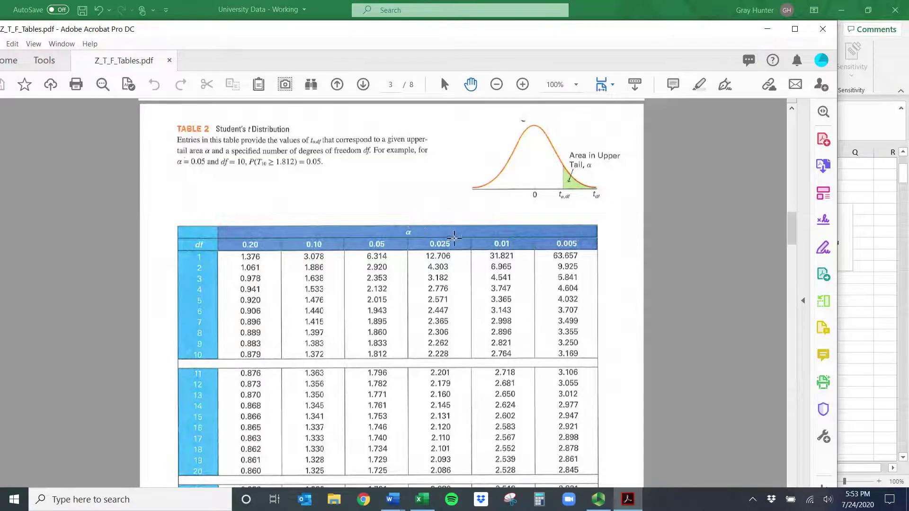
pyautogui.doubleClick(436, 245)
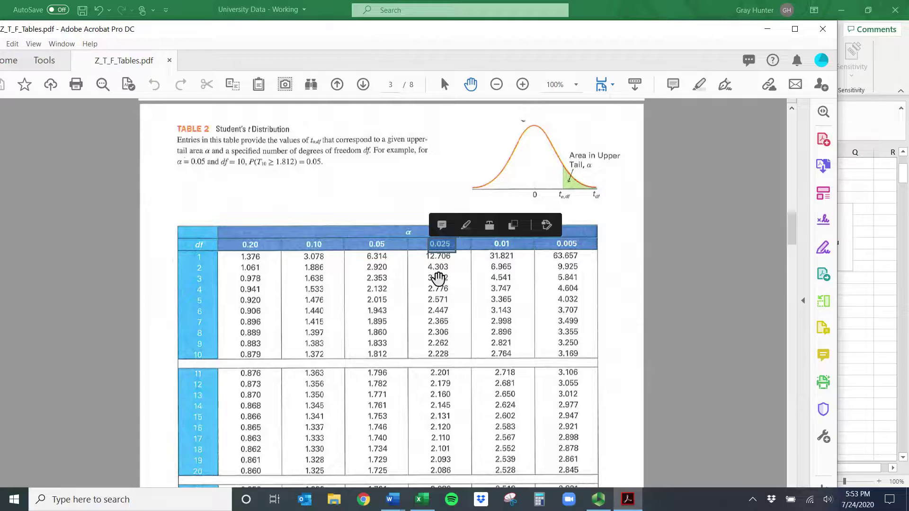
# - Read the large-df t value 1.965 and move Acrobat aside to reveal the ANOVA sheet
pyautogui.scroll(-3, 440, 290)
pyautogui.scroll(-3, 440, 290)
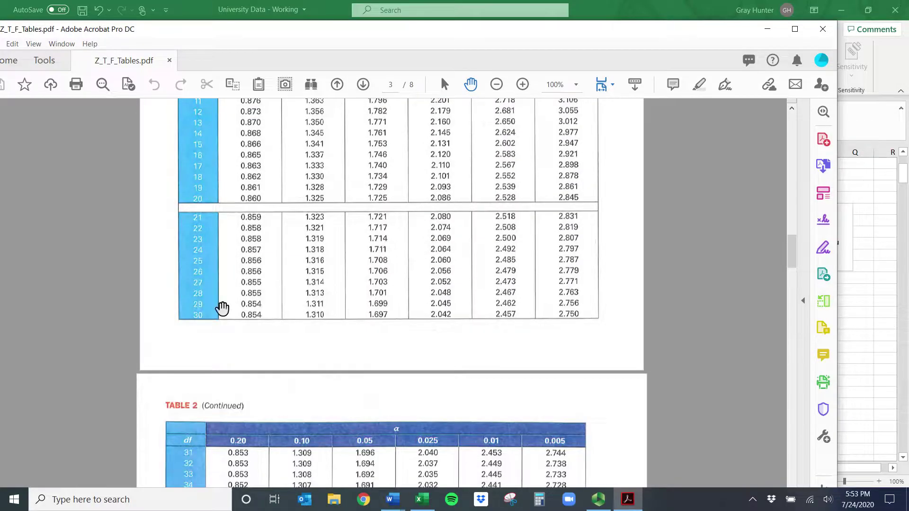
pyautogui.scroll(3, 171, 161)
pyautogui.scroll(-12, 209, 237)
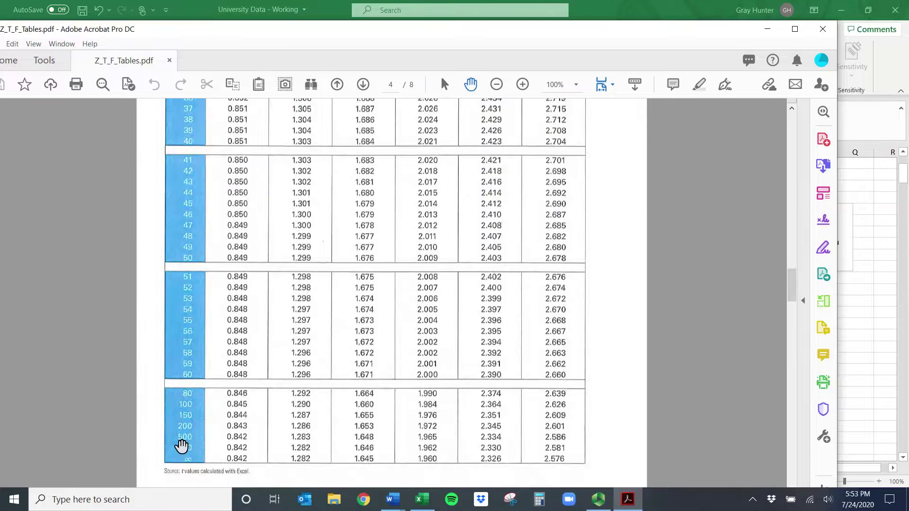
pyautogui.scroll(3, 209, 306)
pyautogui.scroll(-5, 209, 309)
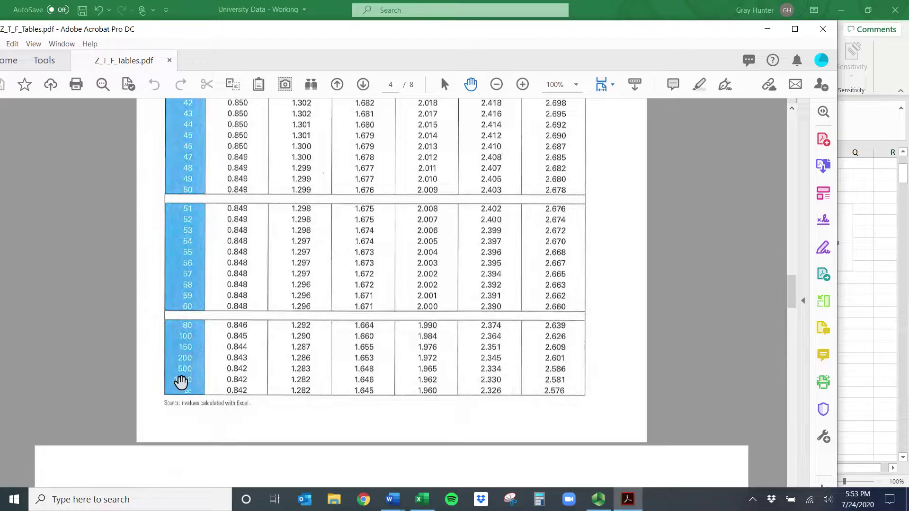
pyautogui.click(185, 374)
pyautogui.scroll(3, 183, 365)
pyautogui.moveTo(431, 98); pyautogui.dragTo(381, 387)
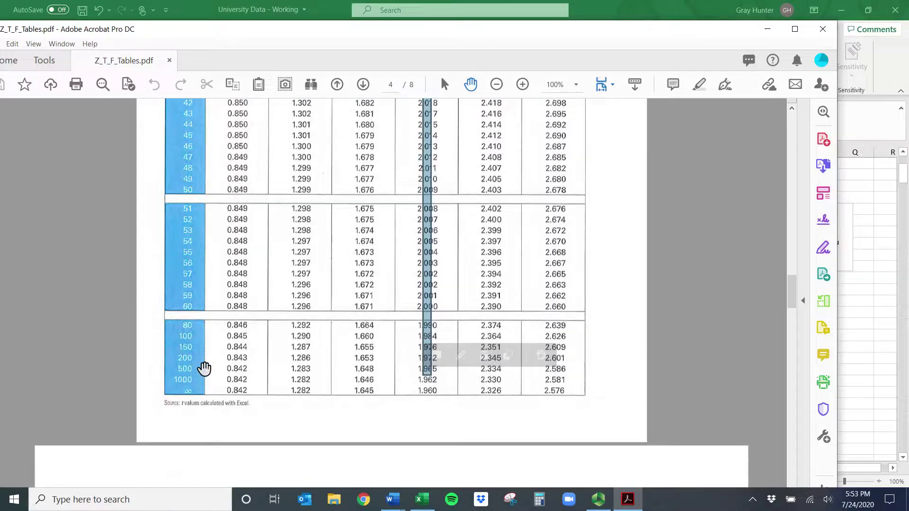
pyautogui.hotkey('ctrl', 'a')
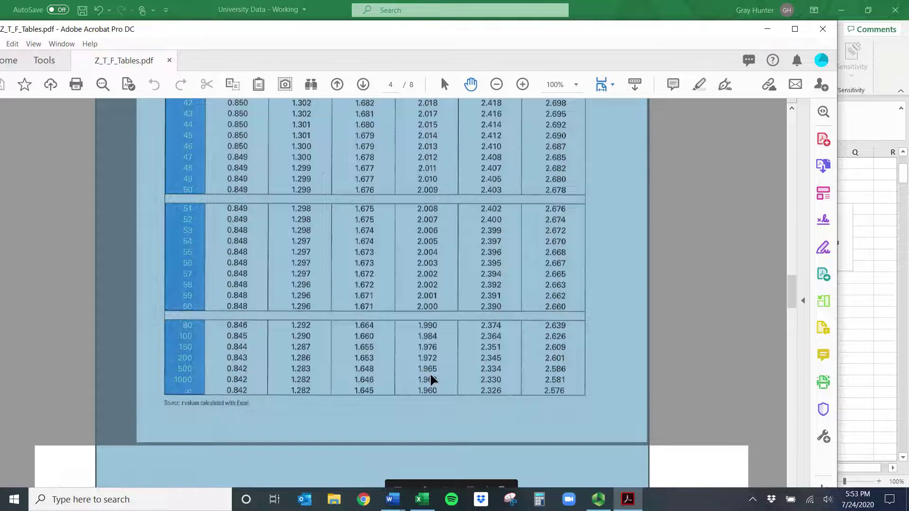
pyautogui.moveTo(570, 33); pyautogui.dragTo(870, 78)
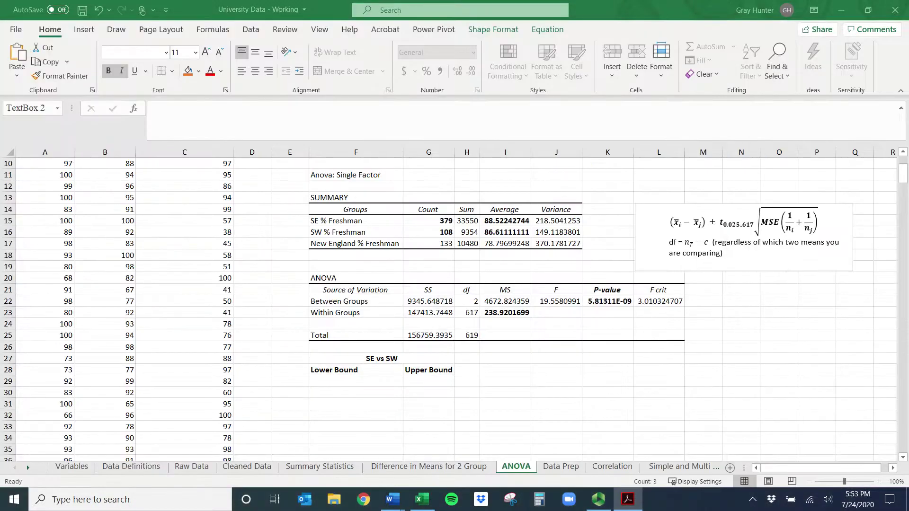
pyautogui.click(734, 290)
# - Add an italic, centred 't crit = 1.965' note in N21 beside the ANOVA table
pyautogui.write('t crit = 1.965')
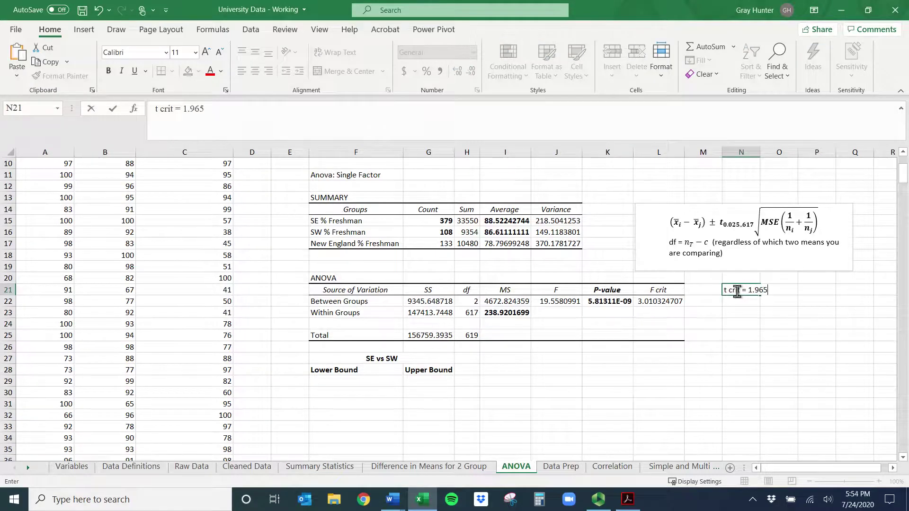
pyautogui.hotkey('ctrl', 'i')
pyautogui.click(736, 291)
pyautogui.hotkey('alt', 'h')
pyautogui.press('a')
pyautogui.press('c')
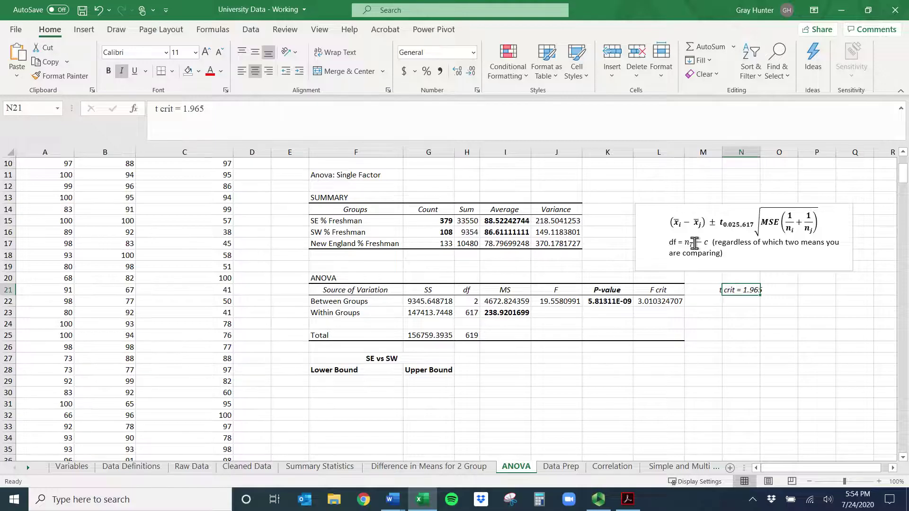
# - Start the F29 lower bound with the SE minus SW average difference, (I15-I16)
pyautogui.click(368, 381)
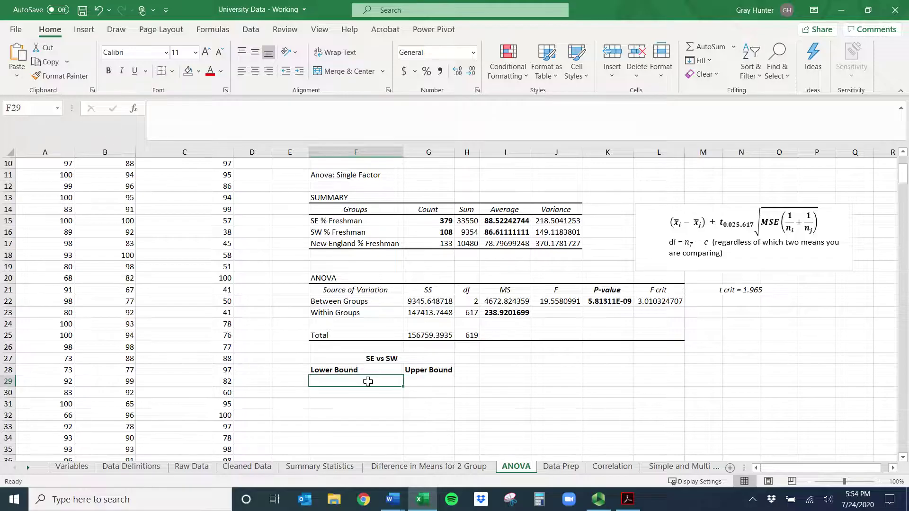
pyautogui.write('=(')
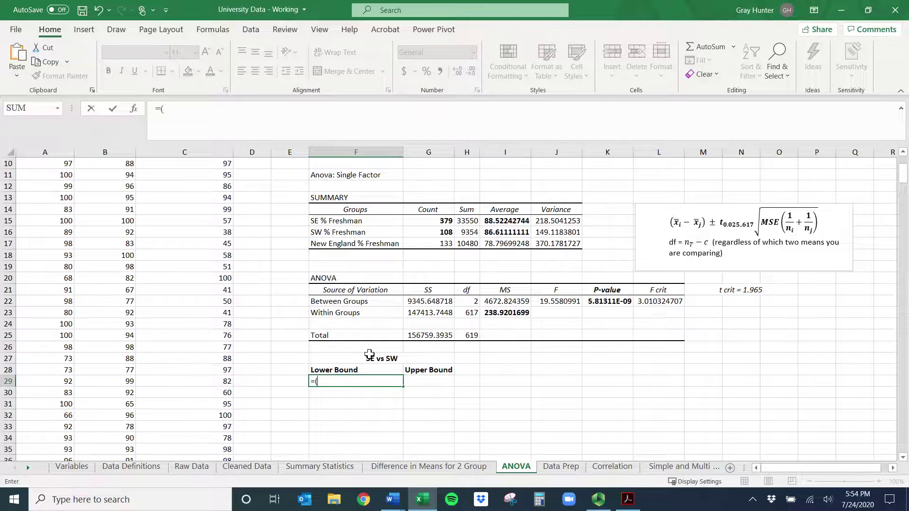
pyautogui.click(503, 223)
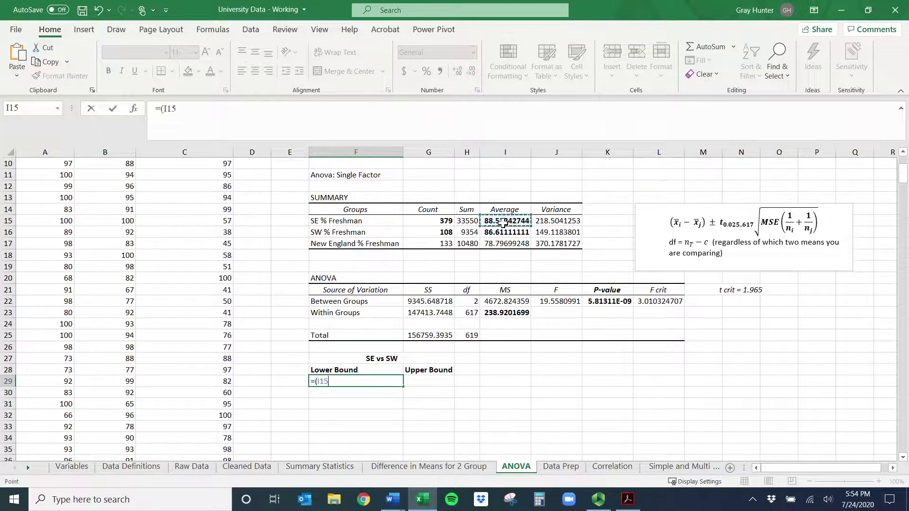
pyautogui.write('-')
pyautogui.click(495, 232)
pyautogui.write(')-1.965')
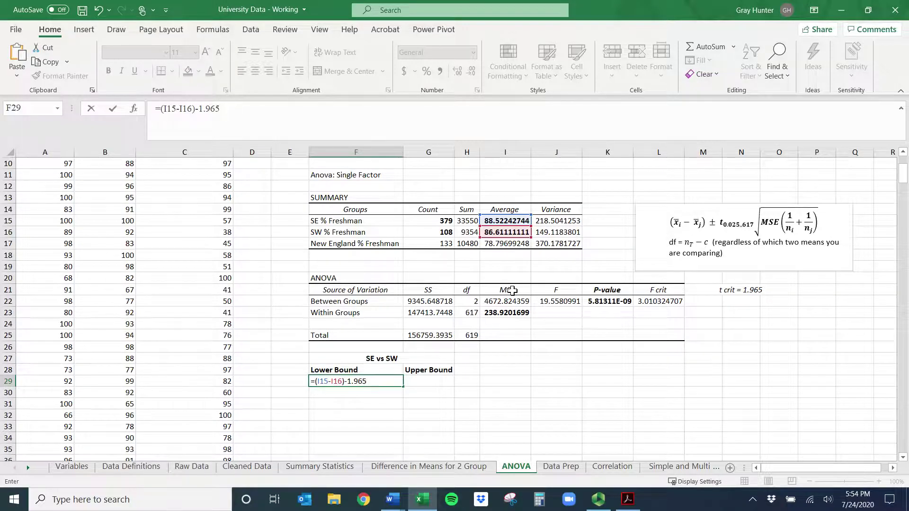
pyautogui.write('*')
# - Finish it with 1.965*SQRT(I23*(1/G15+1/G16)) so F29 shows -1.401687669
pyautogui.write('sqrt')
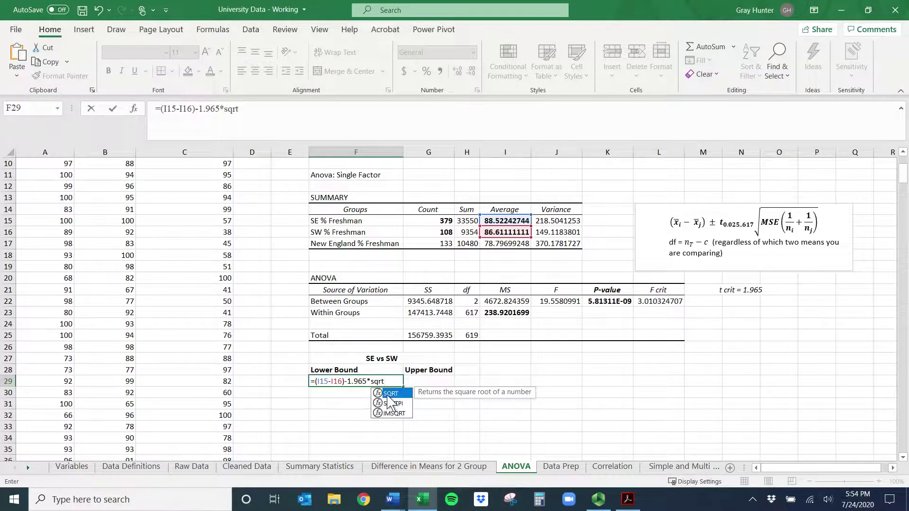
pyautogui.doubleClick(391, 394)
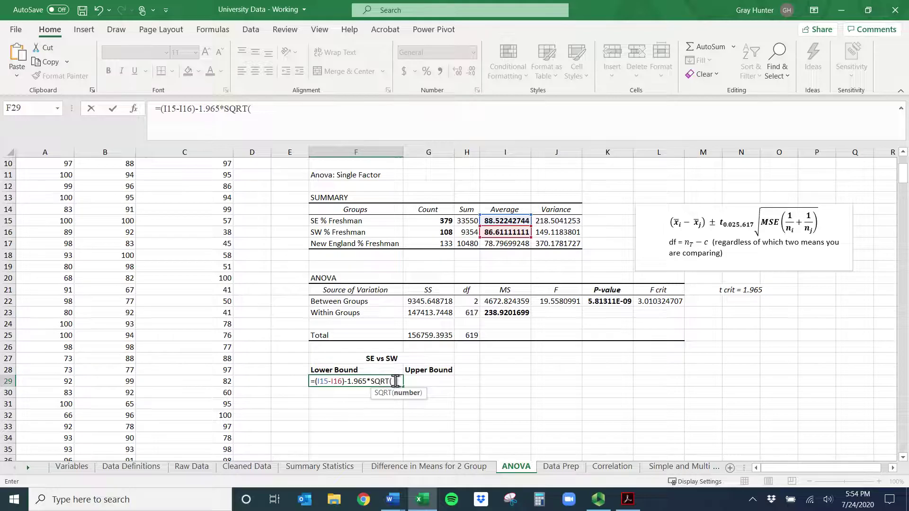
pyautogui.click(508, 312)
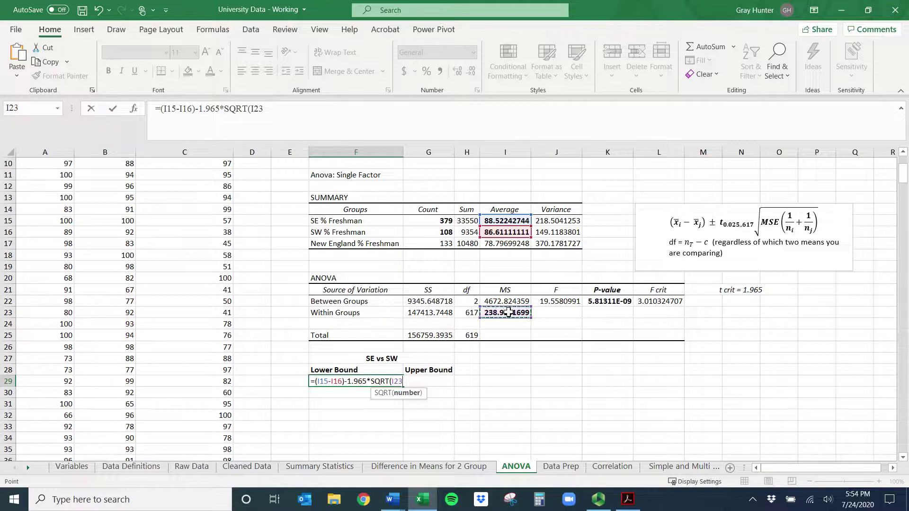
pyautogui.write('*')
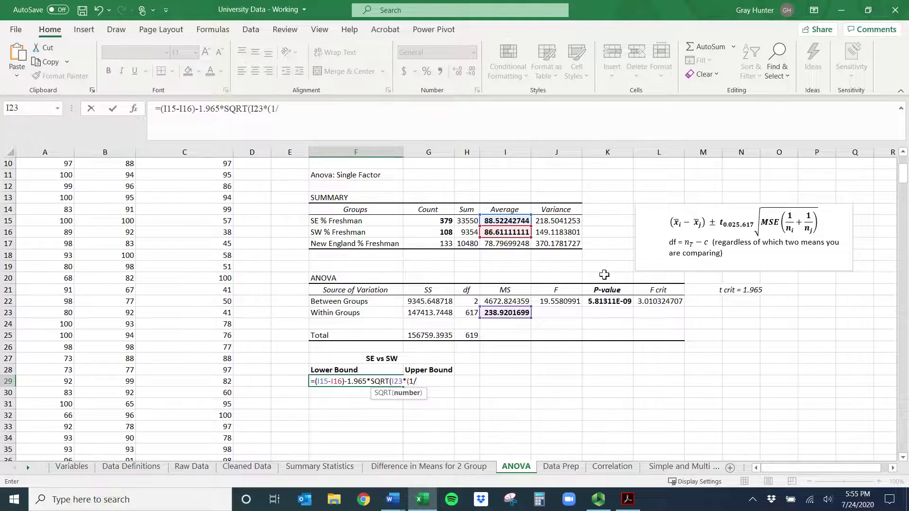
pyautogui.click(427, 222)
pyautogui.write('+1/')
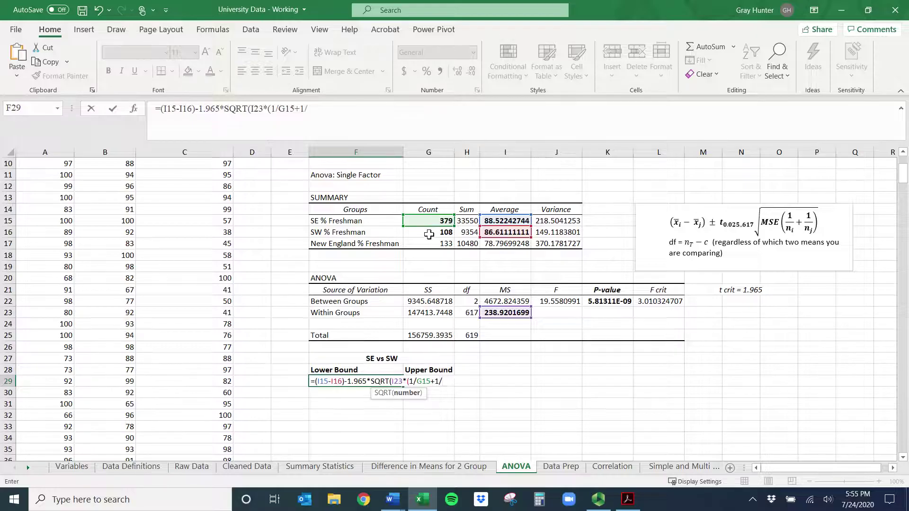
pyautogui.click(429, 234)
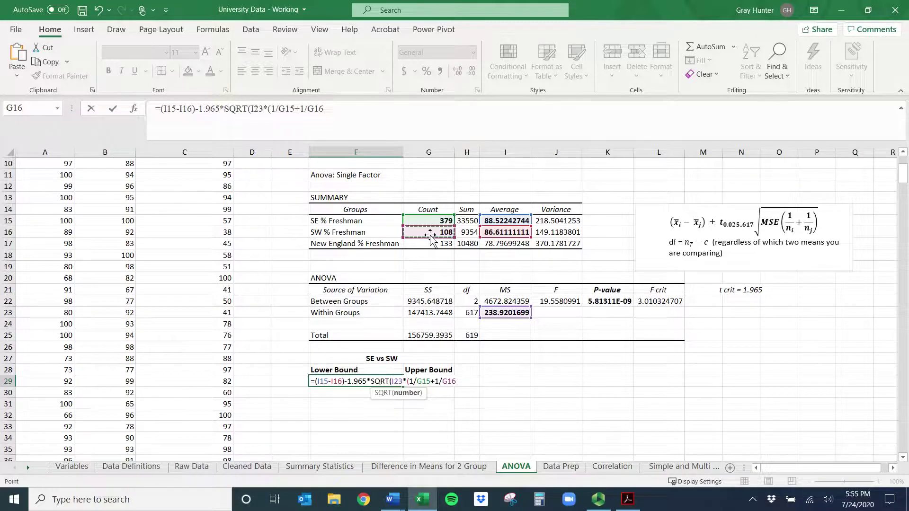
pyautogui.write('))')
pyautogui.press('Return')
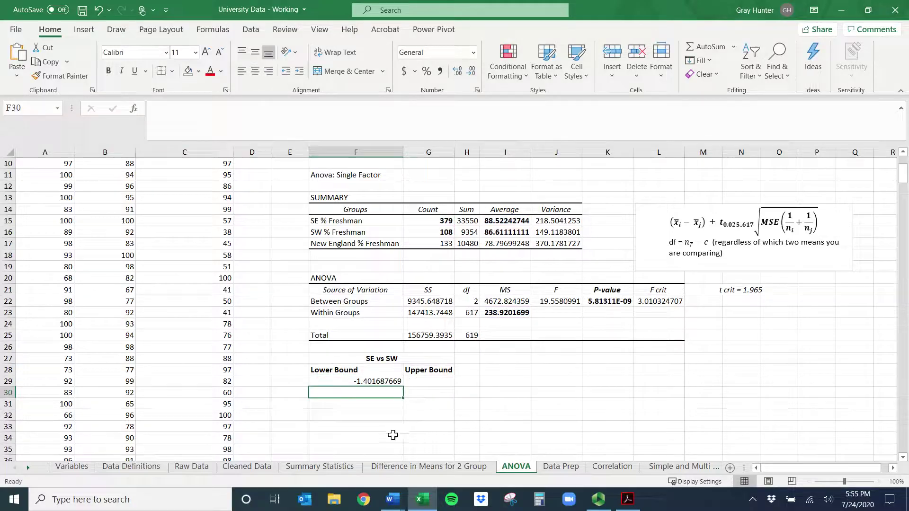
# - Copy the lower-bound formula into G29 with +1.965, giving an upper bound of 5.224320328
pyautogui.click(359, 381)
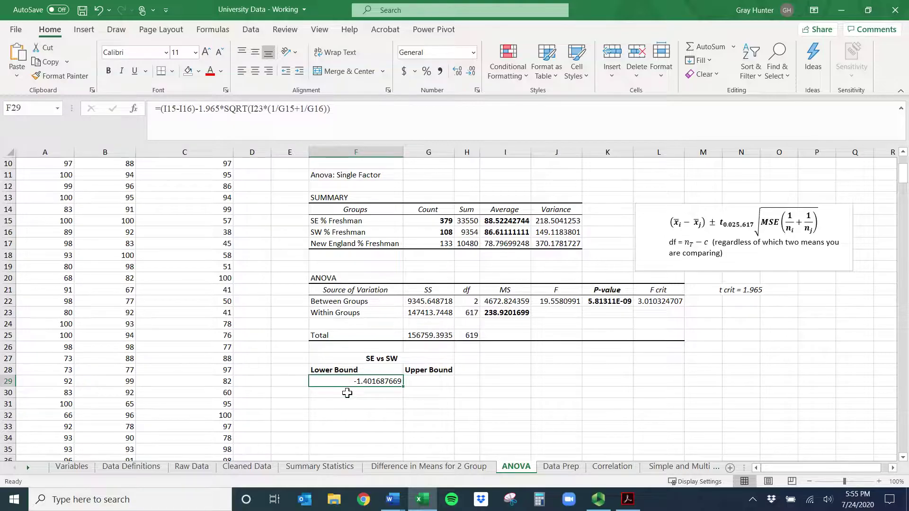
pyautogui.click(351, 108)
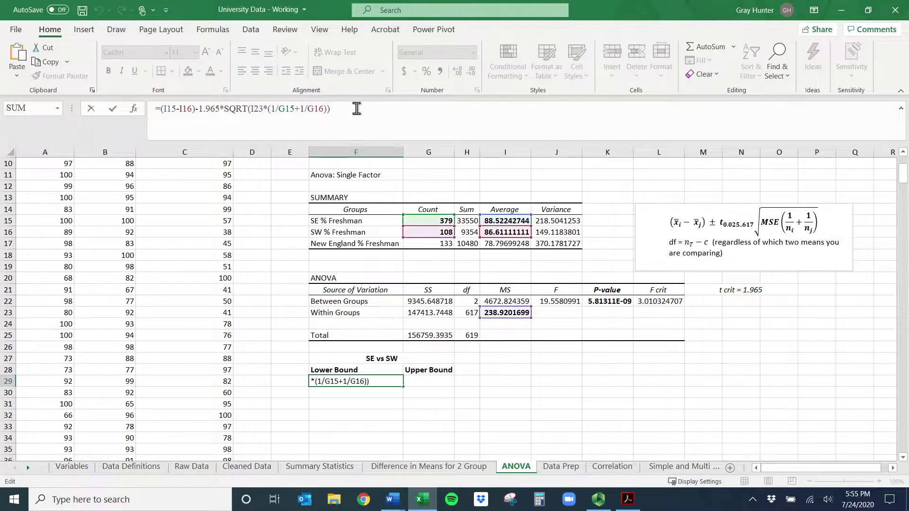
pyautogui.moveTo(357, 108); pyautogui.dragTo(136, 110)
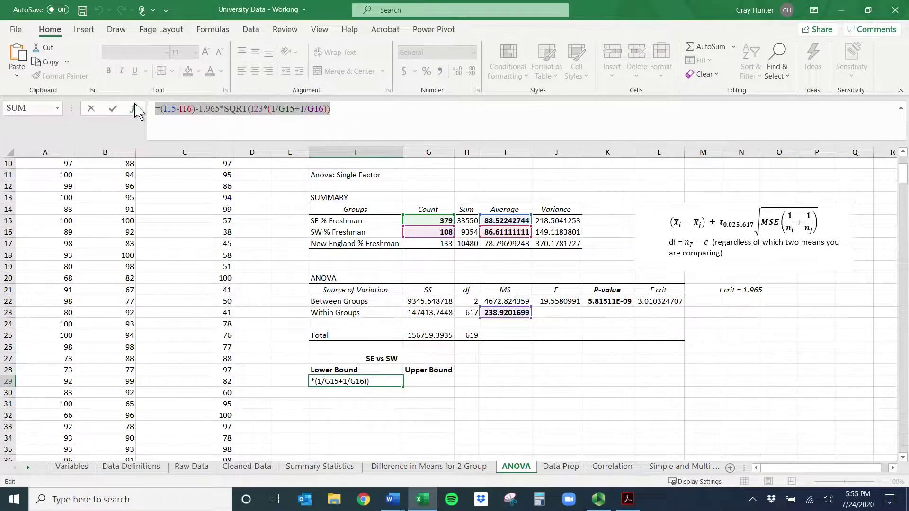
pyautogui.press('Return')
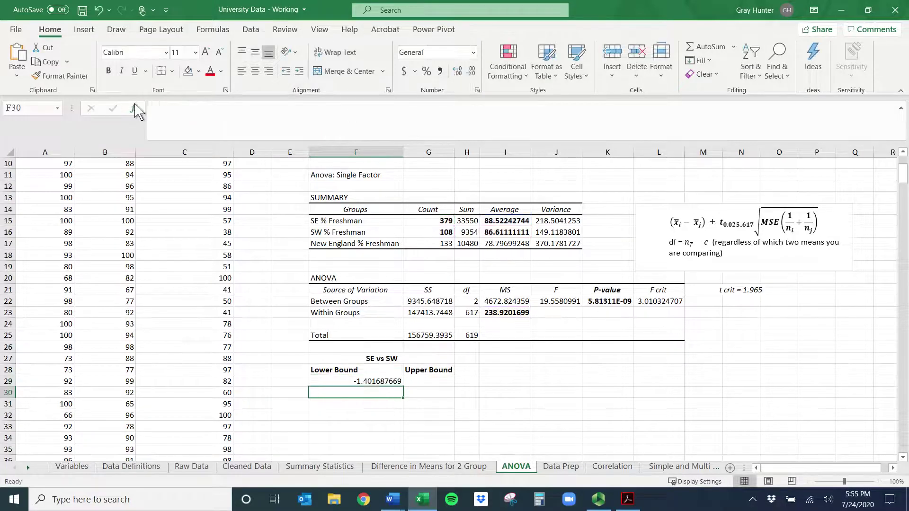
pyautogui.click(443, 381)
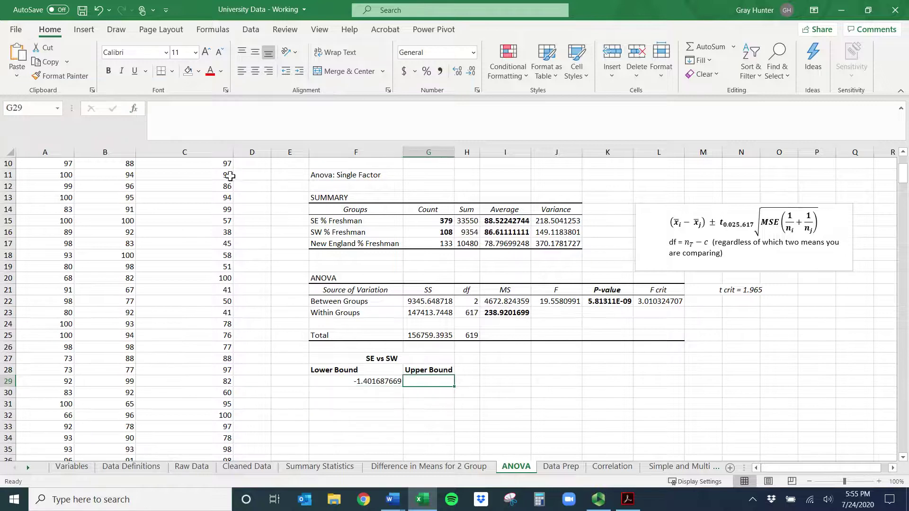
pyautogui.click(189, 114)
pyautogui.hotkey('ctrl', 'v')
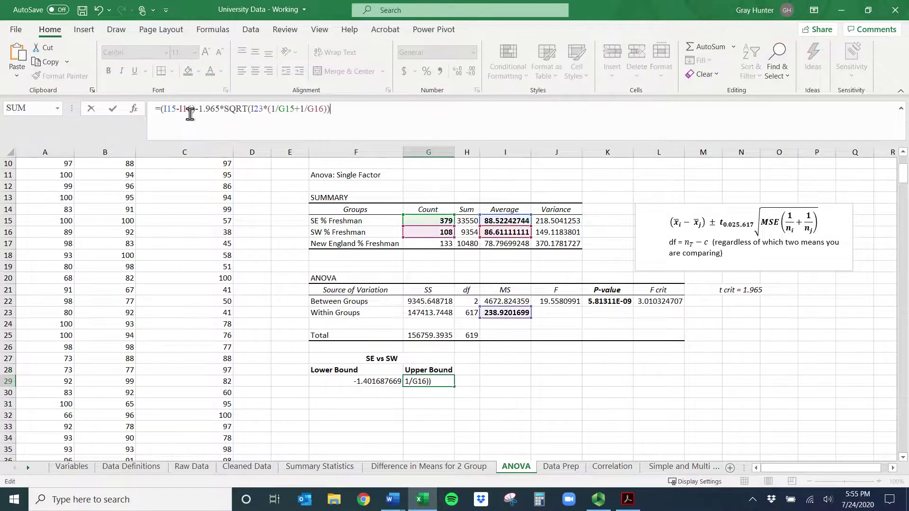
pyautogui.click(219, 109)
pyautogui.write('5')
pyautogui.press('Return')
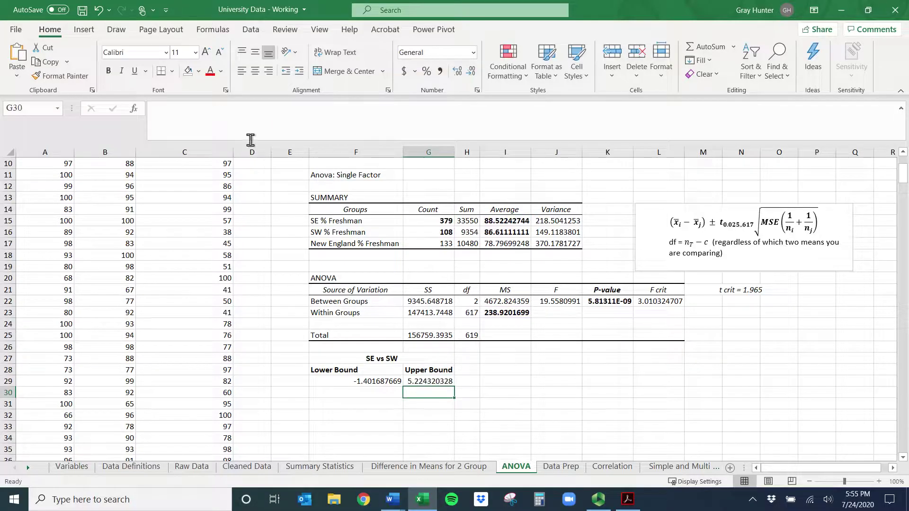
# - Check the F29 and G29 formulas of the SE vs SW interval
pyautogui.moveTo(376, 381); pyautogui.dragTo(428, 381)
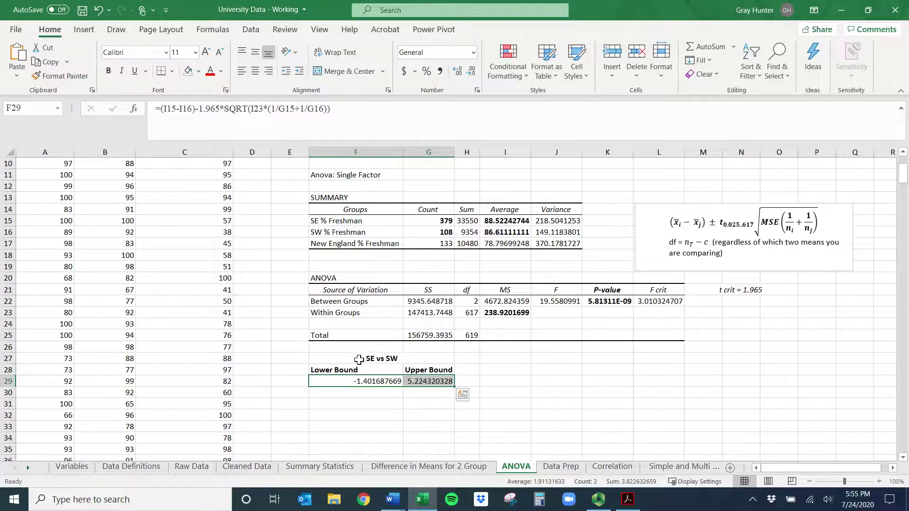
pyautogui.click(363, 382)
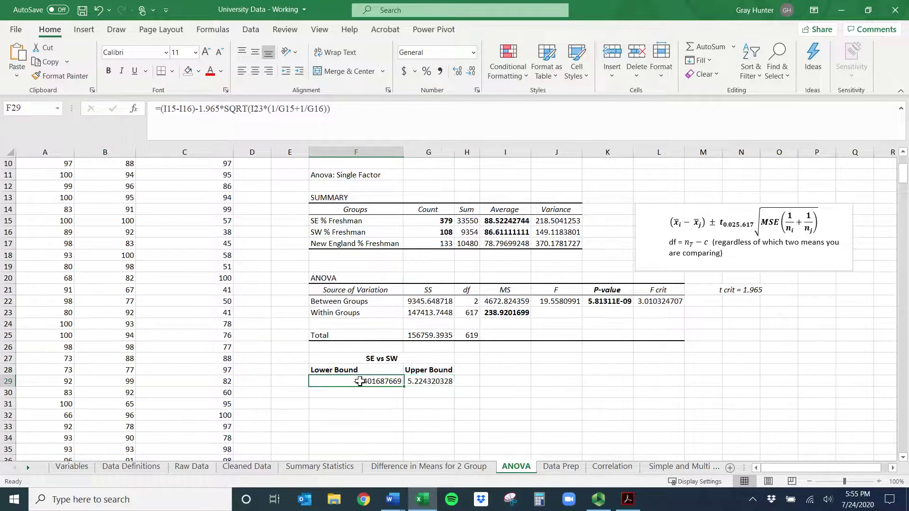
pyautogui.click(421, 382)
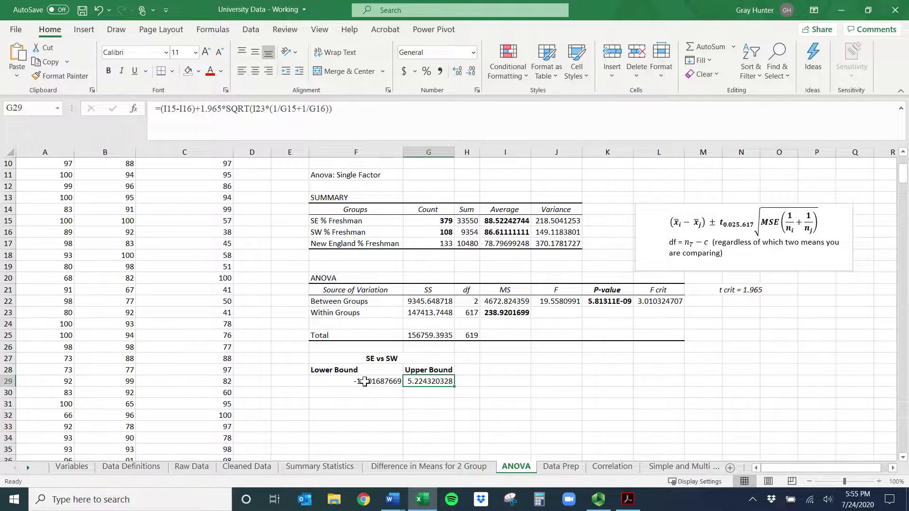
pyautogui.click(364, 381)
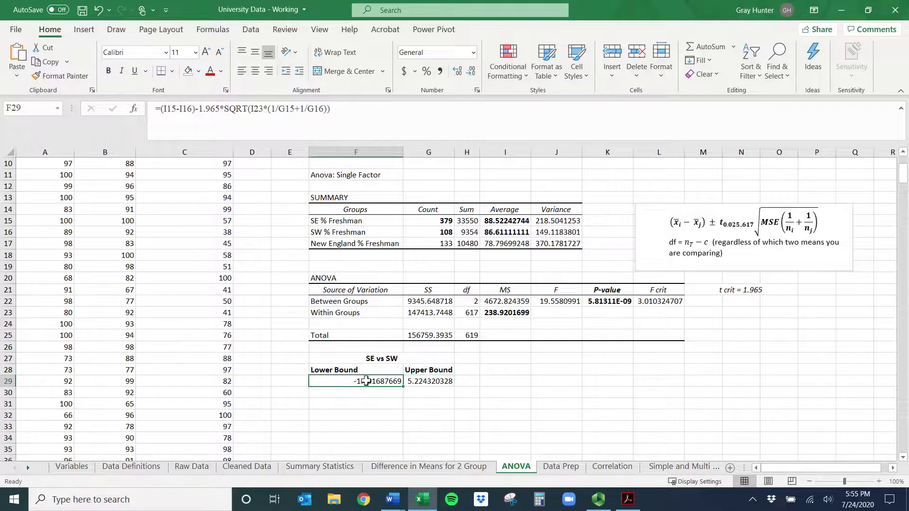
pyautogui.click(431, 383)
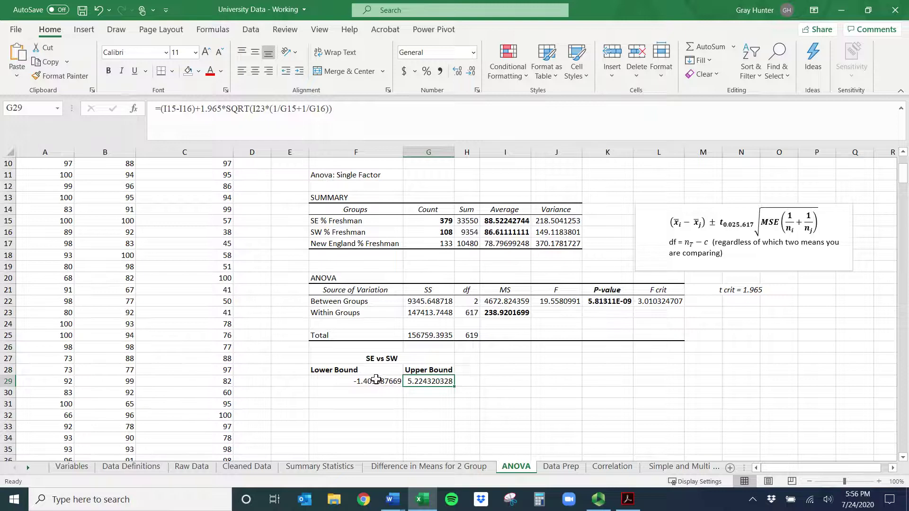
pyautogui.click(485, 378)
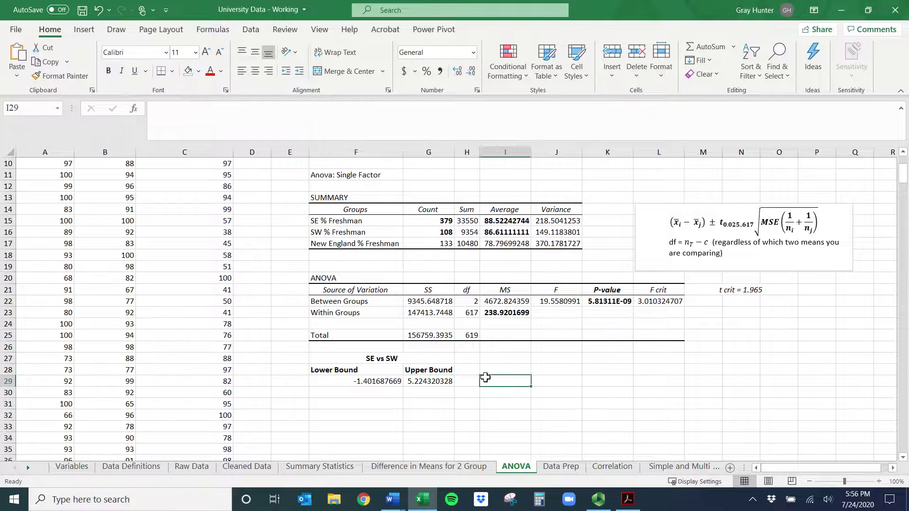
# - Write in I29: 0 is in the CI, thus no difference between these two groups can be proven
pyautogui.write('0 is in th')
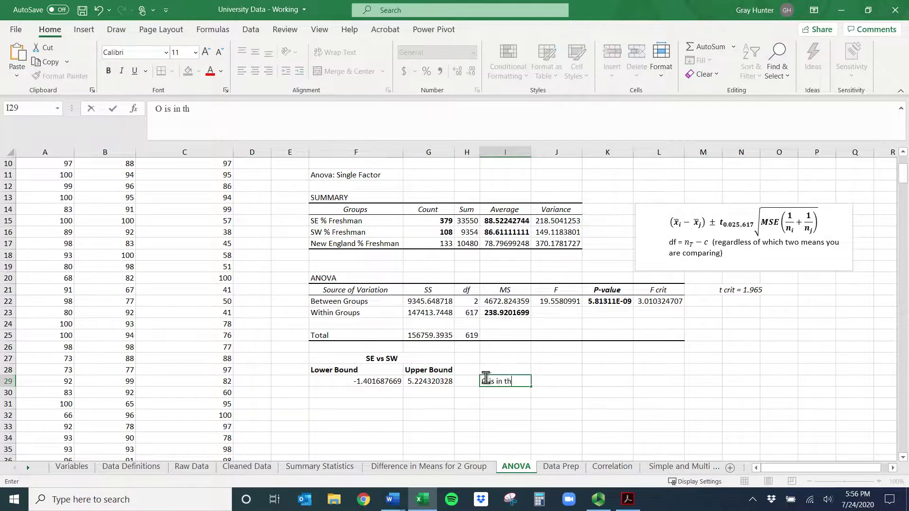
pyautogui.write('e CI, thus we cannot ')
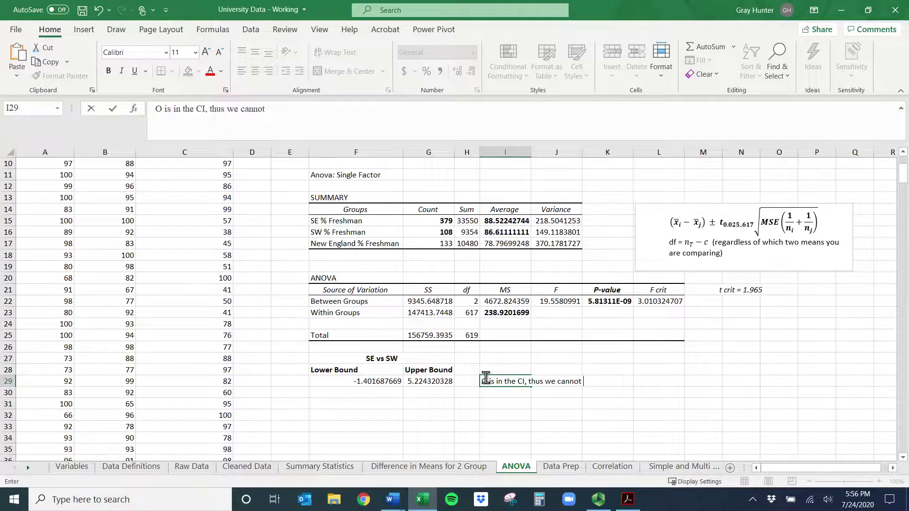
pyautogui.write('prove that there is a')
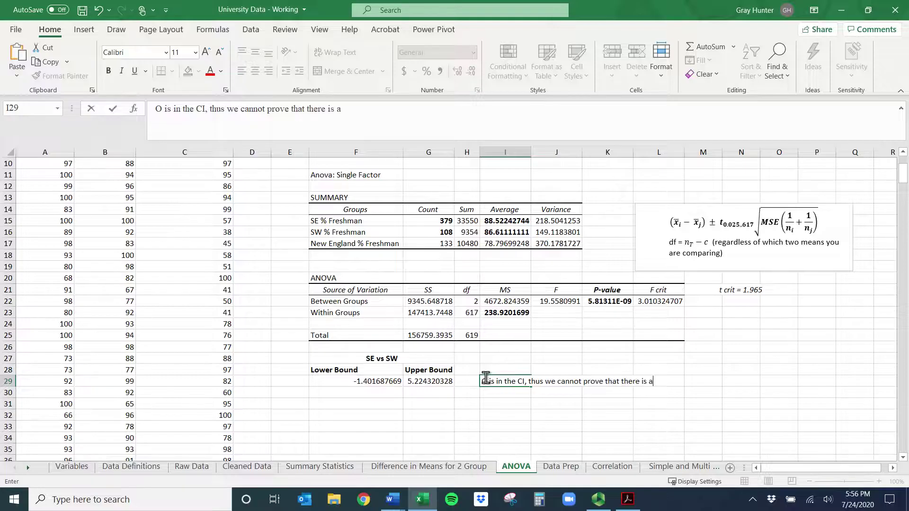
pyautogui.write(' difference betwe')
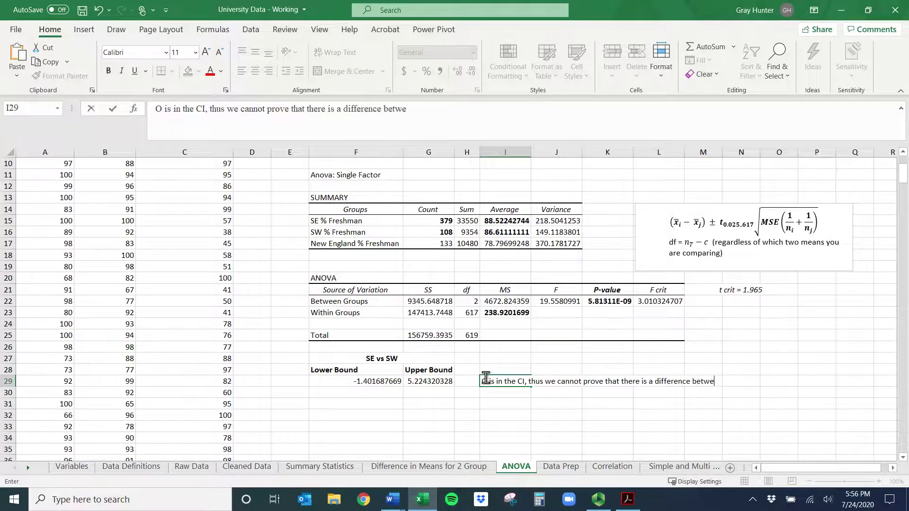
pyautogui.write('en these two group')
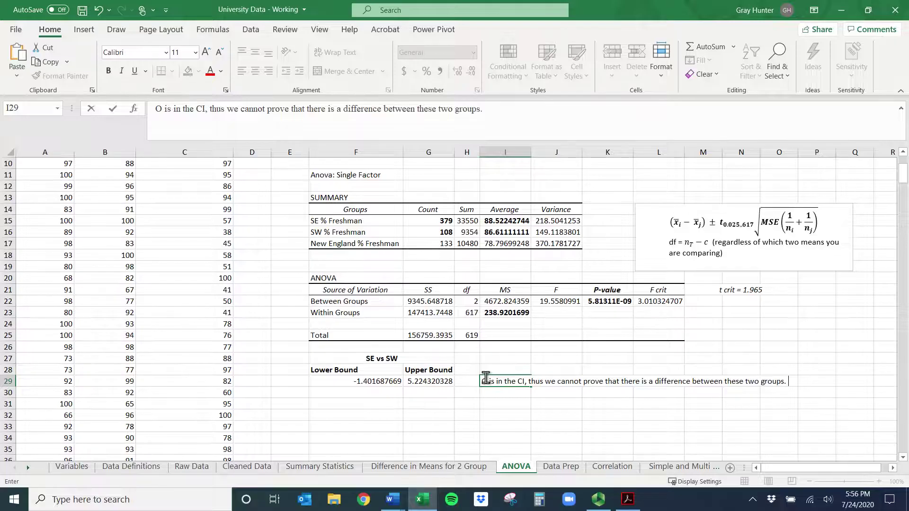
pyautogui.write('s.')
pyautogui.press('Return')
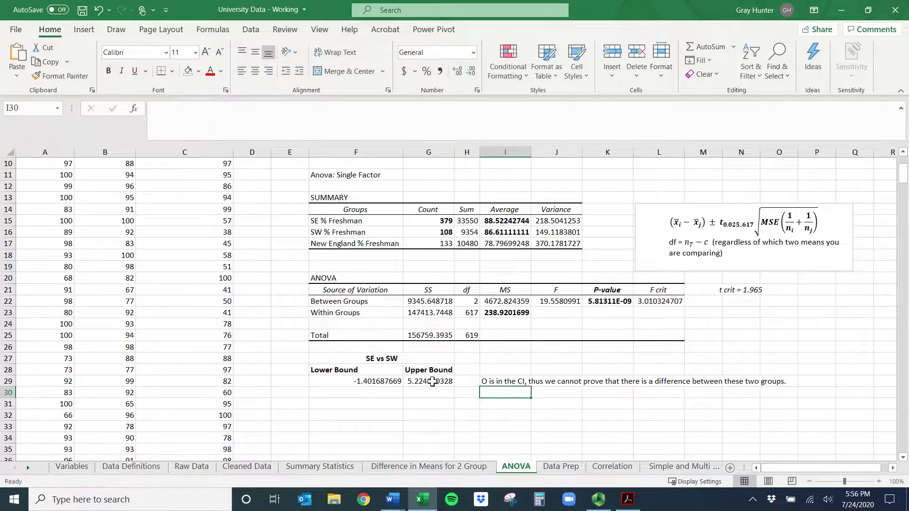
# - Copy the SE vs SW heading block to F31 and retitle it SE vs NE
pyautogui.click(348, 220)
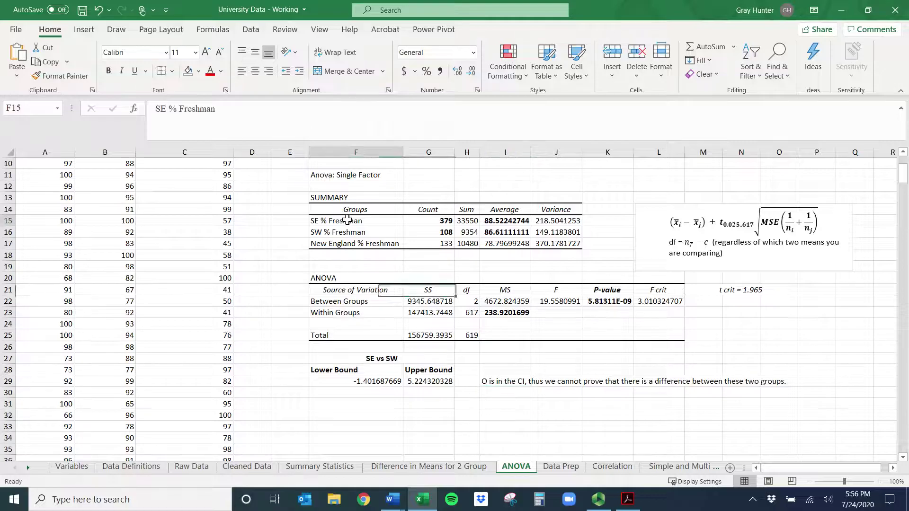
pyautogui.click(343, 245)
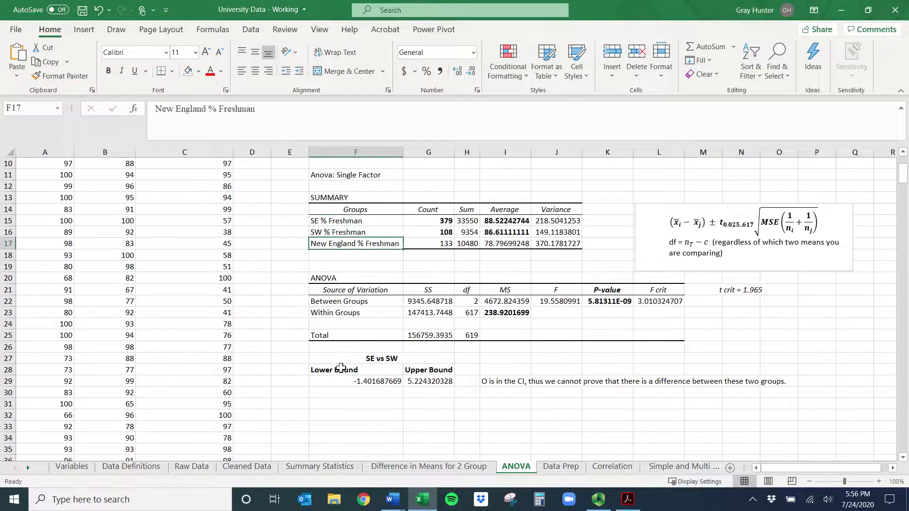
pyautogui.moveTo(350, 356); pyautogui.dragTo(414, 367)
pyautogui.hotkey('ctrl', 'c')
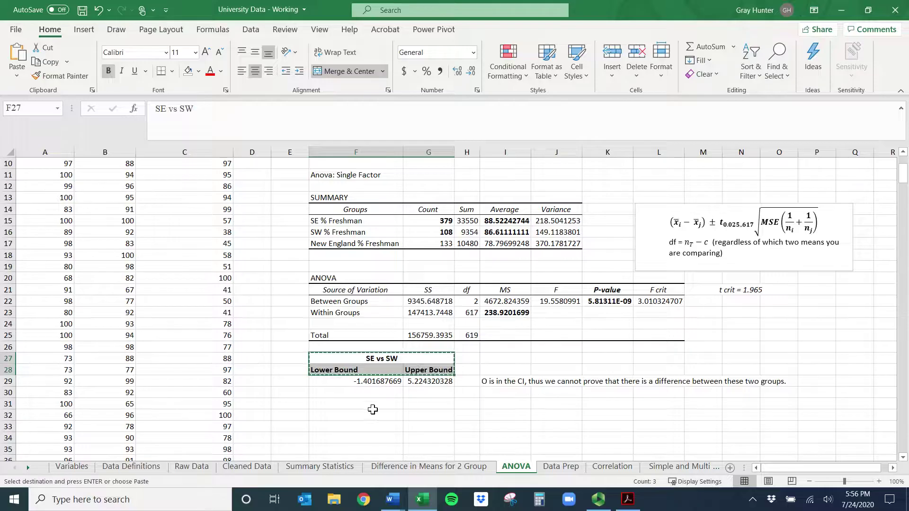
pyautogui.click(374, 405)
pyautogui.hotkey('ctrl', 'v')
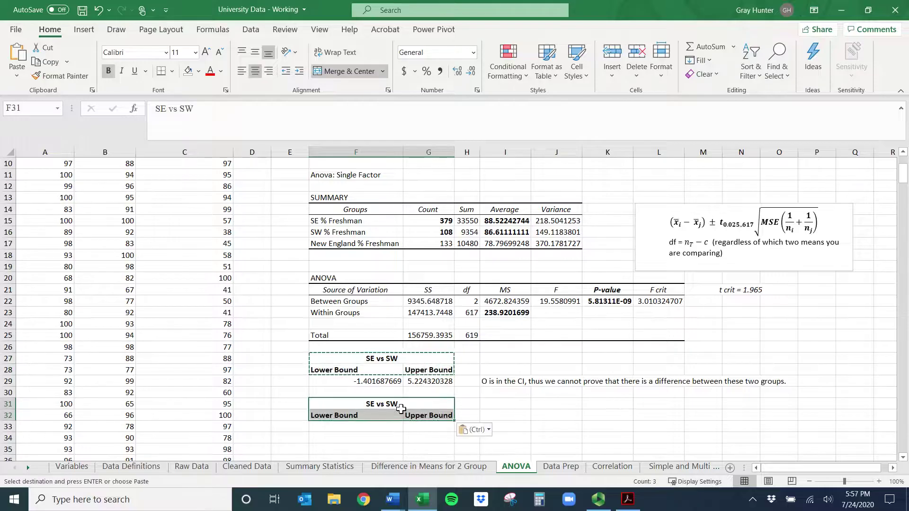
pyautogui.click(248, 112)
pyautogui.press('BackSpace')
pyautogui.press('BackSpace')
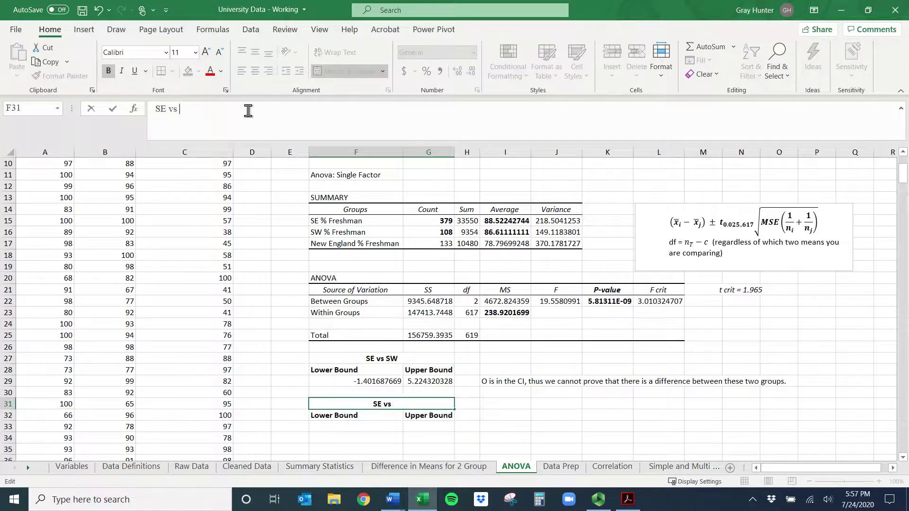
pyautogui.write('NE')
pyautogui.press('Return')
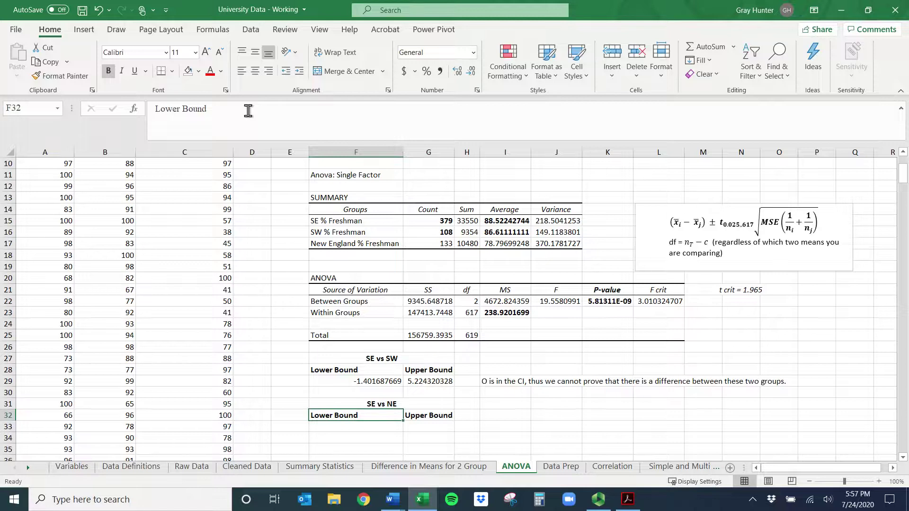
# - Build the F33 lower bound from I15, I17, 1.965, I23, G15 and G17
pyautogui.click(391, 425)
pyautogui.write('=')
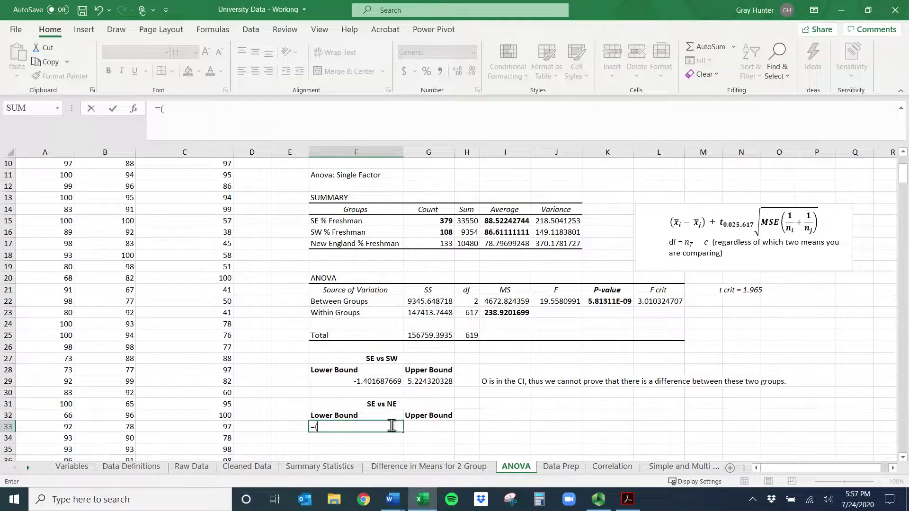
pyautogui.write('(')
pyautogui.click(516, 222)
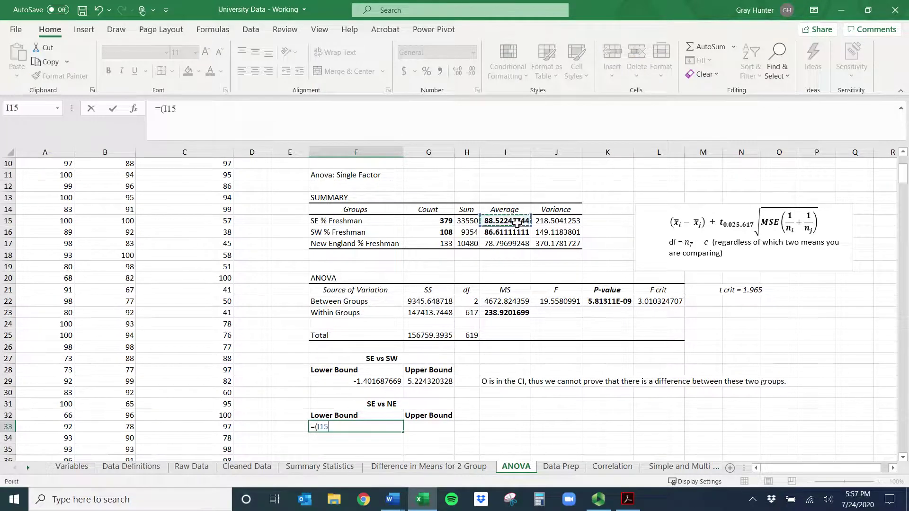
pyautogui.write('-')
pyautogui.click(523, 245)
pyautogui.write(')')
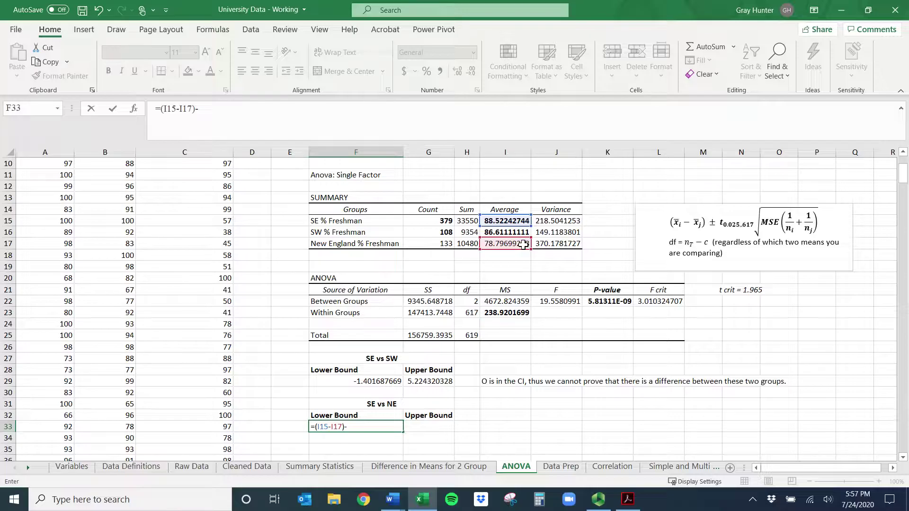
pyautogui.write('-1.965*sqrt(')
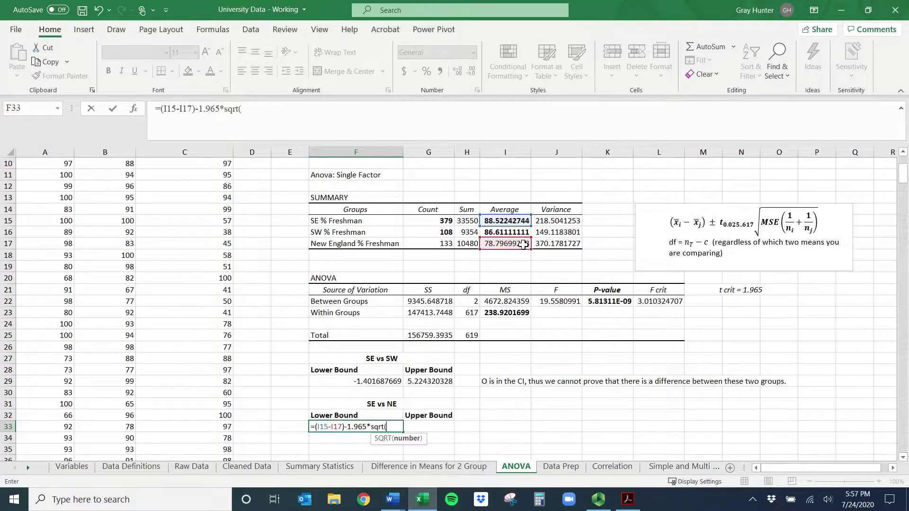
pyautogui.click(517, 312)
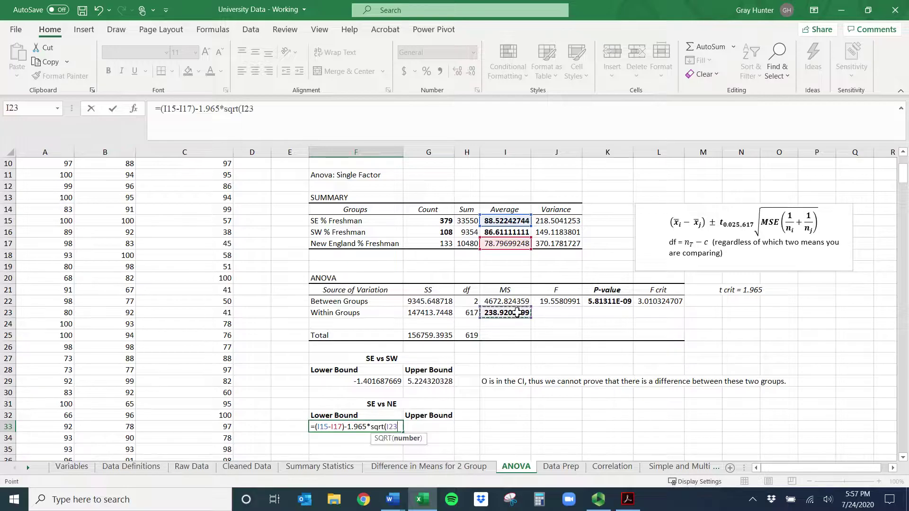
pyautogui.write('(1/')
pyautogui.click(445, 221)
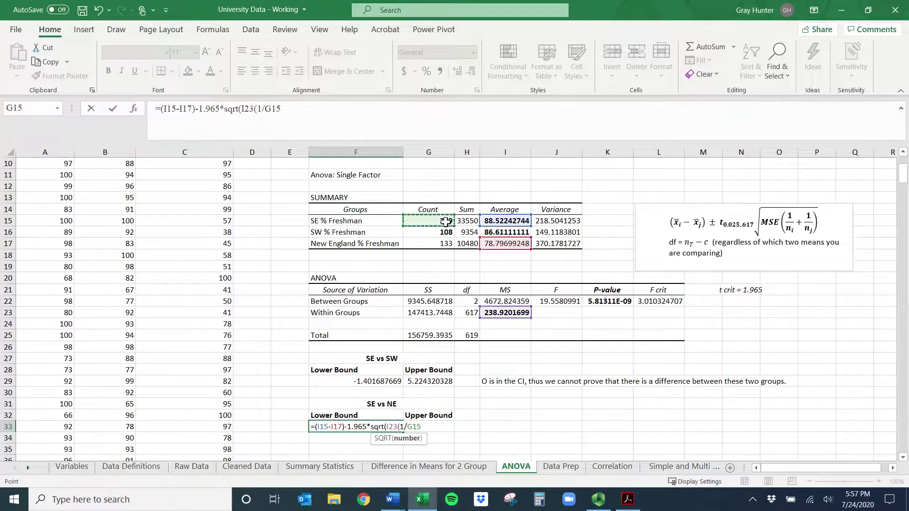
pyautogui.write('+1/')
pyautogui.click(441, 243)
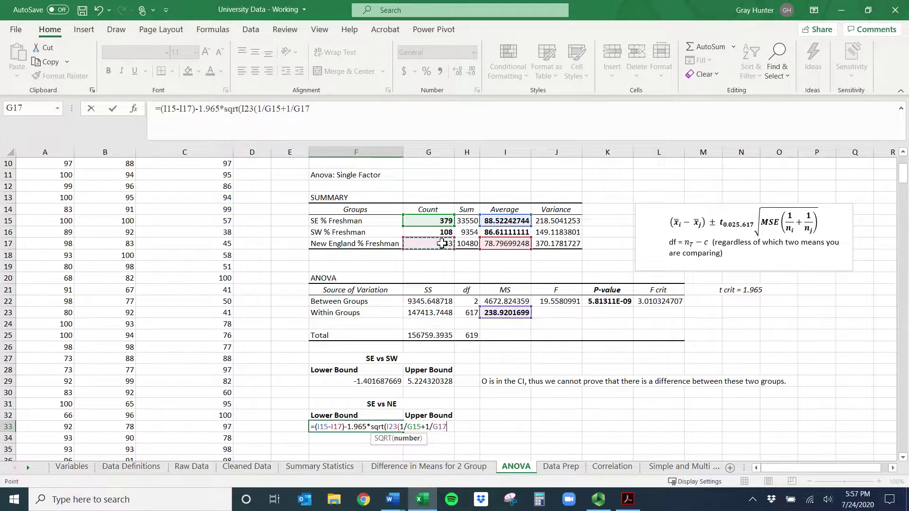
# - Fix the #REF! in F33 by inserting the missing *, giving a lower bound of 6.664327912
pyautogui.write('))')
pyautogui.press('Return')
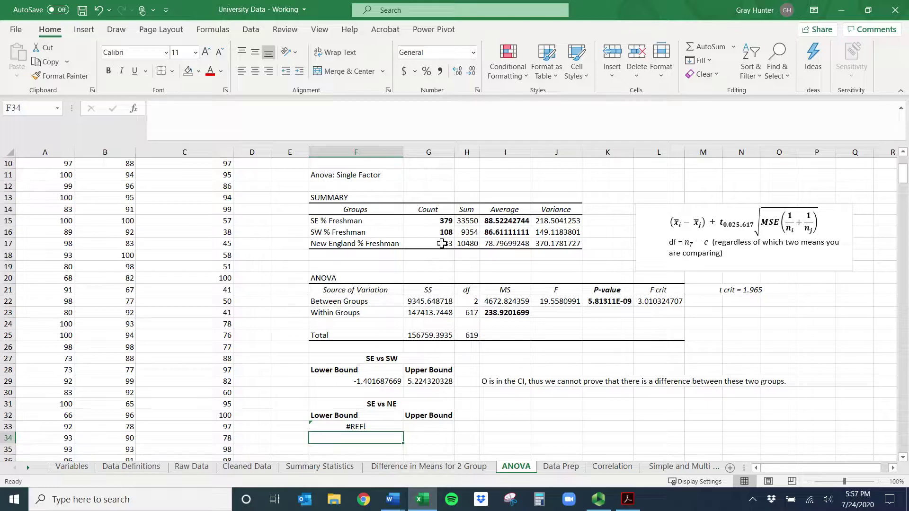
pyautogui.click(356, 427)
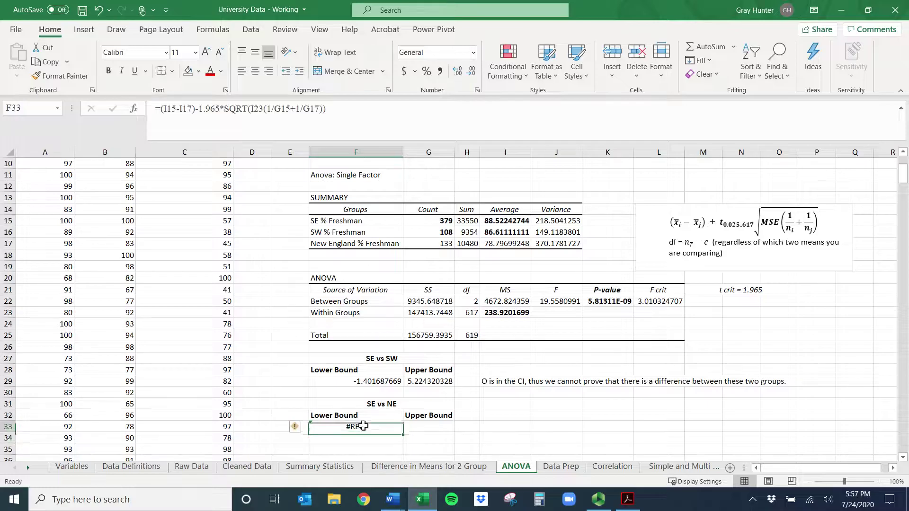
pyautogui.click(259, 108)
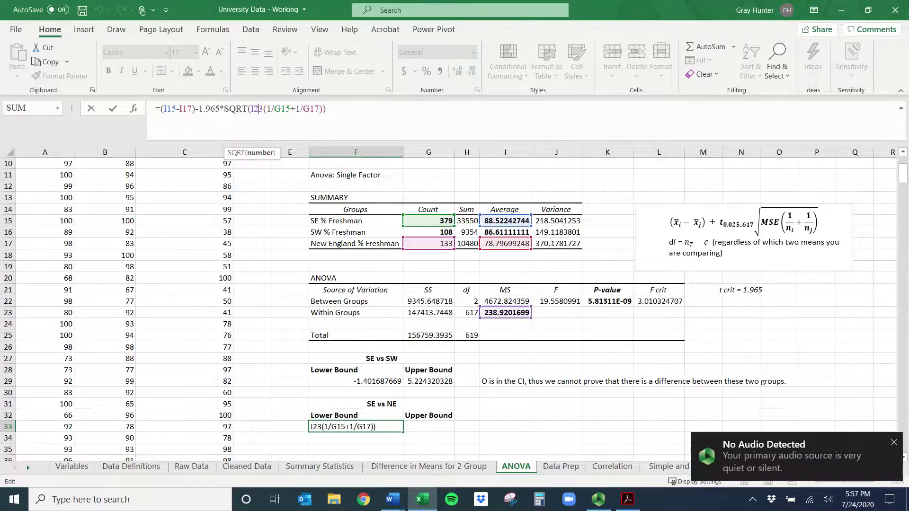
pyautogui.click(265, 109)
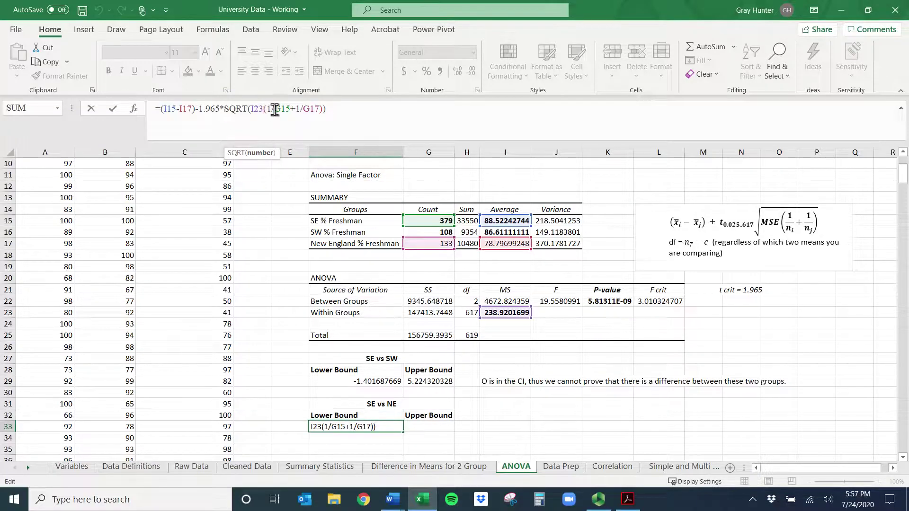
pyautogui.write('*')
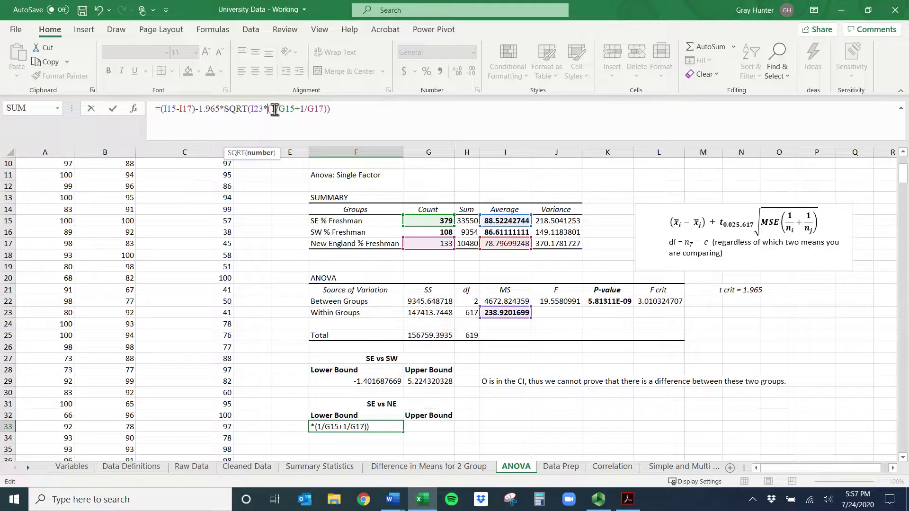
pyautogui.press('Return')
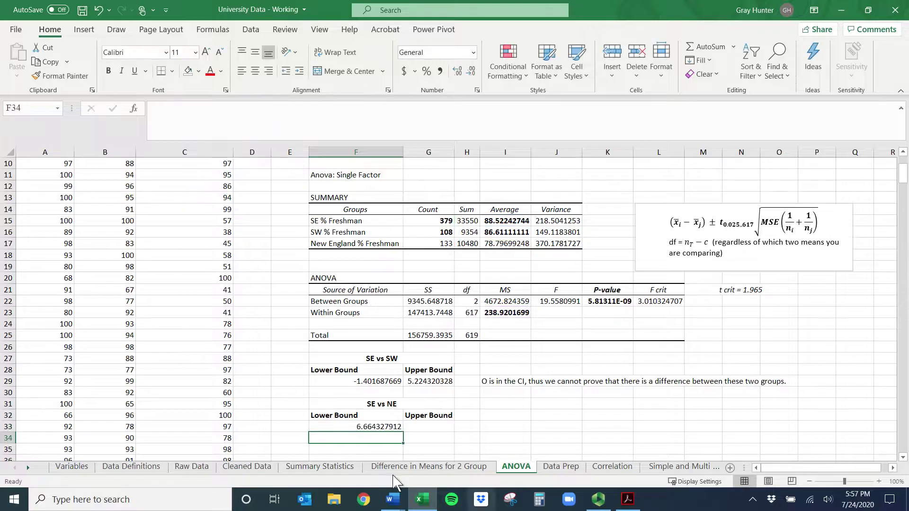
# - Copy the lower-bound formula into G33 with + before 1.965, giving 12.78654201
pyautogui.click(356, 426)
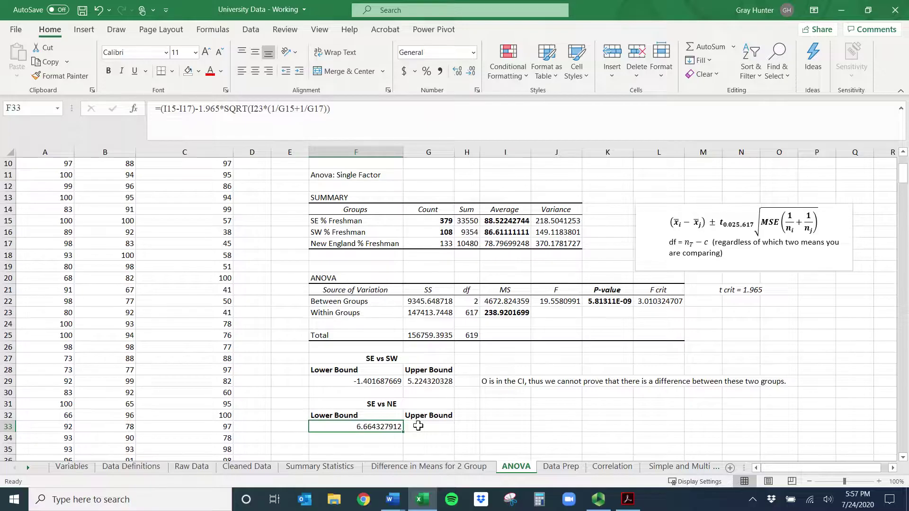
pyautogui.moveTo(349, 107); pyautogui.dragTo(137, 103)
pyautogui.hotkey('ctrl', 'c')
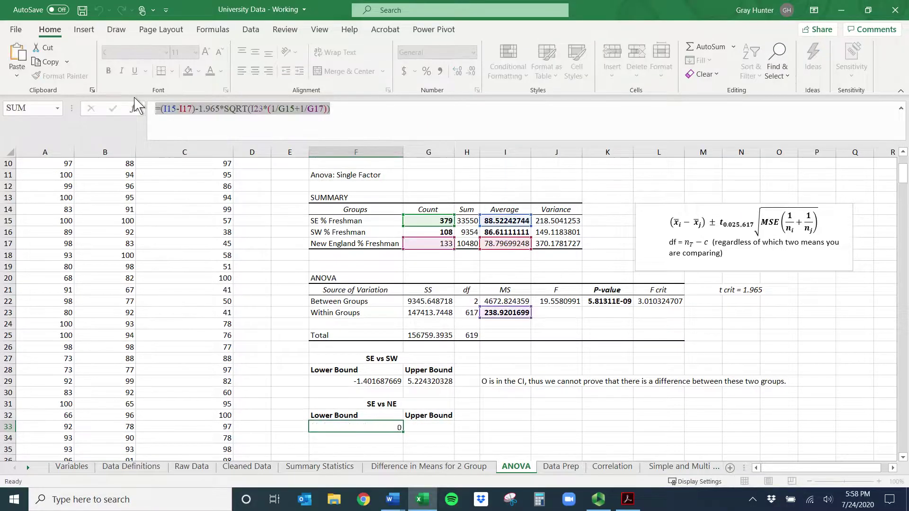
pyautogui.press('Return')
pyautogui.press('Up')
pyautogui.press('Right')
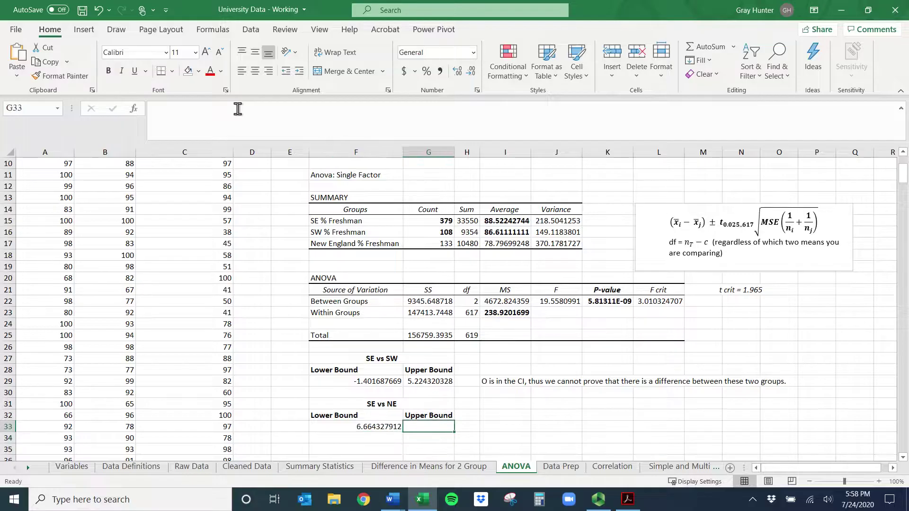
pyautogui.click(238, 108)
pyautogui.hotkey('ctrl', 'v')
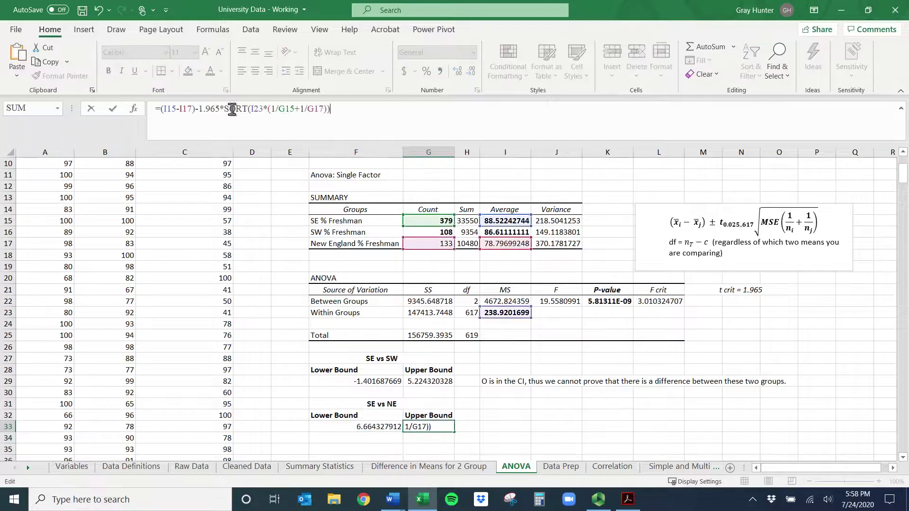
pyautogui.click(199, 108)
pyautogui.press('BackSpace')
pyautogui.write('+')
pyautogui.press('Return')
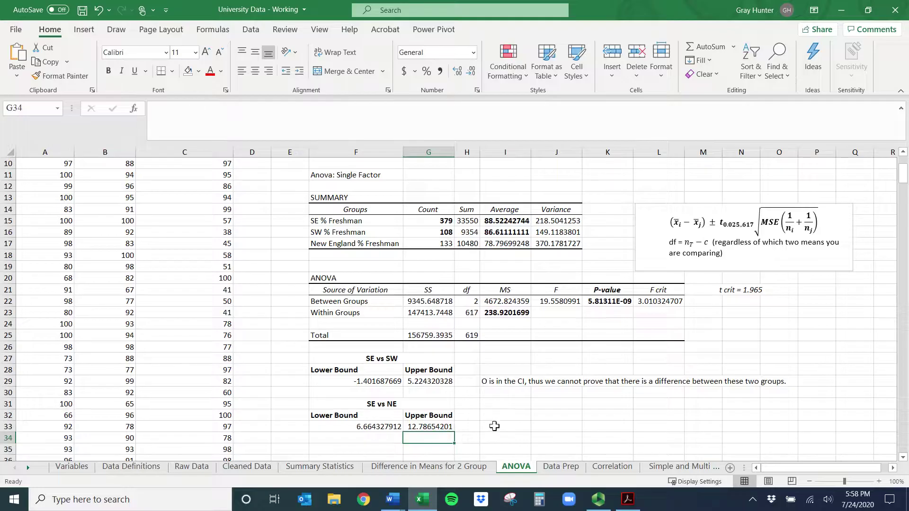
pyautogui.click(501, 423)
# - Write in I33 that 0 is NOT in the CI, so SE and NE differ, the CI being completely positive
pyautogui.write(')')
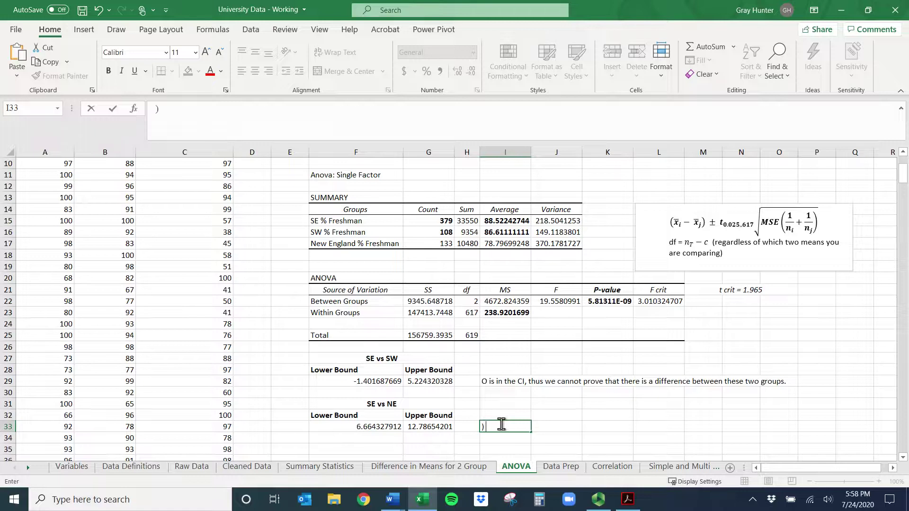
pyautogui.write(' is NOT in the C')
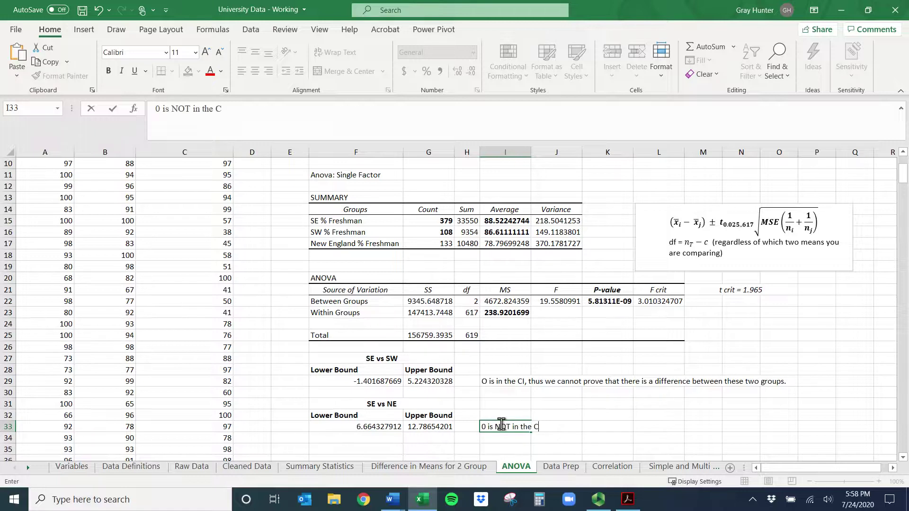
pyautogui.write('I, so we can say thate')
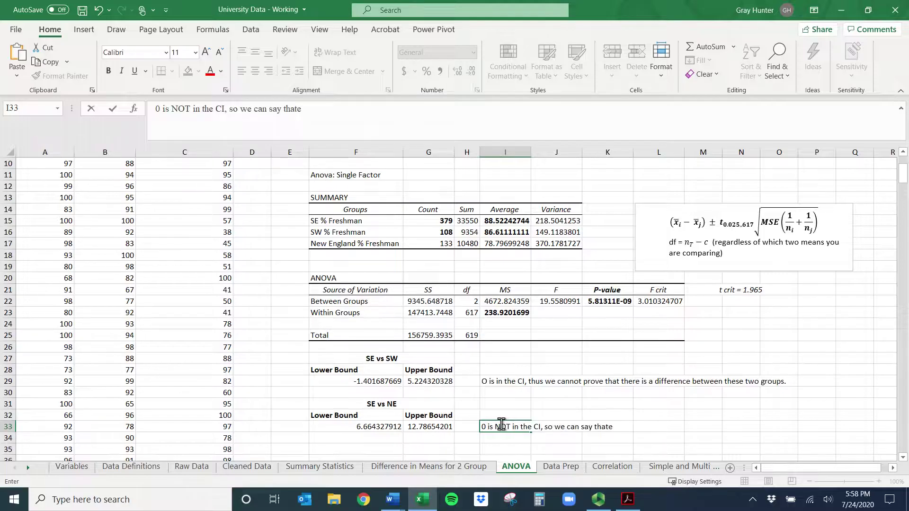
pyautogui.press('BackSpace')
pyautogui.write(' there is a difference bt')
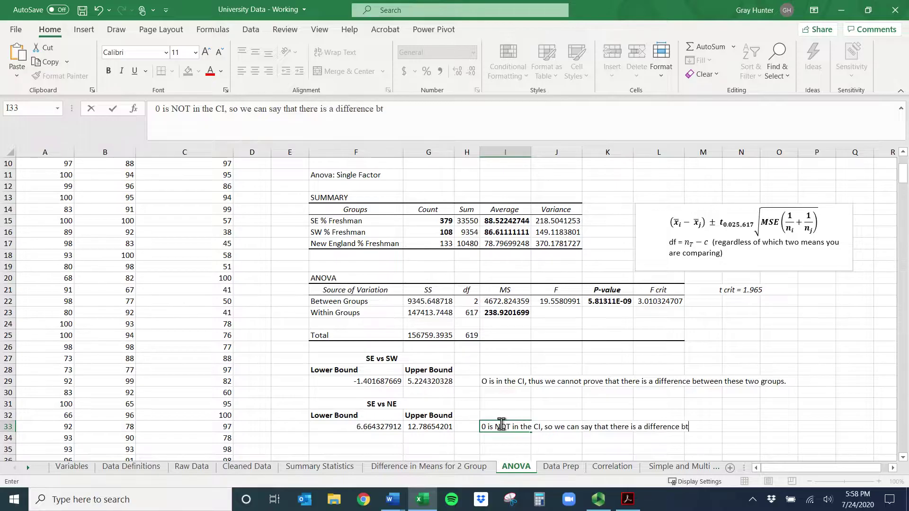
pyautogui.write('e')
pyautogui.press('BackSpace')
pyautogui.press('BackSpace')
pyautogui.write('etween the SE and NE')
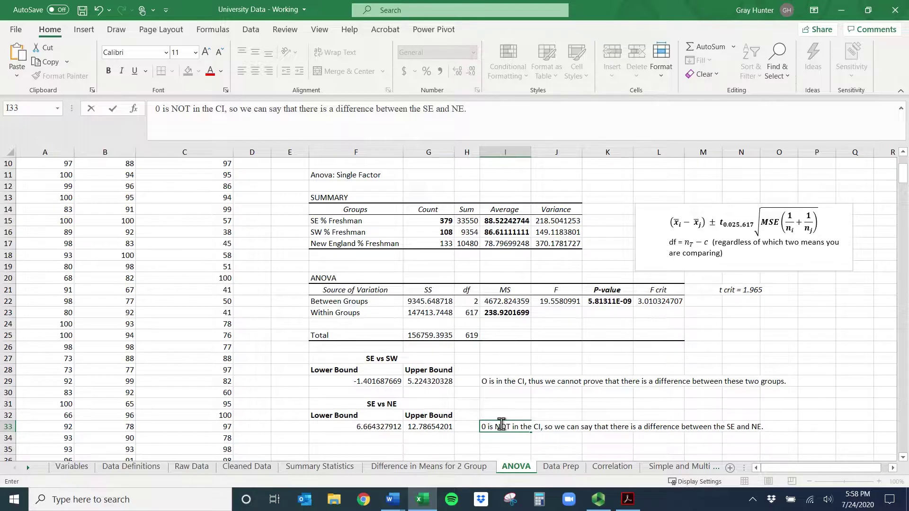
pyautogui.write('. Because the cI')
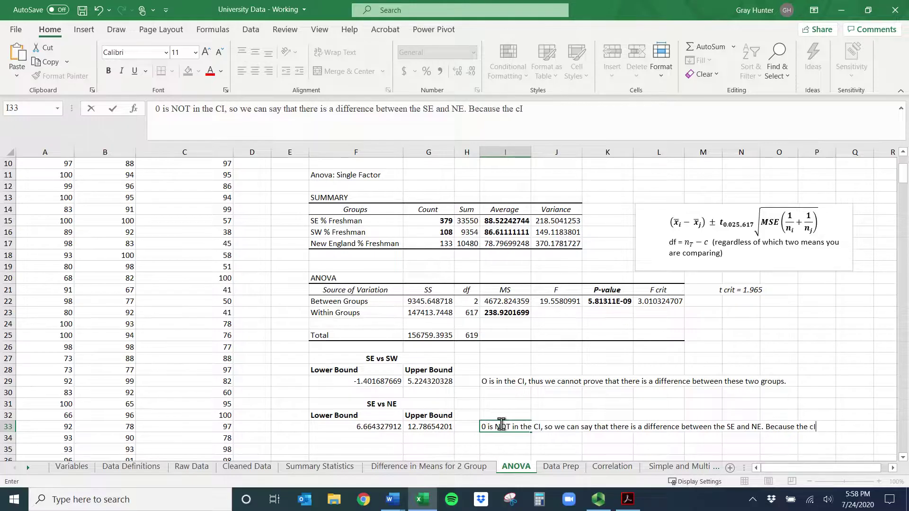
pyautogui.write(' is completely pos')
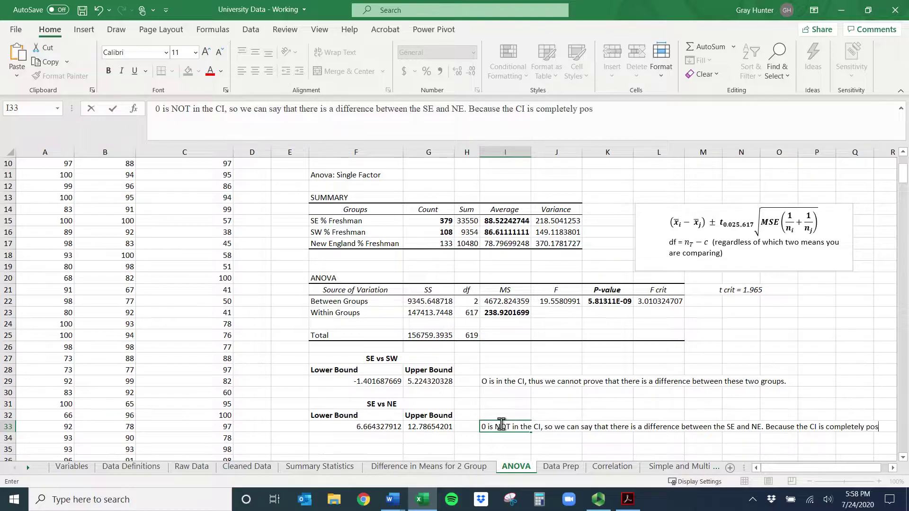
pyautogui.write('itive')
pyautogui.press('Return')
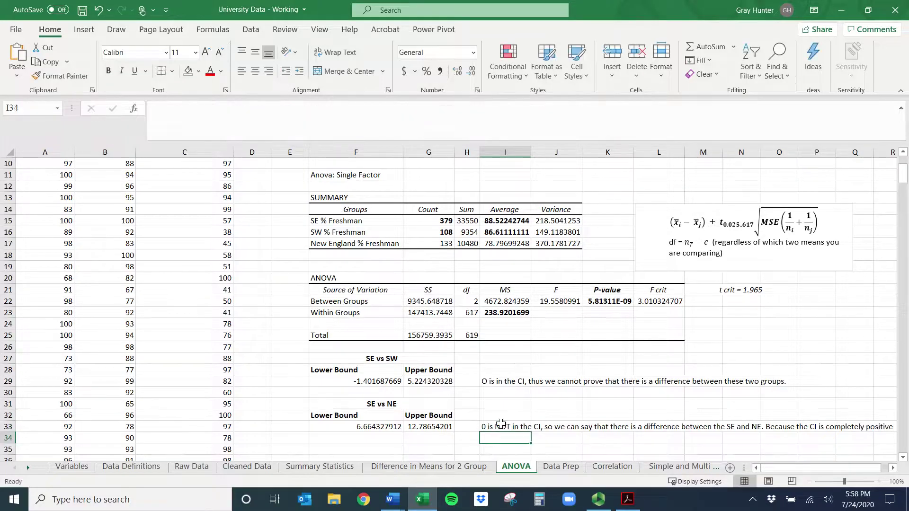
# - Add 'We can say that SE is > than NE' in I34
pyautogui.write('We can say t')
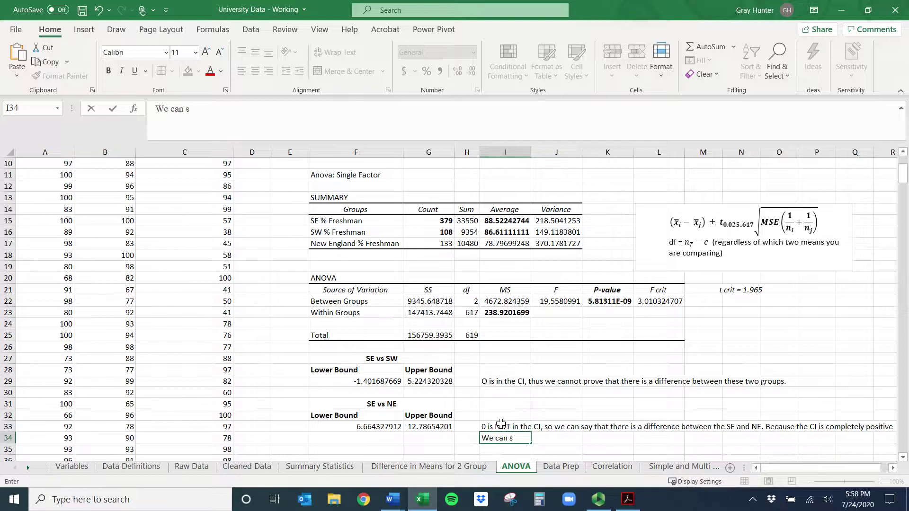
pyautogui.write('SE is')
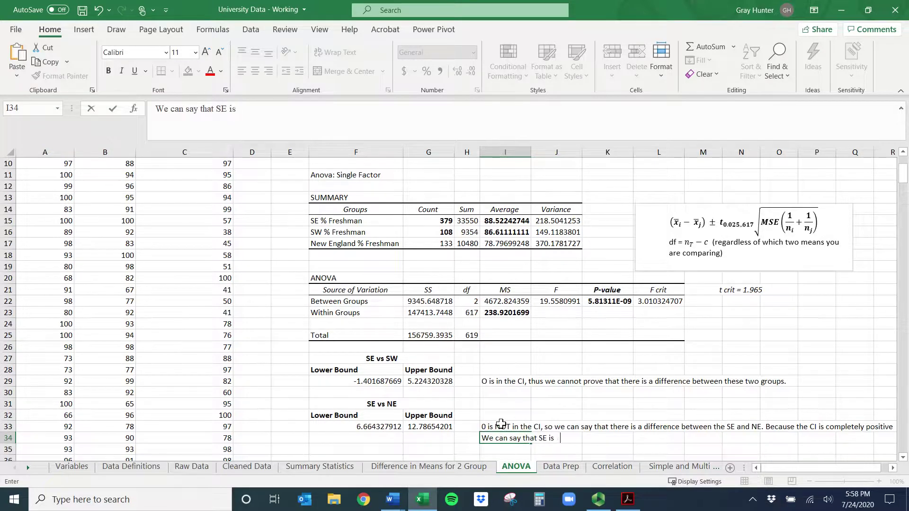
pyautogui.write(' > than NE')
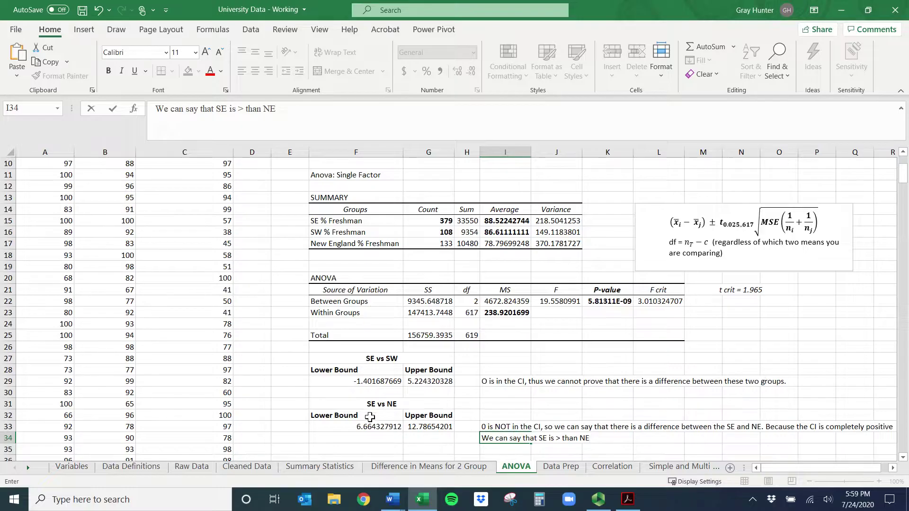
pyautogui.scroll(3, 399, 389)
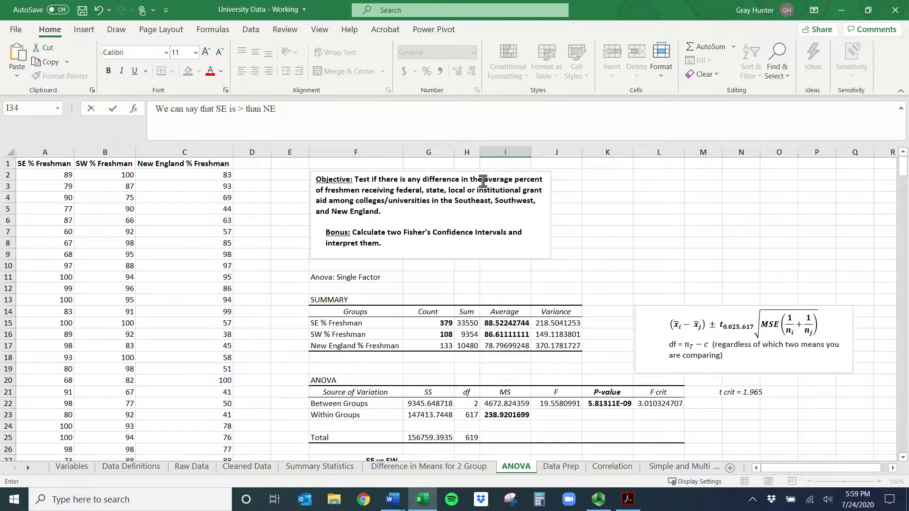
pyautogui.moveTo(484, 179); pyautogui.dragTo(331, 201)
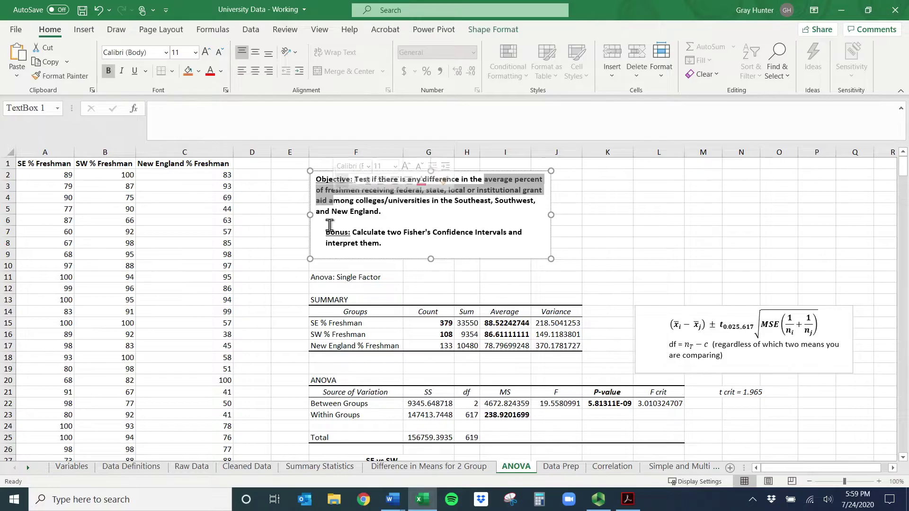
pyautogui.scroll(-6, 401, 321)
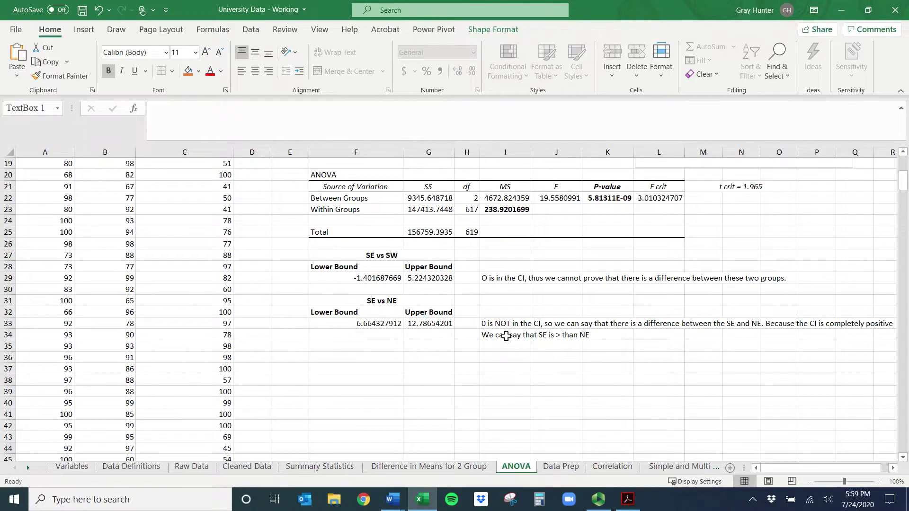
pyautogui.scroll(3, 343, 296)
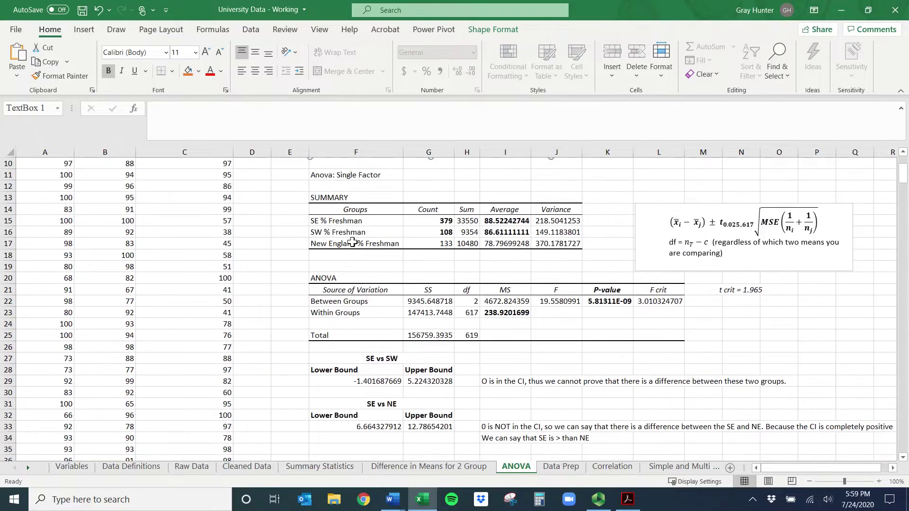
pyautogui.moveTo(352, 232); pyautogui.dragTo(359, 243)
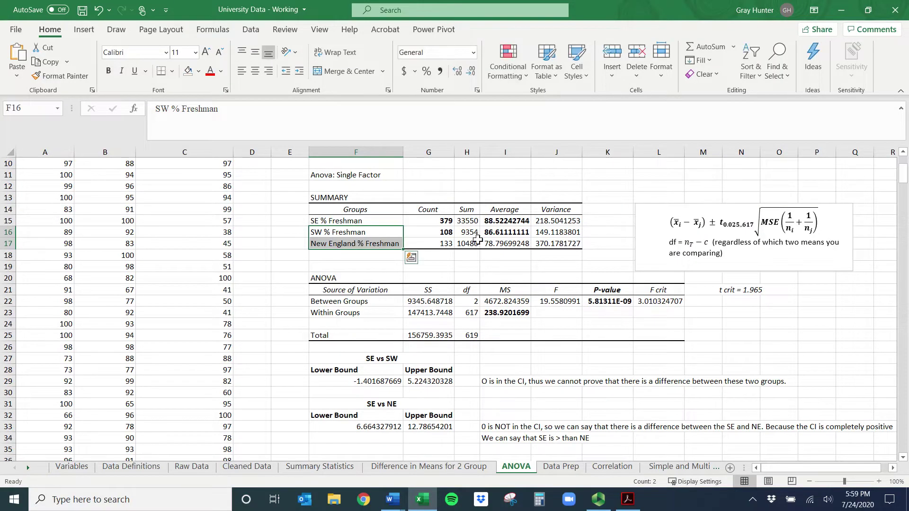